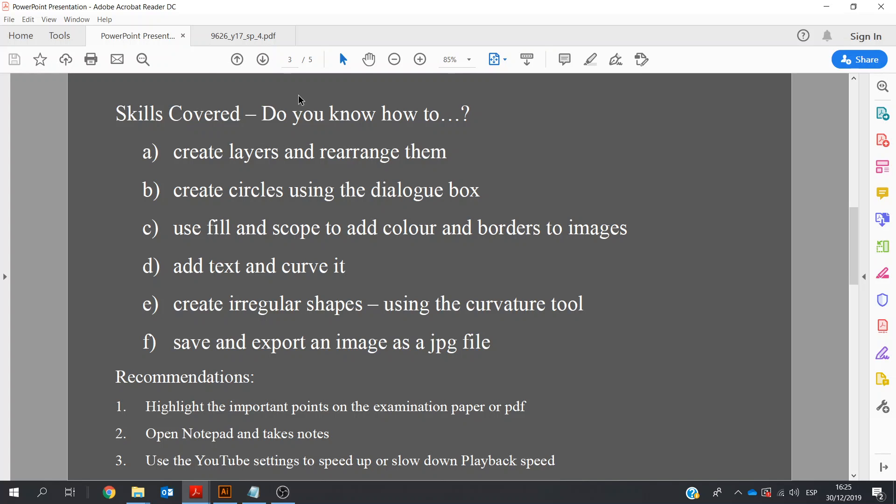
Review the skills list, the exam paper and the Notepad notes on image size, company name and file name
{"action": "left_click", "coordinate": [251, 38]}
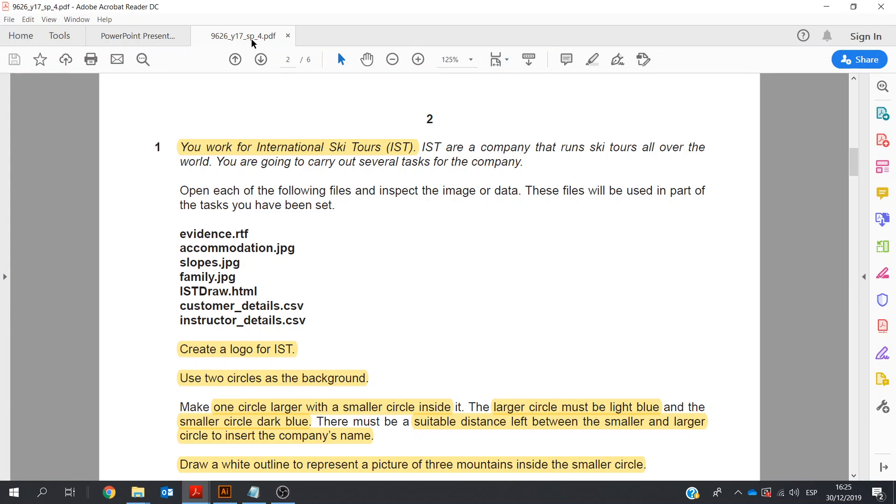
{"action": "left_click", "coordinate": [143, 38]}
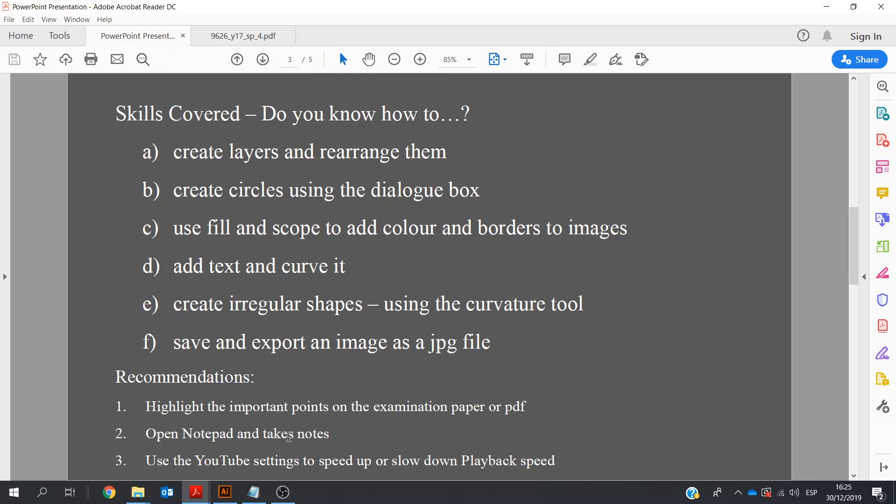
{"action": "left_click", "coordinate": [264, 493]}
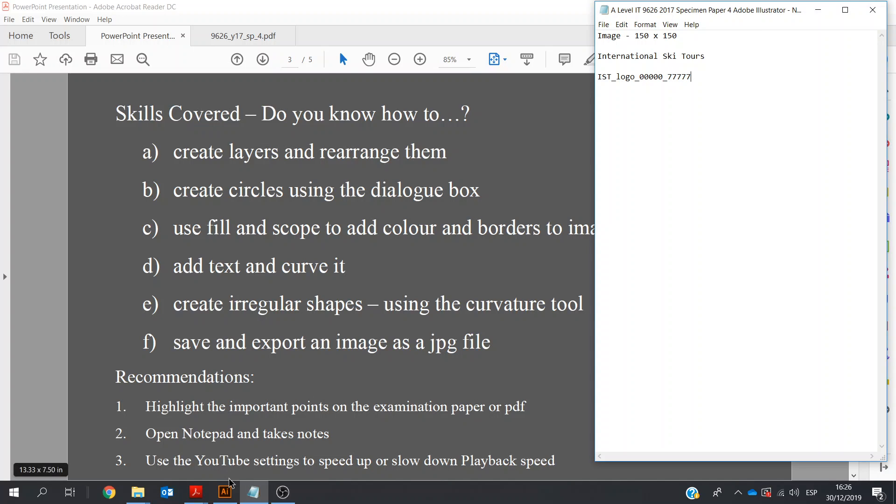
{"action": "left_click", "coordinate": [372, 441]}
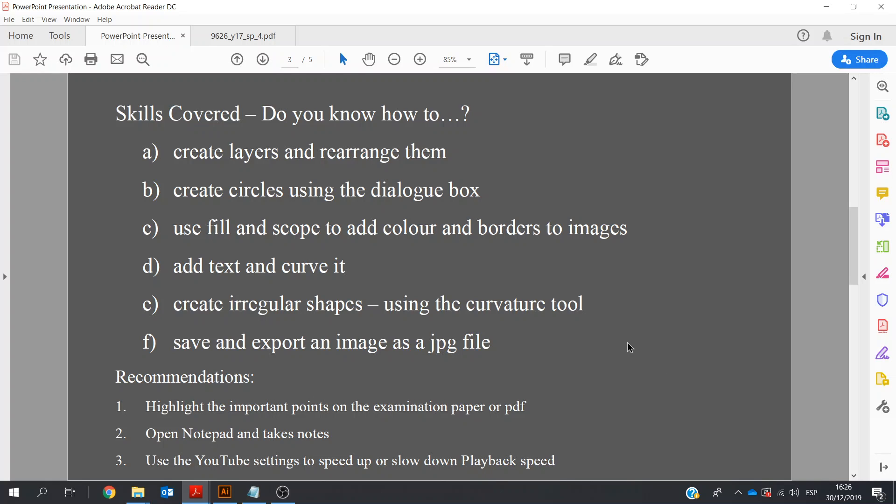
Read the task 1 logo requirements in 9626_y17_sp_4.pdf, from the background circles through the JPG file name
{"action": "left_click", "coordinate": [236, 32]}
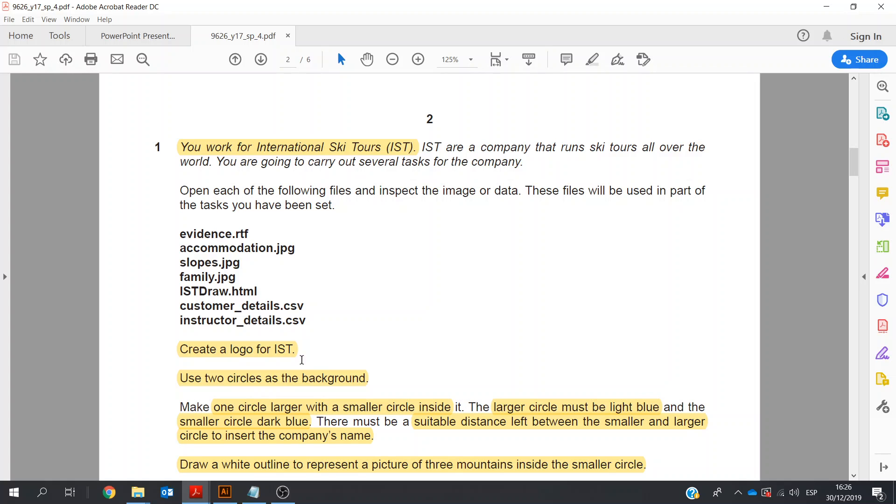
{"action": "left_click", "coordinate": [850, 477]}
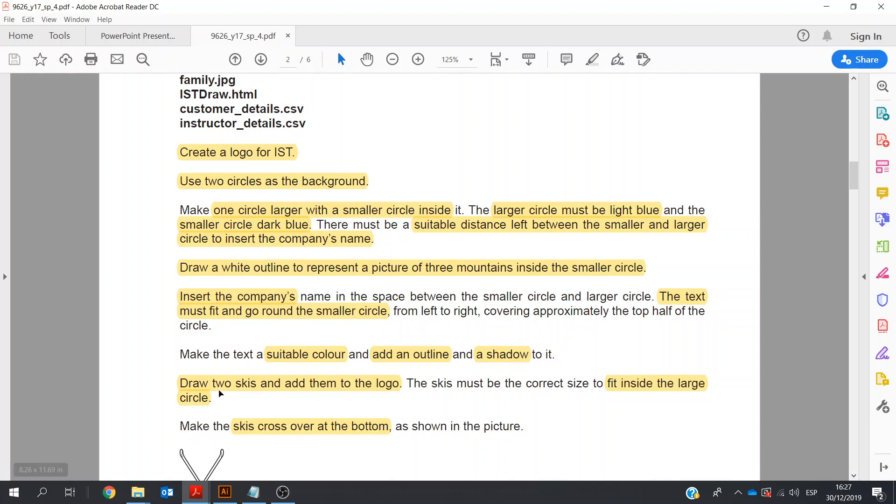
{"action": "left_click", "coordinate": [852, 477]}
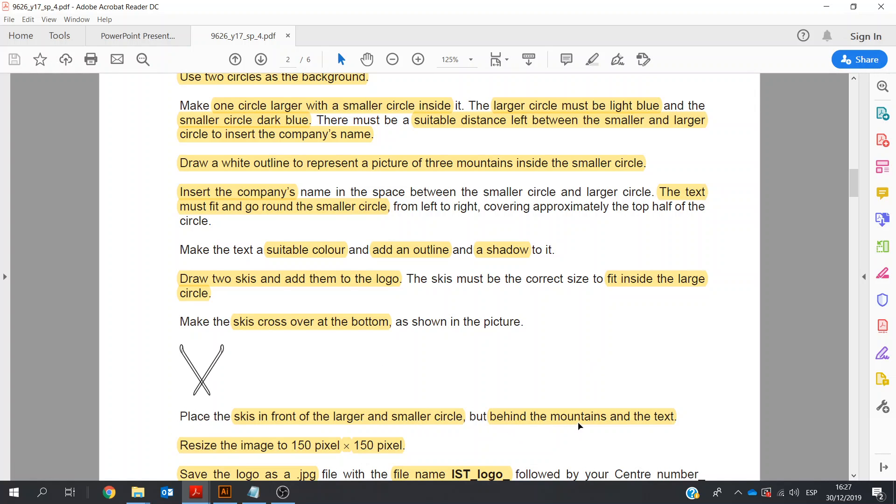
{"action": "left_click", "coordinate": [853, 475]}
{"action": "left_click", "coordinate": [853, 475]}
{"action": "left_click", "coordinate": [854, 475]}
{"action": "left_click", "coordinate": [854, 475]}
{"action": "left_click", "coordinate": [854, 476]}
{"action": "left_click", "coordinate": [854, 475]}
{"action": "left_click", "coordinate": [854, 476]}
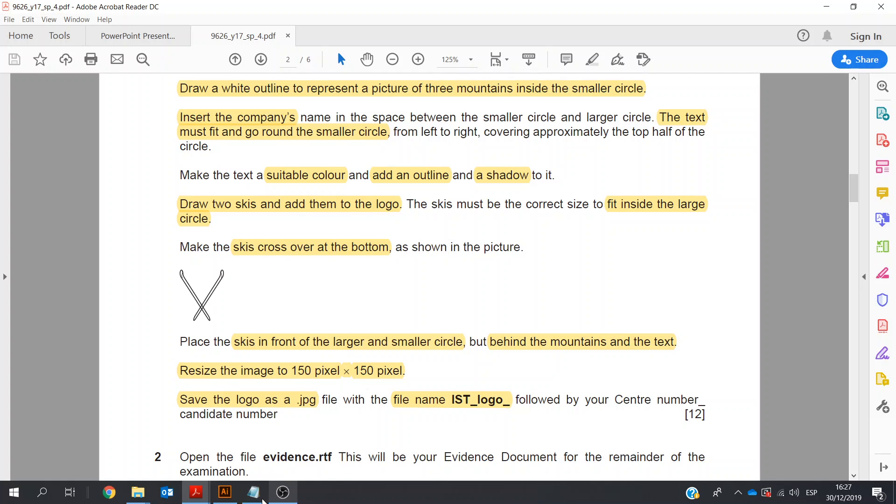
Switch to Adobe Illustrator and start a new document from the A4 print preset with pixels as the unit
{"action": "left_click", "coordinate": [225, 493]}
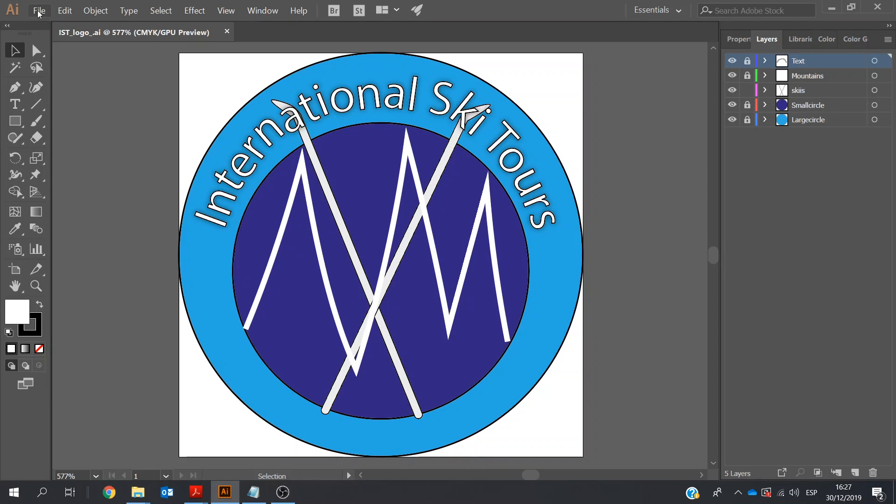
{"action": "left_click", "coordinate": [40, 11]}
{"action": "left_click", "coordinate": [41, 24]}
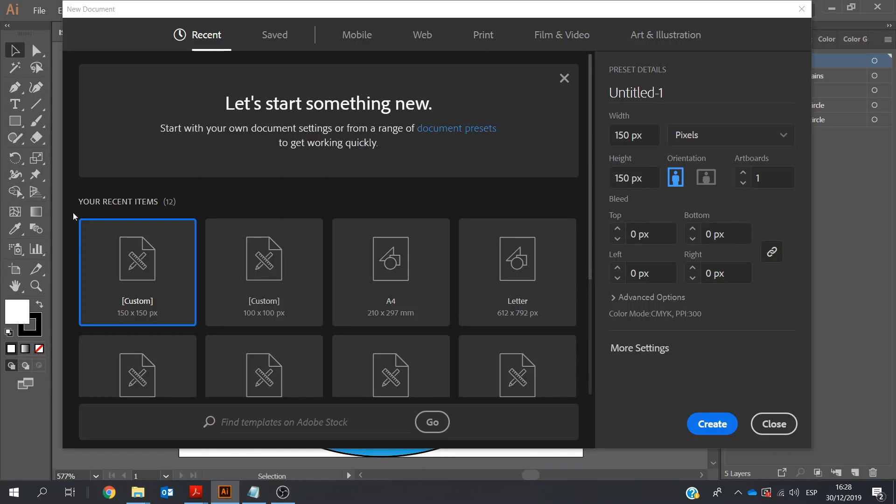
{"action": "left_click", "coordinate": [482, 40]}
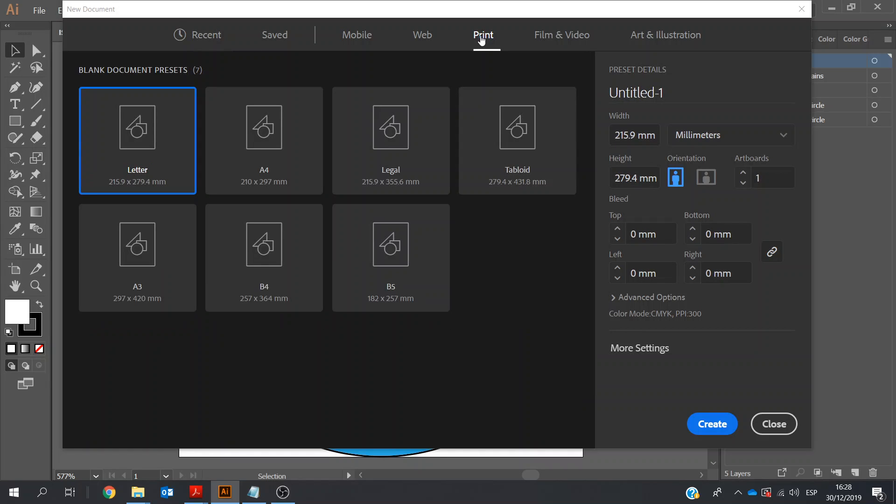
{"action": "left_click", "coordinate": [254, 150]}
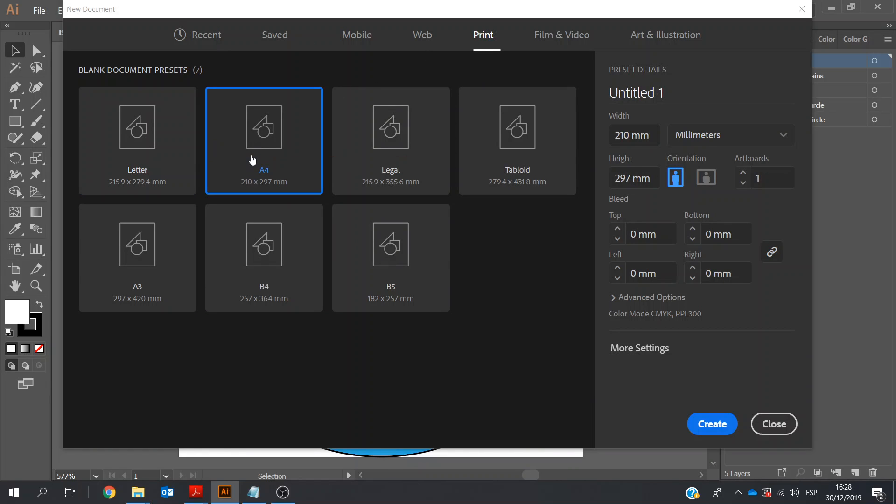
{"action": "left_click", "coordinate": [787, 140]}
{"action": "left_click", "coordinate": [686, 281]}
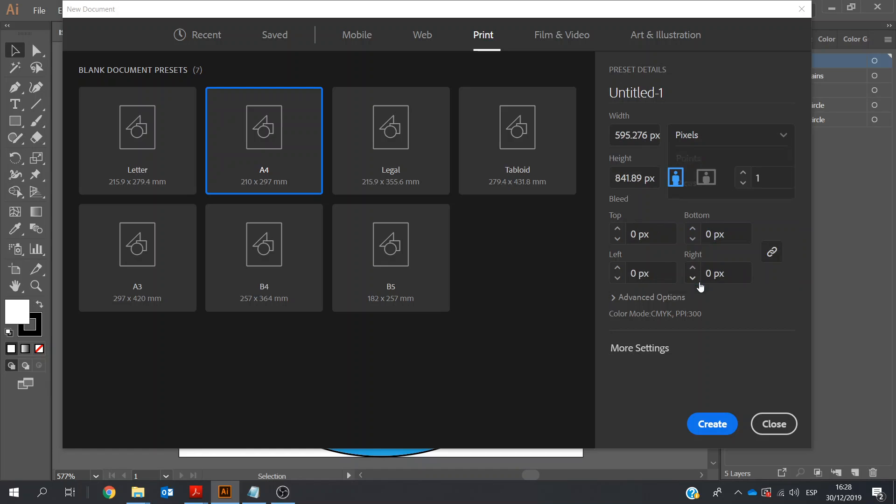
Set the new document's width and height to 150 px each and create it
{"action": "left_click", "coordinate": [645, 135]}
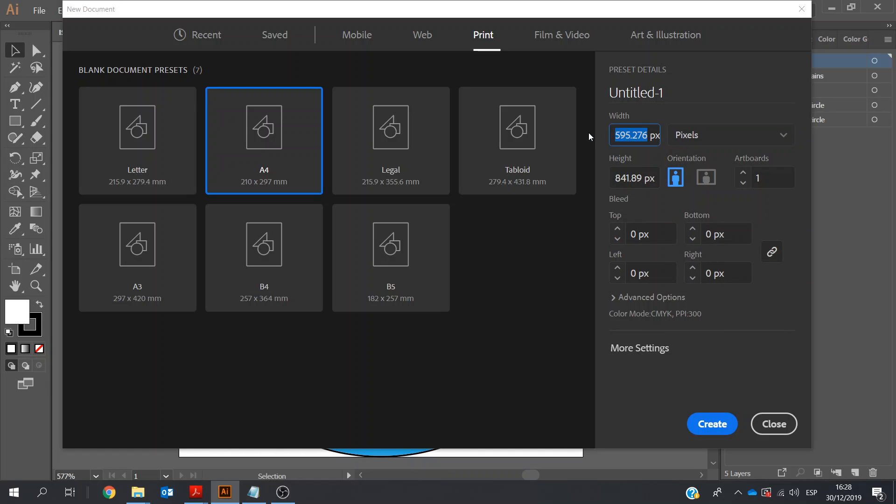
{"action": "type", "text": "150"}
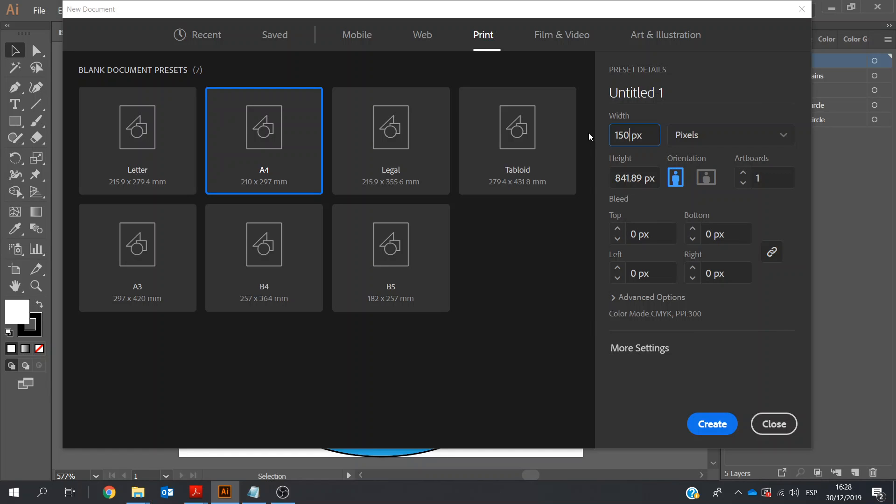
{"action": "left_click_drag", "start_coordinate": [649, 135], "coordinate": [615, 136]}
{"action": "key", "text": "ctrl+c"}
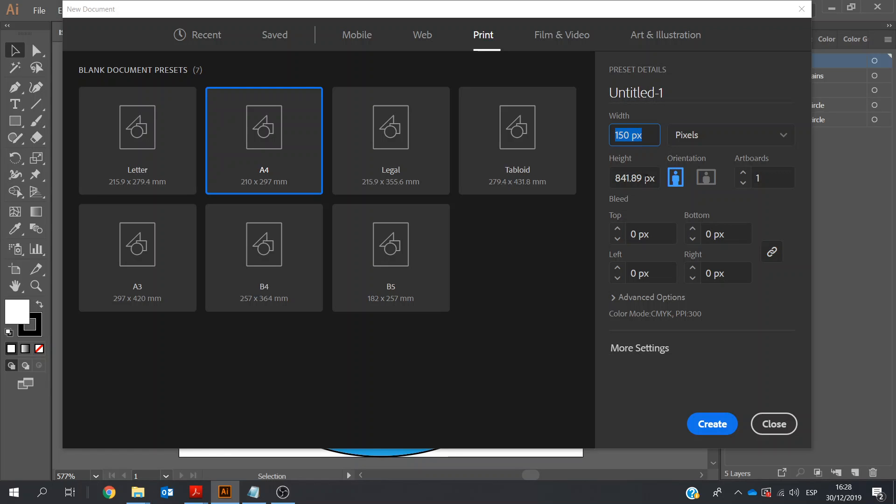
{"action": "key", "text": "Tab"}
{"action": "key", "text": "ctrl+v"}
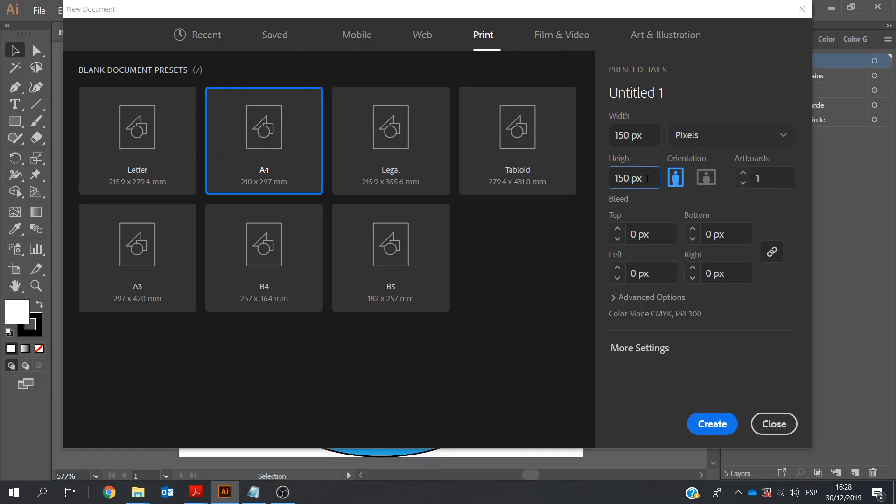
{"action": "left_click", "coordinate": [701, 418]}
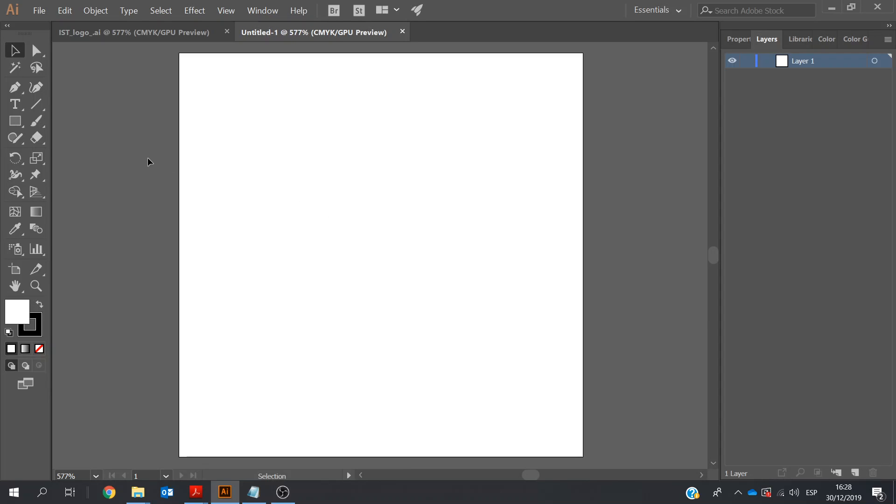
Pan the artboard aside with the Hand tool and fit everything back in the window
{"action": "left_click", "coordinate": [15, 287]}
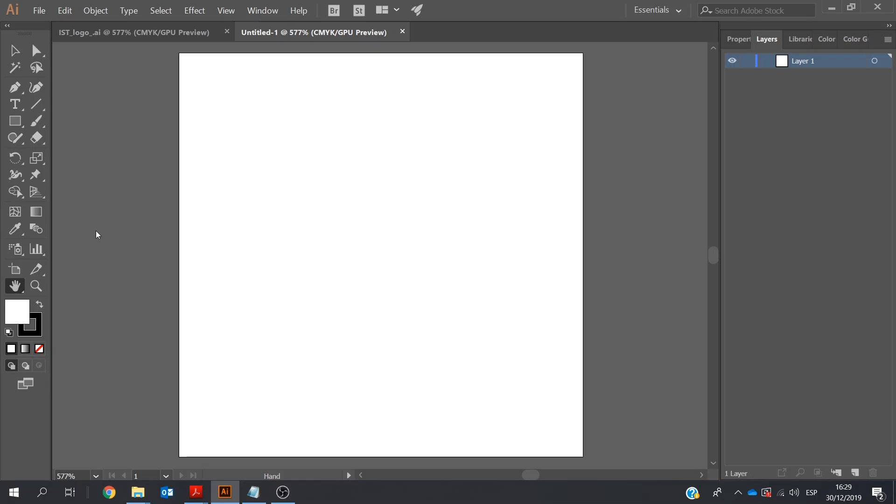
{"action": "left_click_drag", "start_coordinate": [261, 145], "coordinate": [756, 224]}
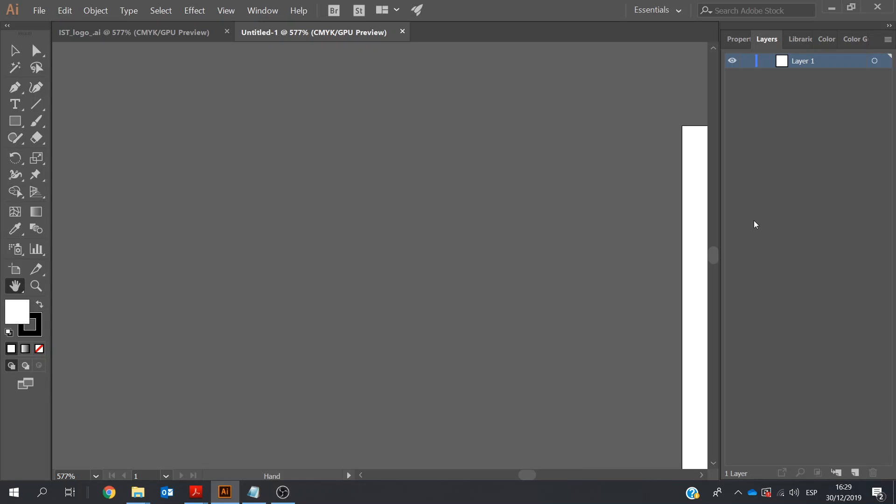
{"action": "left_click", "coordinate": [229, 13]}
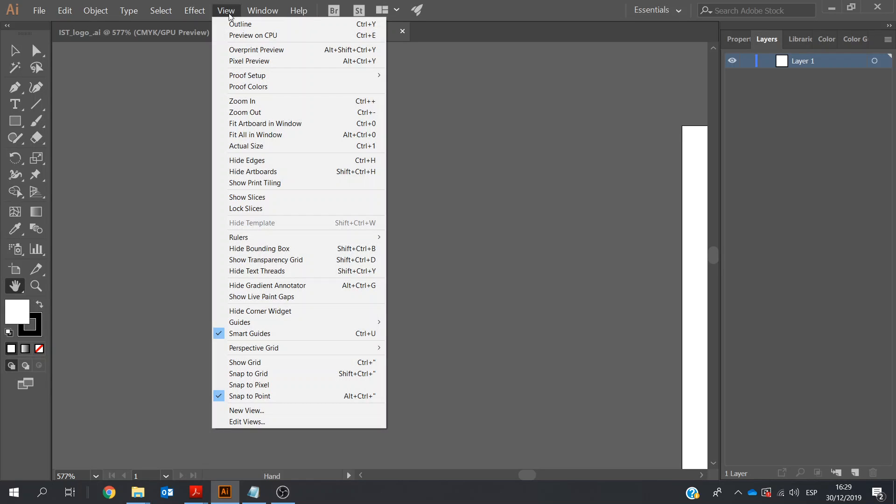
{"action": "left_click", "coordinate": [232, 137]}
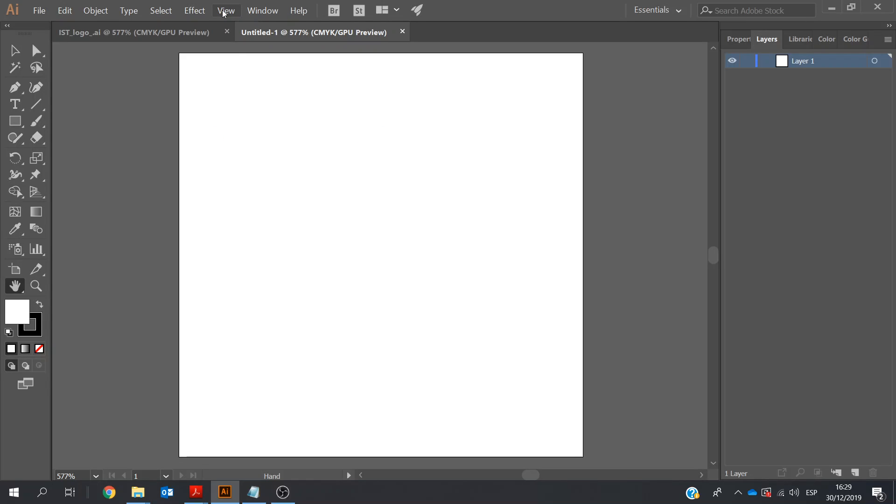
Zoom in on the blank artboard with the Zoom tool, zoom out twice, and fit everything in the window
{"action": "left_click", "coordinate": [36, 286]}
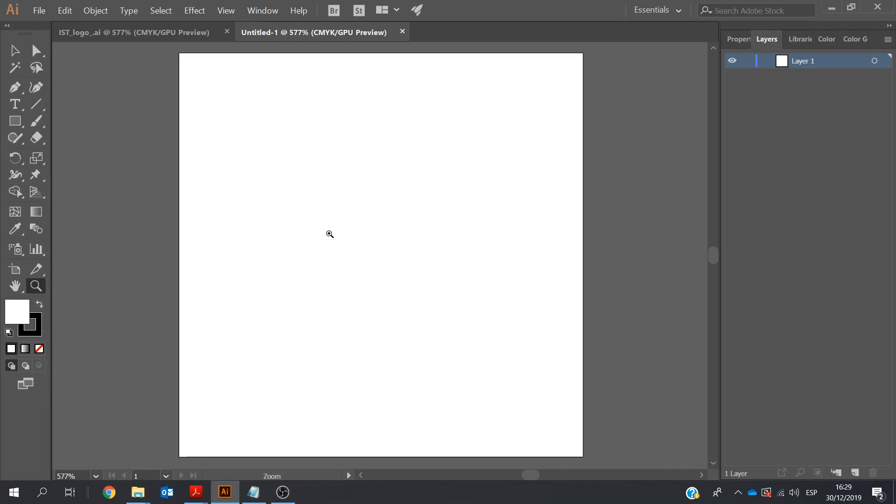
{"action": "left_click_drag", "start_coordinate": [329, 232], "coordinate": [306, 175]}
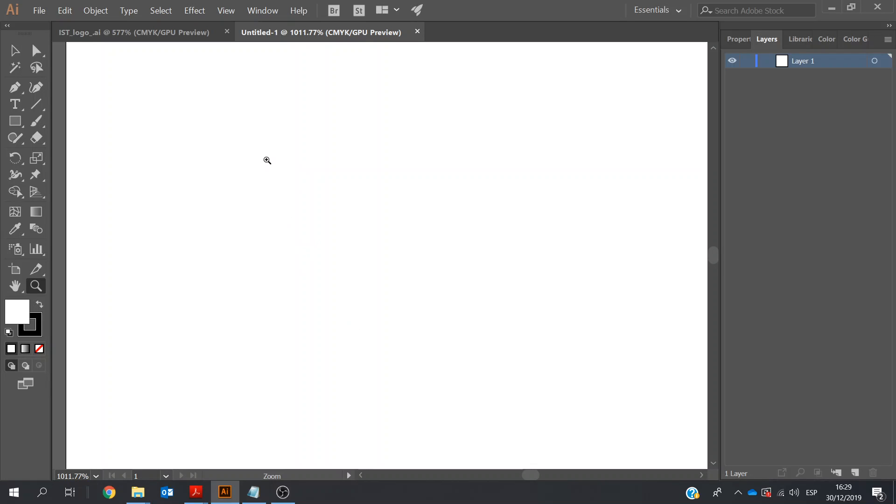
{"action": "left_click_drag", "start_coordinate": [284, 200], "coordinate": [313, 229]}
{"action": "left_click_drag", "start_coordinate": [279, 174], "coordinate": [320, 182]}
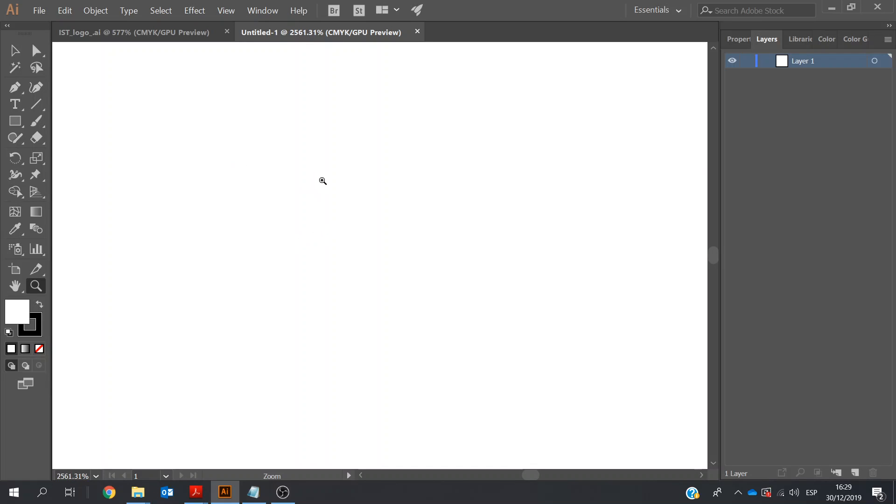
{"action": "left_click", "coordinate": [251, 12]}
{"action": "mouse_move", "coordinate": [228, 12]}
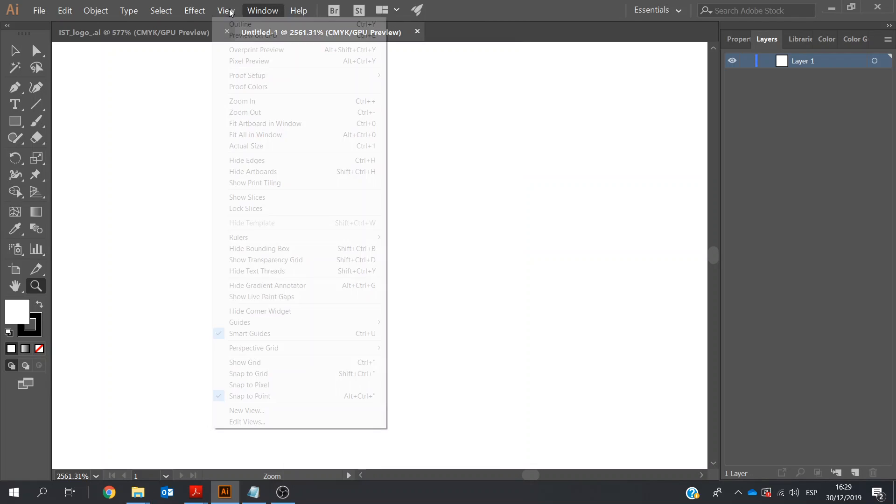
{"action": "left_click", "coordinate": [242, 115]}
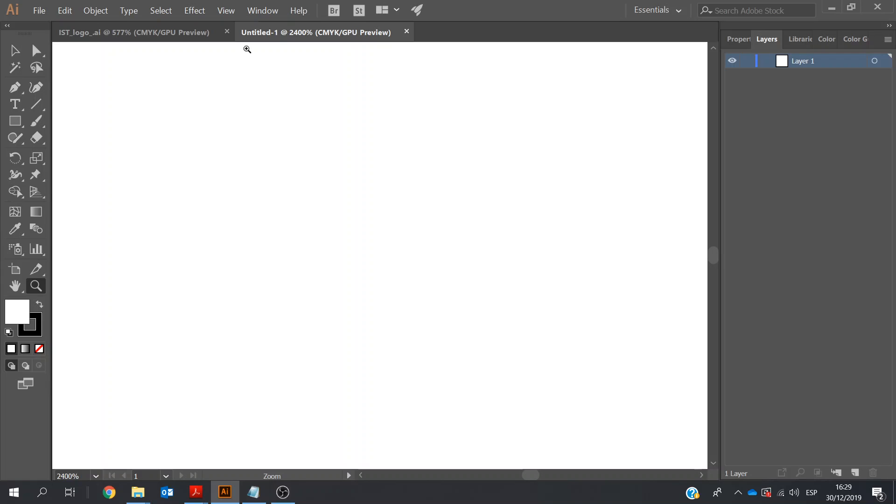
{"action": "left_click", "coordinate": [219, 11]}
{"action": "left_click", "coordinate": [270, 110]}
{"action": "left_click", "coordinate": [229, 16]}
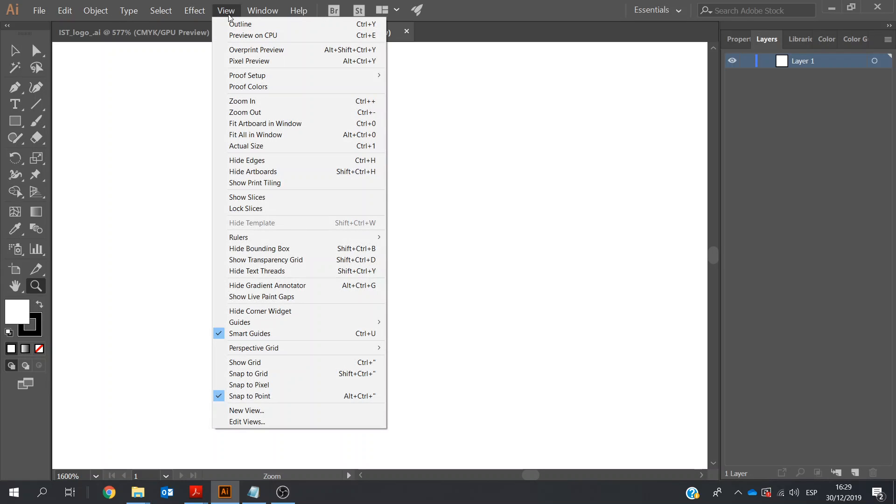
{"action": "left_click", "coordinate": [237, 135]}
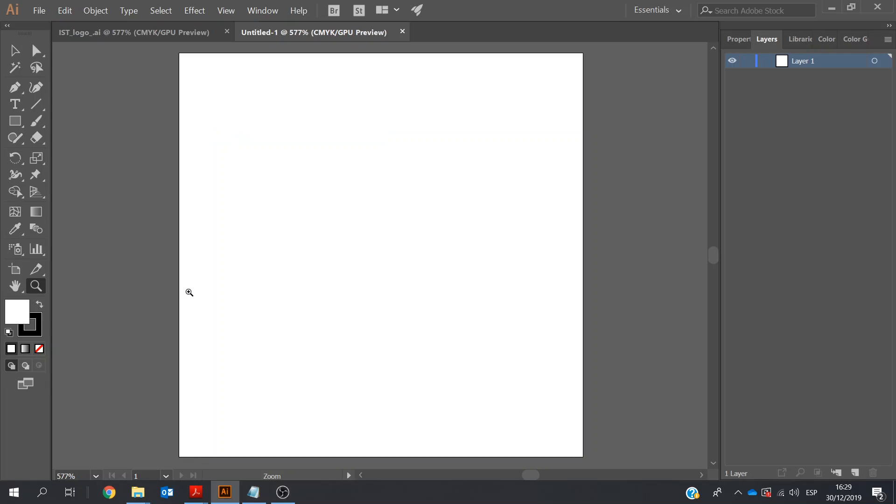
Show the transform and appearance properties in place of the layer list
{"action": "left_click", "coordinate": [737, 39]}
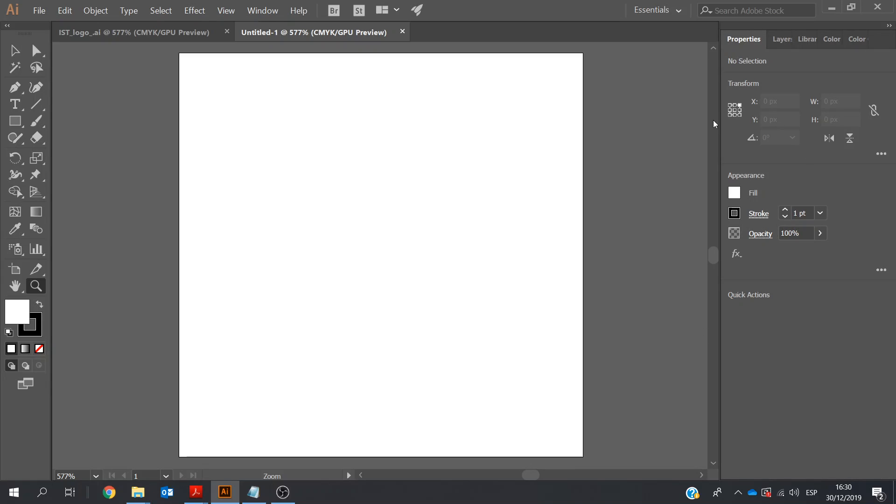
{"action": "left_click", "coordinate": [262, 11]}
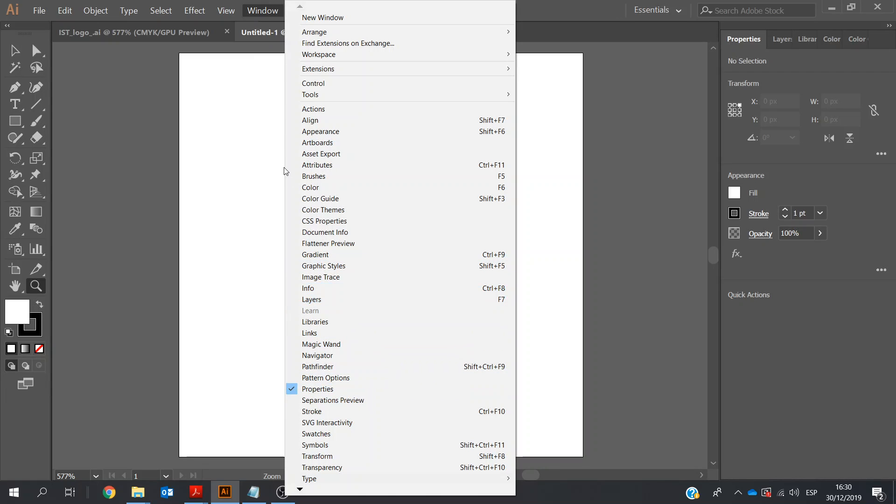
{"action": "left_click", "coordinate": [260, 5]}
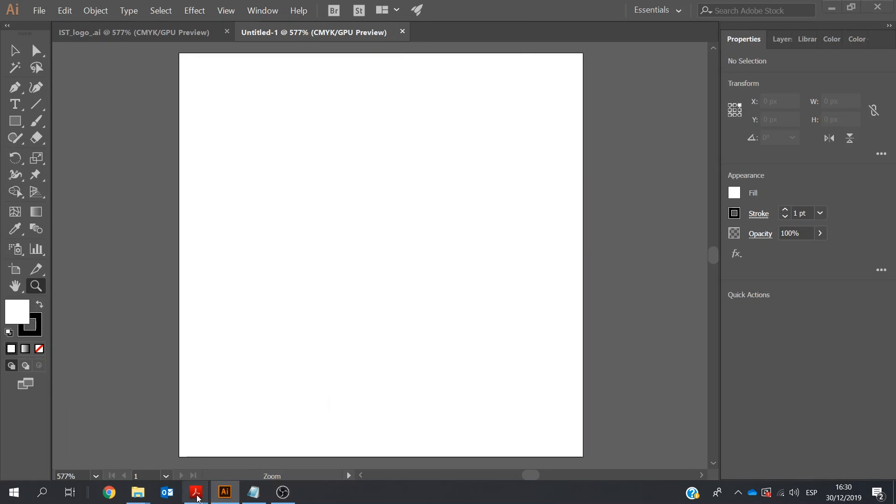
Check the background circle requirements in the exam PDF in Acrobat Reader and return to the blank Illustrator document
{"action": "mouse_move", "coordinate": [196, 497]}
{"action": "left_click", "coordinate": [226, 445]}
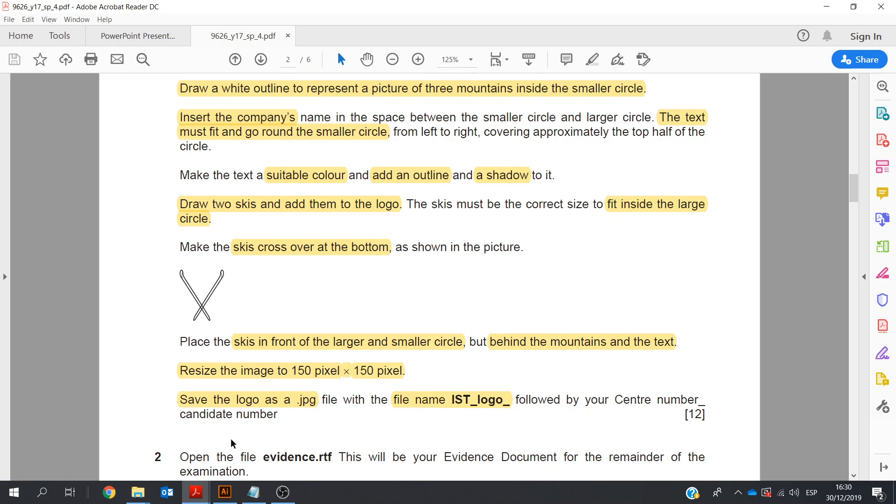
{"action": "left_click", "coordinate": [854, 79]}
{"action": "scroll", "coordinate": [854, 80], "scroll_direction": "up", "scroll_amount": 5}
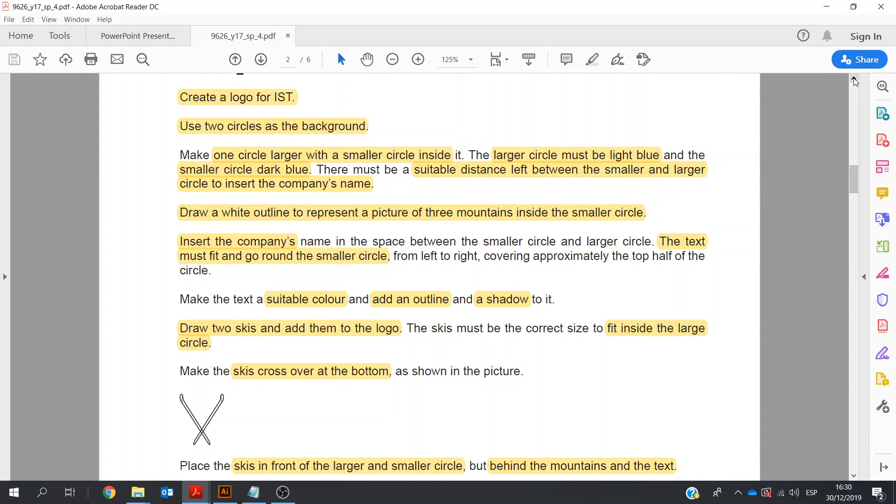
{"action": "left_click", "coordinate": [221, 492]}
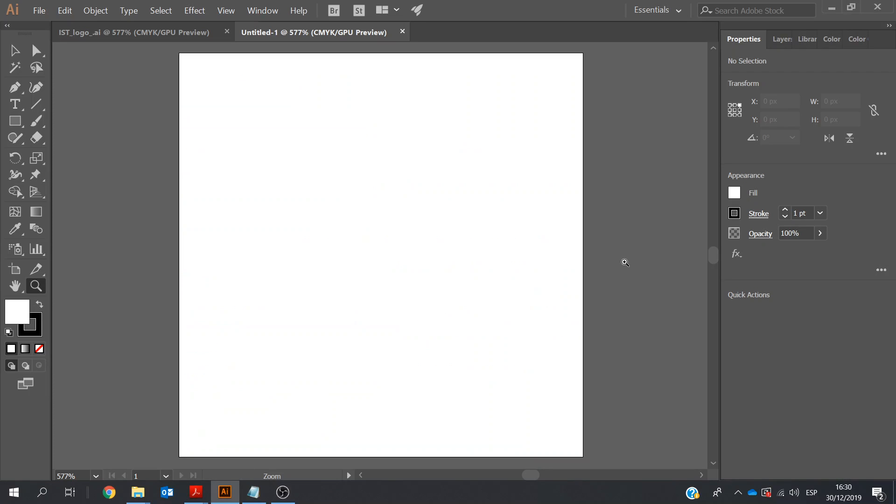
Rename the document's only layer, Layer 1, as Largecircle
{"action": "left_click", "coordinate": [777, 42]}
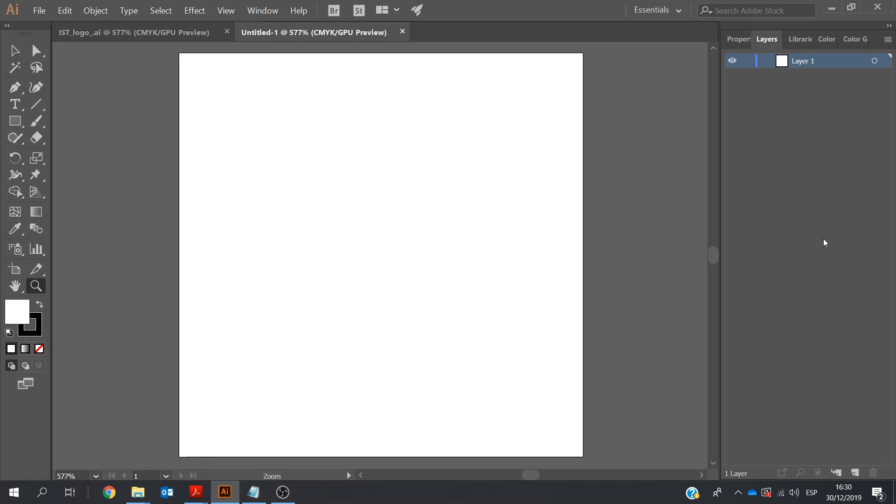
{"action": "double_click", "coordinate": [810, 61]}
{"action": "left_click", "coordinate": [819, 61]}
{"action": "left_click_drag", "start_coordinate": [820, 60], "coordinate": [790, 51]}
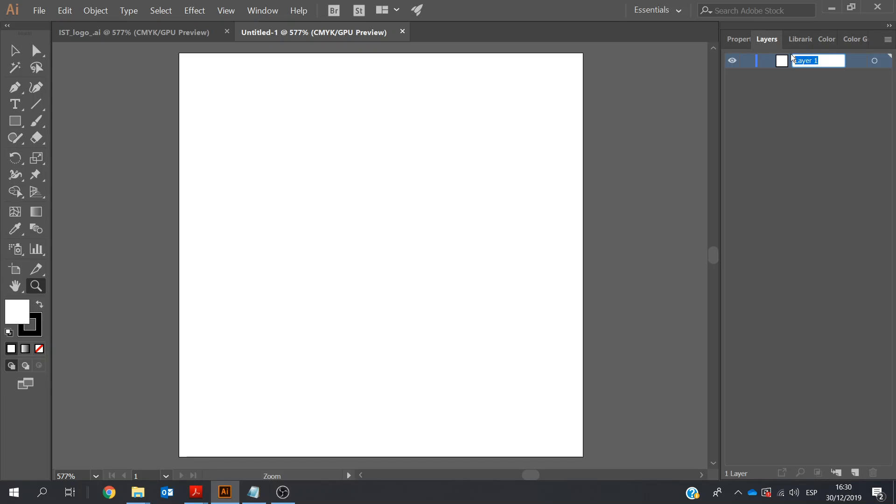
{"action": "type", "text": "Largecircle"}
{"action": "left_click", "coordinate": [15, 50]}
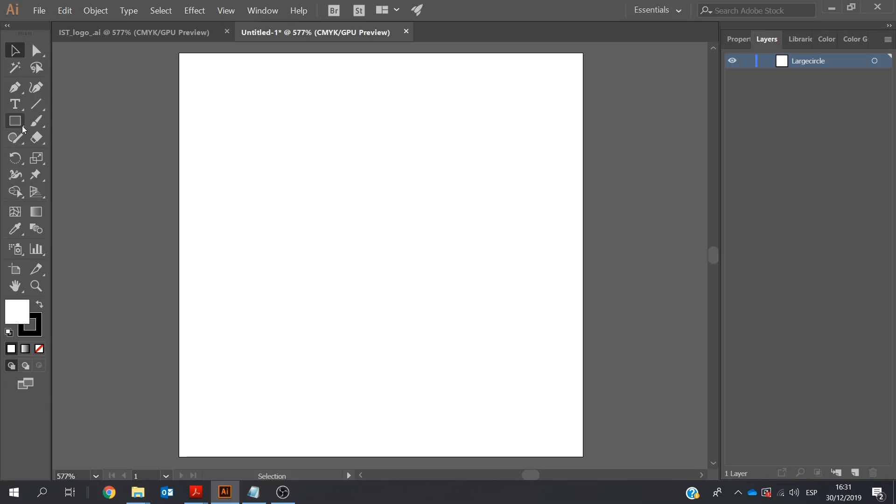
Create a 150 x 150 px circle with the Ellipse tool and move it to fit exactly inside the artboard edges
{"action": "left_click", "coordinate": [21, 125]}
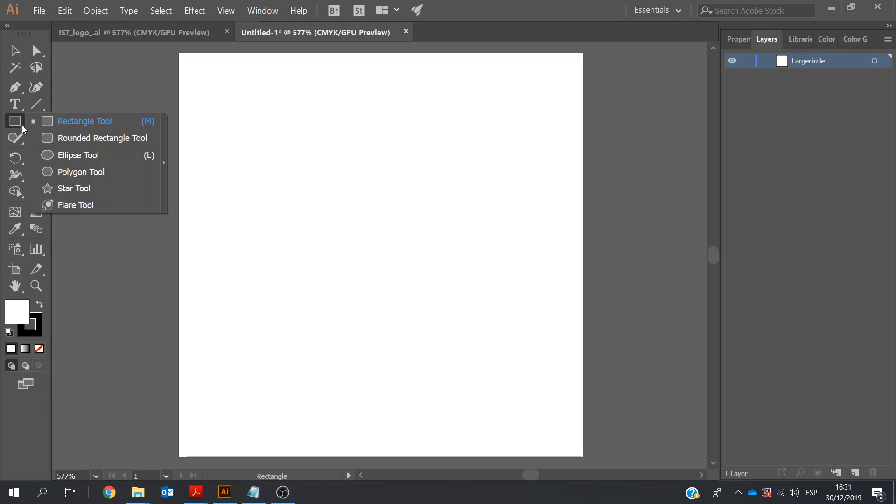
{"action": "left_click", "coordinate": [85, 157]}
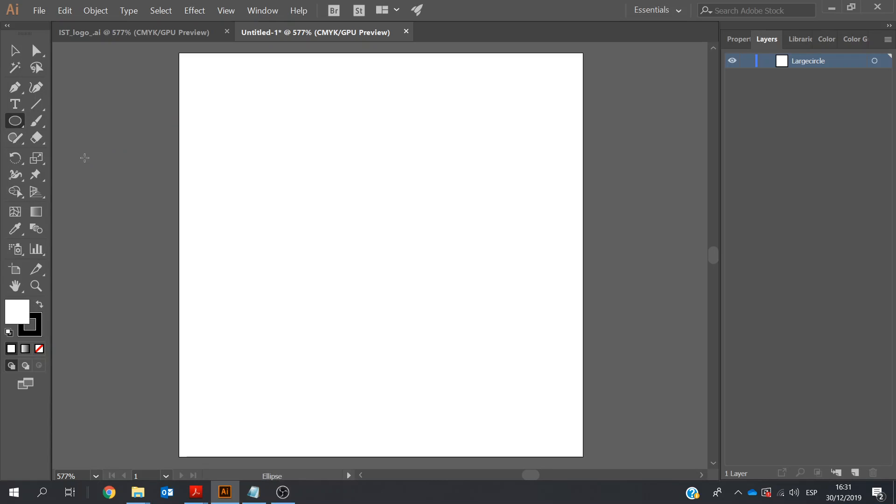
{"action": "left_click", "coordinate": [250, 125]}
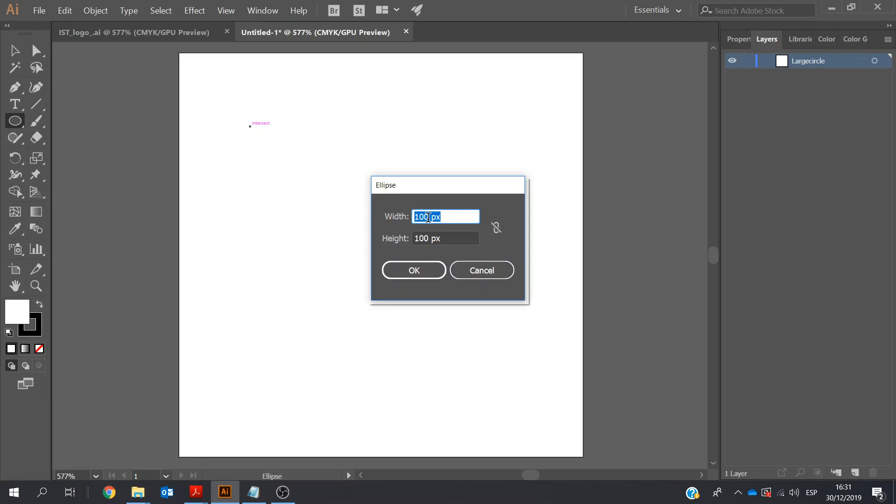
{"action": "left_click_drag", "start_coordinate": [428, 217], "coordinate": [410, 223]}
{"action": "type", "text": "1"}
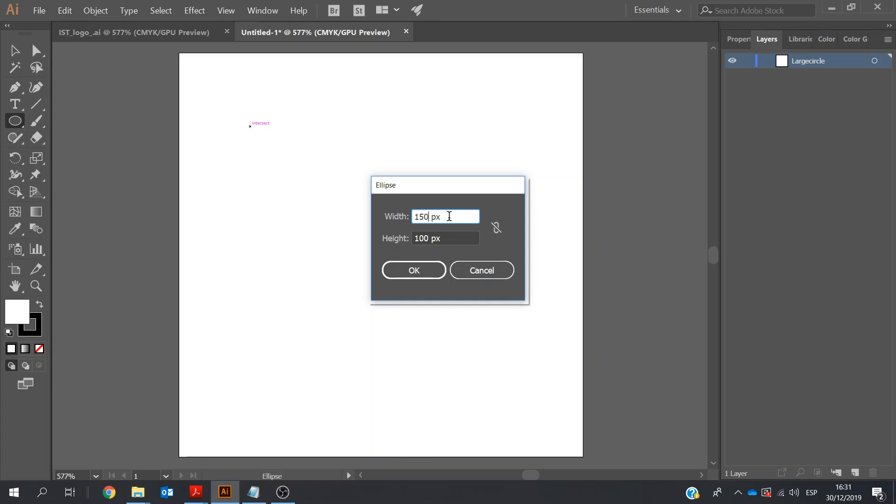
{"action": "left_click_drag", "start_coordinate": [456, 219], "coordinate": [398, 213]}
{"action": "left_click_drag", "start_coordinate": [447, 236], "coordinate": [407, 242]}
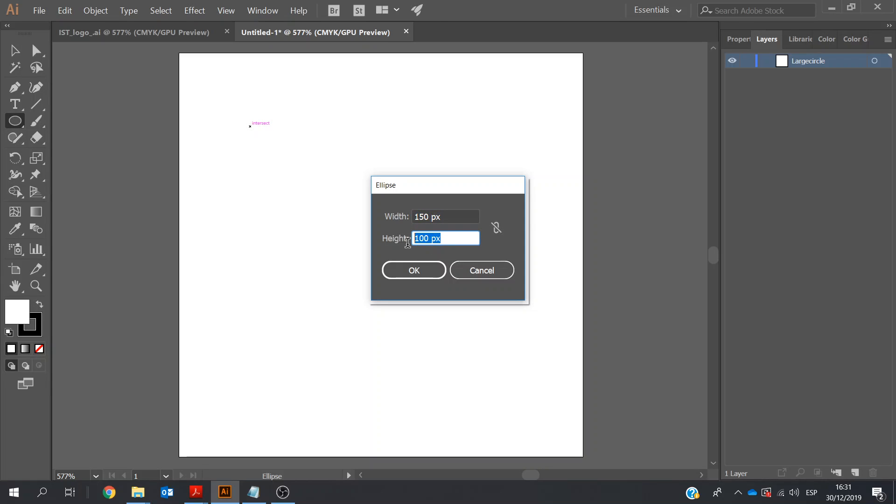
{"action": "type", "text": "150 px"}
{"action": "left_click", "coordinate": [412, 271]}
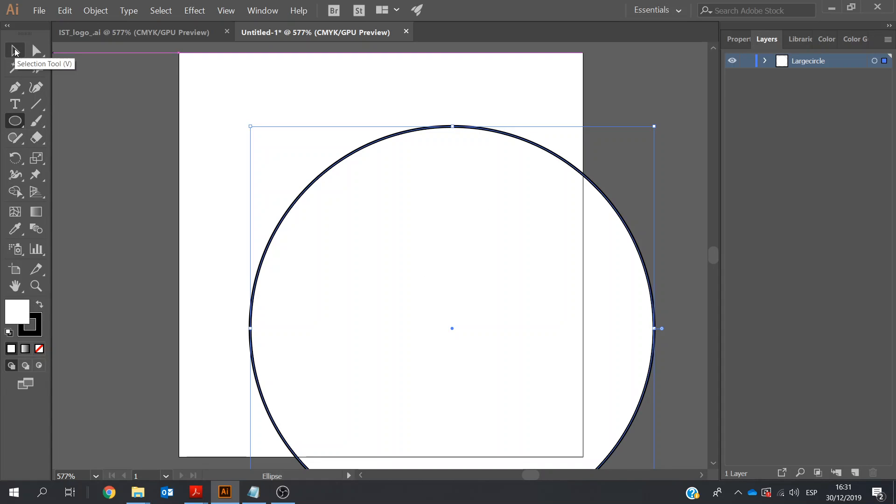
{"action": "left_click", "coordinate": [15, 51]}
{"action": "left_click_drag", "start_coordinate": [398, 214], "coordinate": [338, 151]}
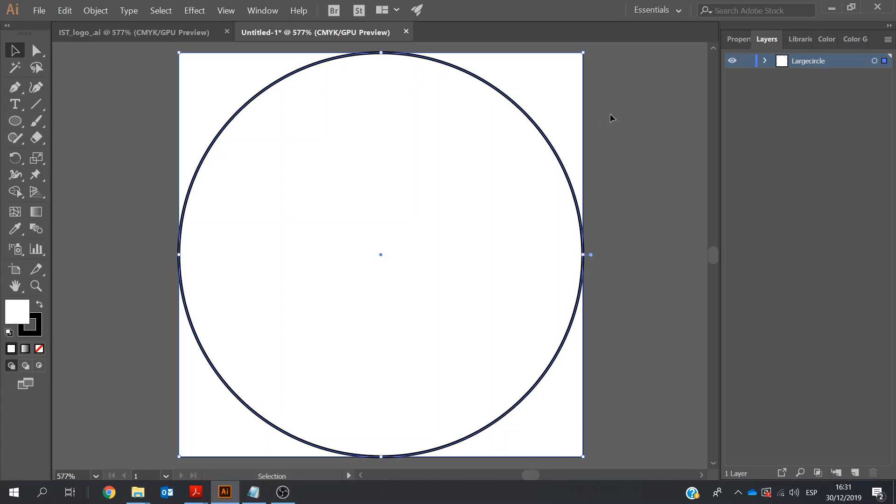
Fill the large circle with the light blue swatch, slightly paler than CMYK Cyan
{"action": "left_click", "coordinate": [735, 39]}
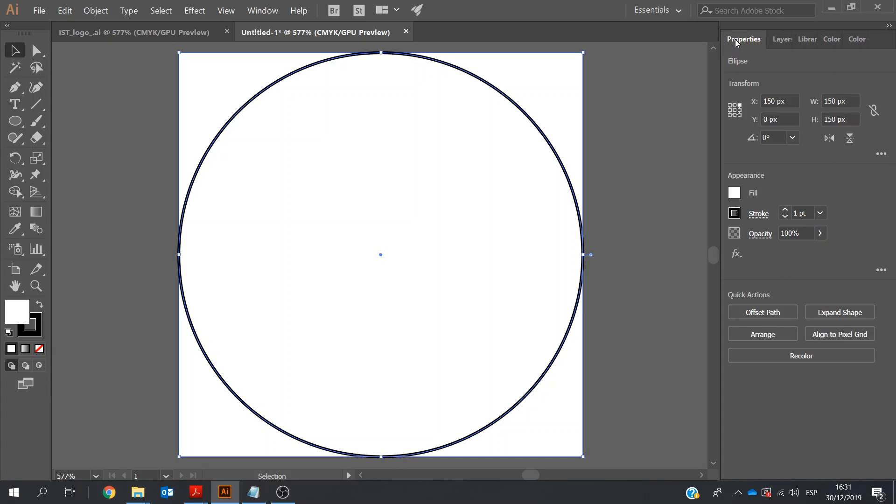
{"action": "left_click", "coordinate": [733, 193]}
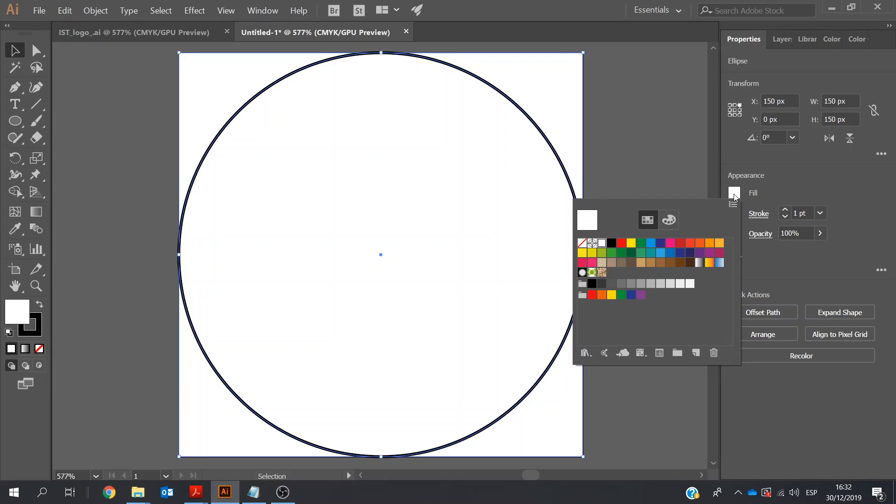
{"action": "left_click", "coordinate": [668, 220]}
{"action": "left_click", "coordinate": [651, 221]}
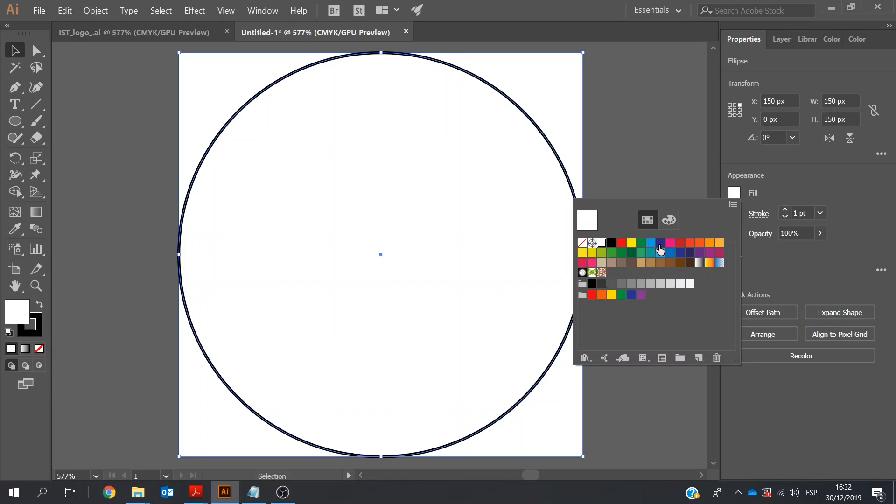
{"action": "left_click", "coordinate": [659, 254]}
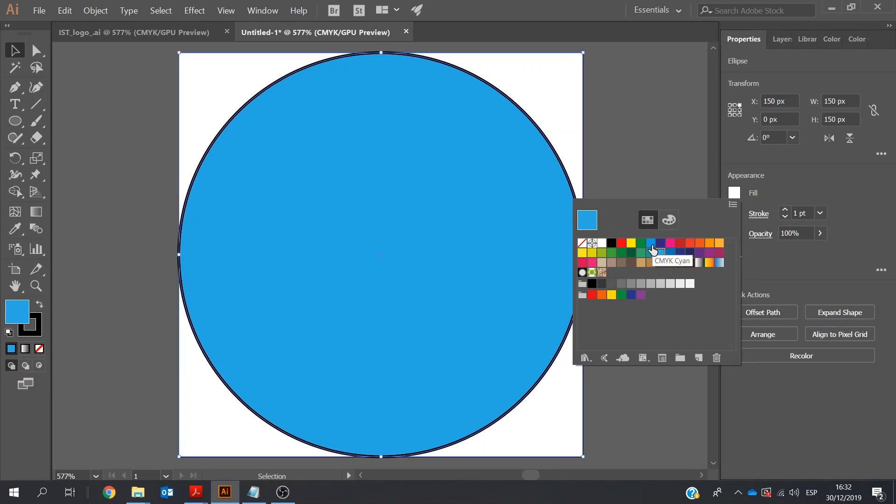
{"action": "left_click", "coordinate": [651, 243]}
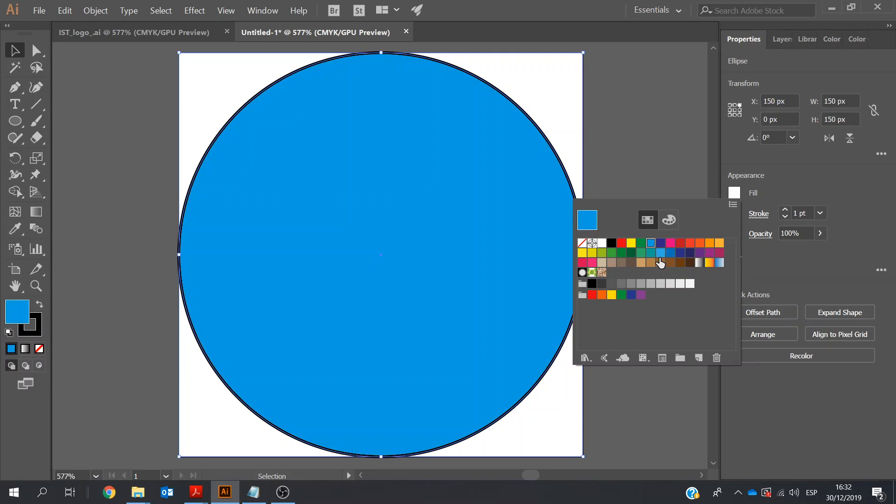
{"action": "left_click", "coordinate": [660, 254]}
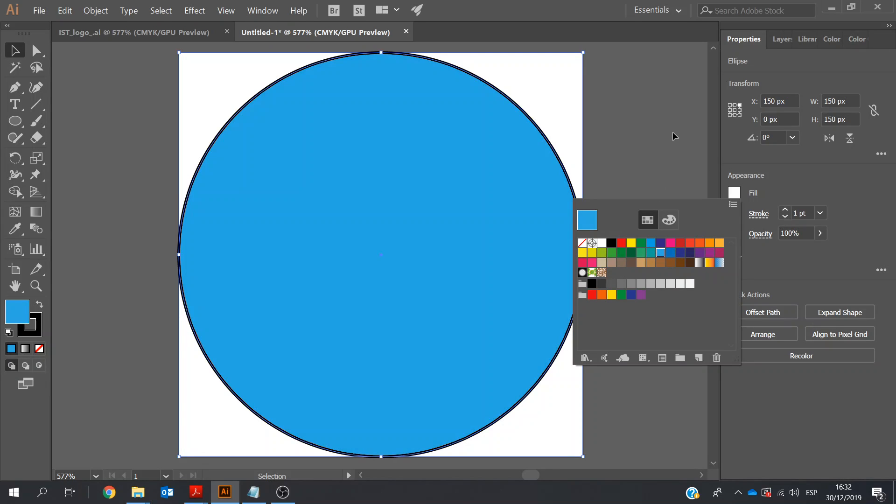
{"action": "left_click", "coordinate": [803, 181]}
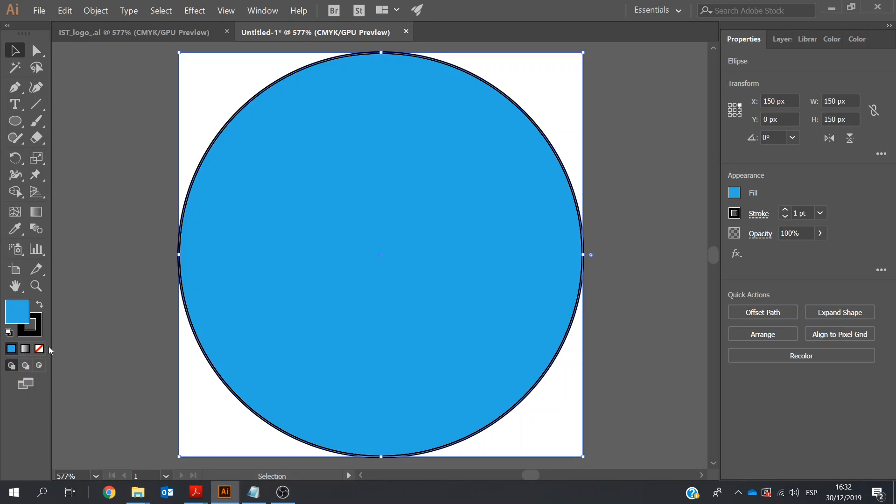
Try the large circle with no stroke colour and restore its black outline
{"action": "left_click", "coordinate": [735, 213]}
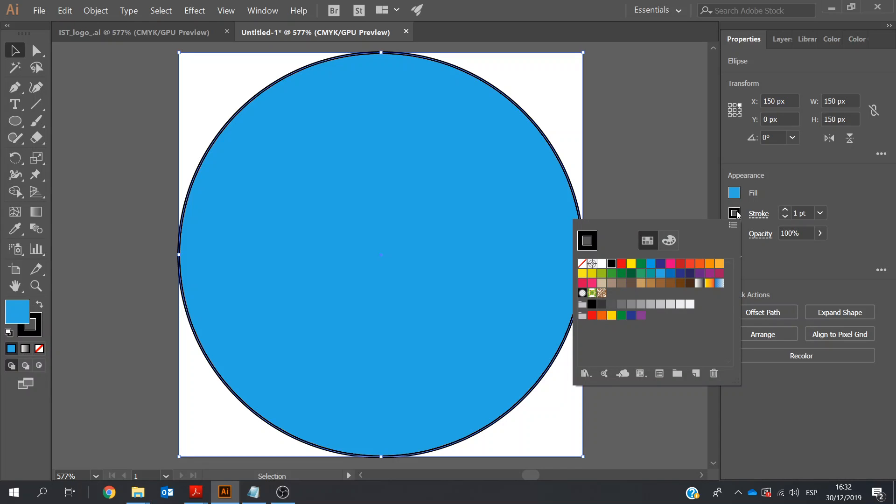
{"action": "left_click", "coordinate": [582, 269]}
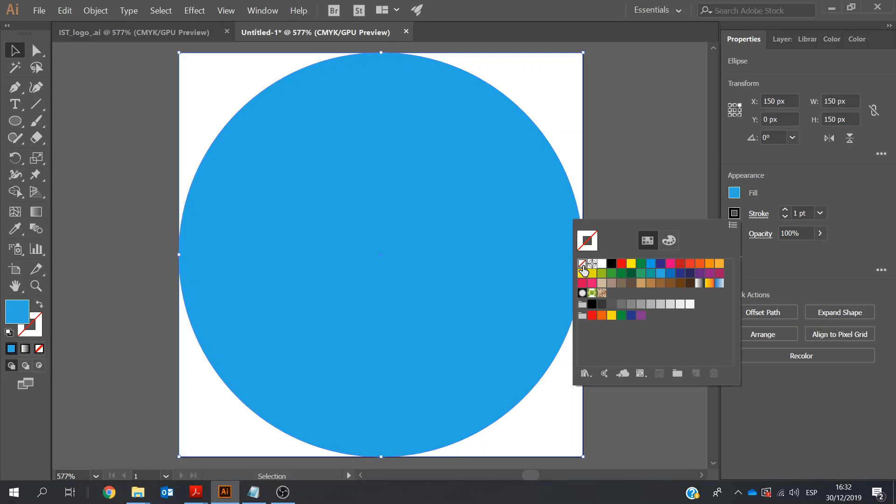
{"action": "left_click", "coordinate": [612, 265]}
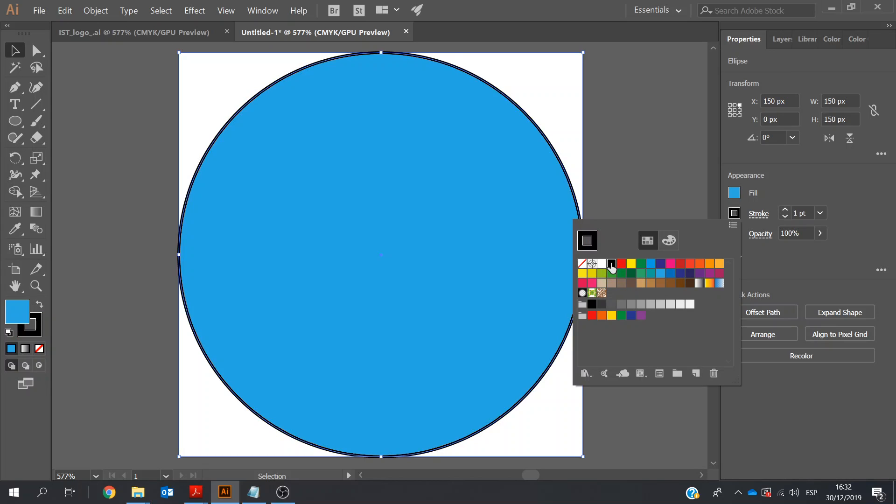
{"action": "left_click", "coordinate": [833, 173]}
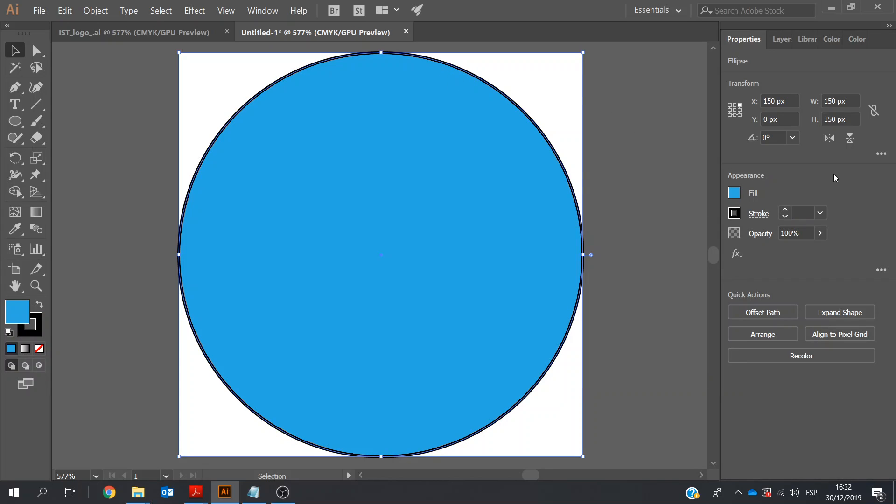
Set the large circle's stroke weight to 0.5 pt
{"action": "left_click", "coordinate": [733, 212]}
{"action": "left_click", "coordinate": [633, 164]}
{"action": "left_click", "coordinate": [758, 215]}
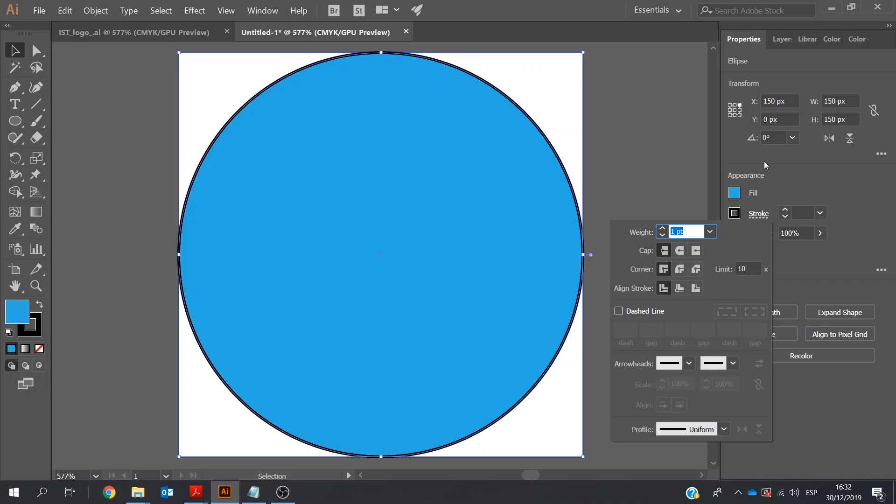
{"action": "left_click", "coordinate": [809, 169]}
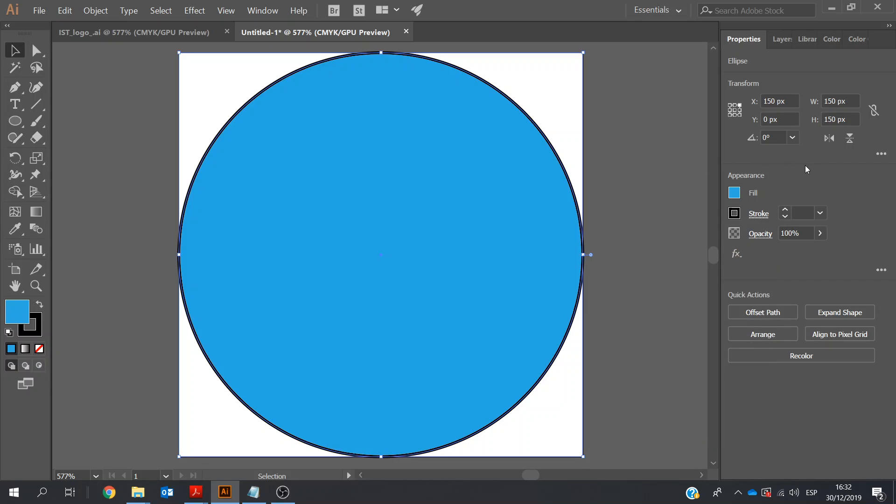
{"action": "left_click", "coordinate": [820, 214]}
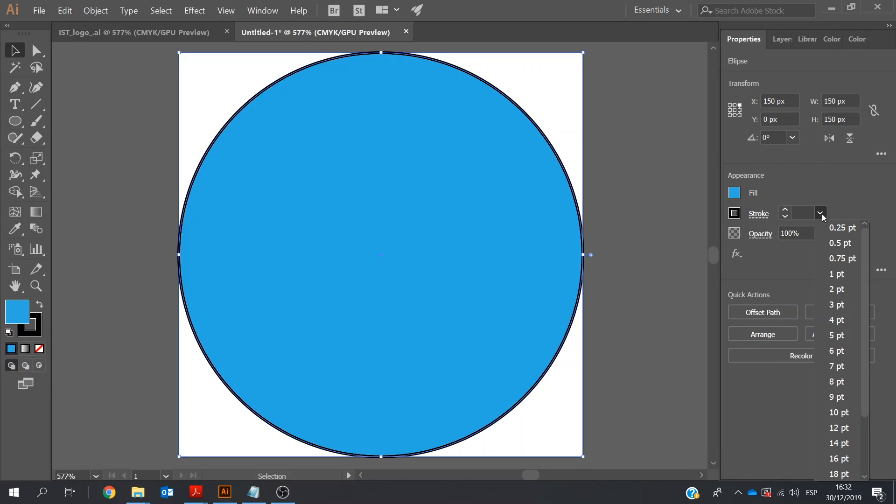
{"action": "left_click", "coordinate": [846, 243]}
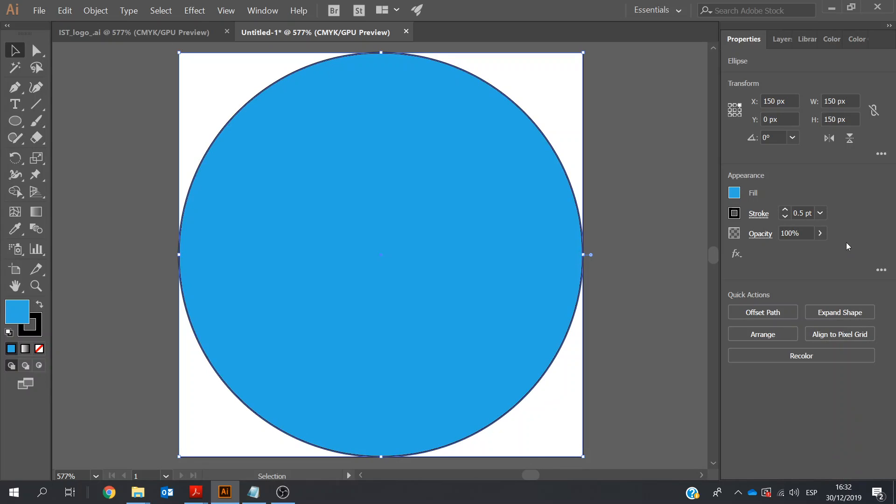
Lock the Largecircle layer and add a new layer named Smallcircle above it
{"action": "left_click", "coordinate": [780, 38]}
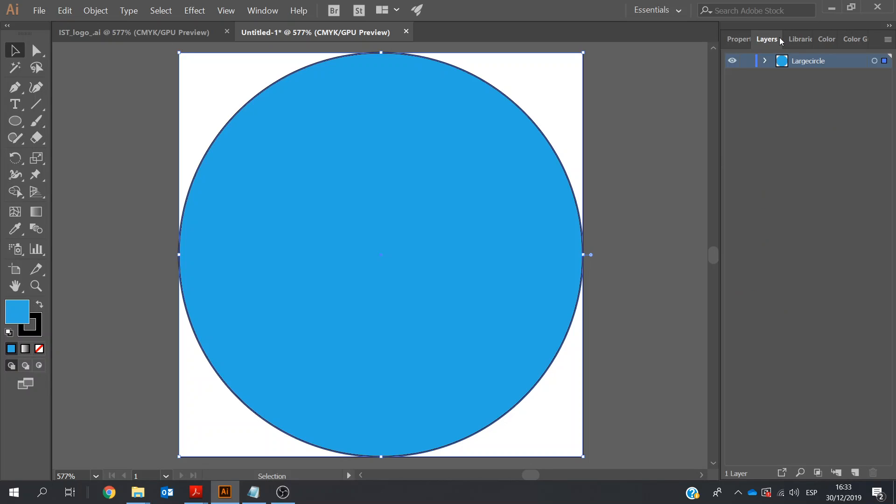
{"action": "left_click", "coordinate": [747, 61]}
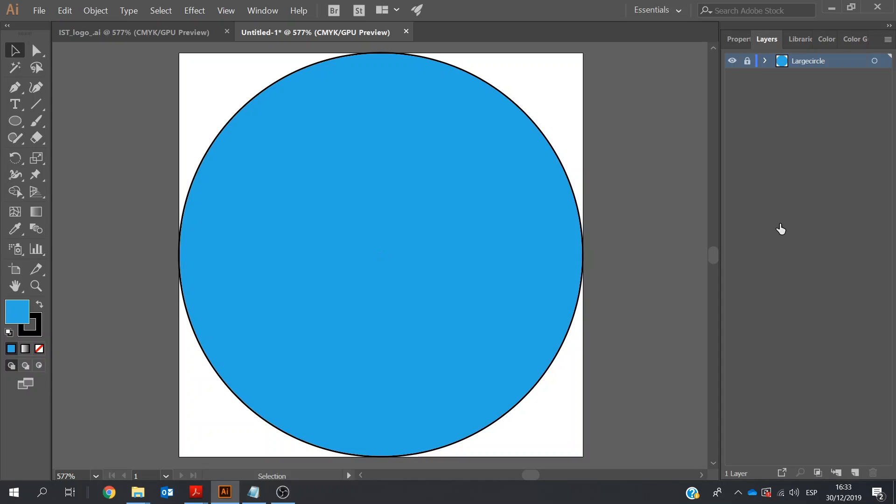
{"action": "left_click", "coordinate": [855, 473]}
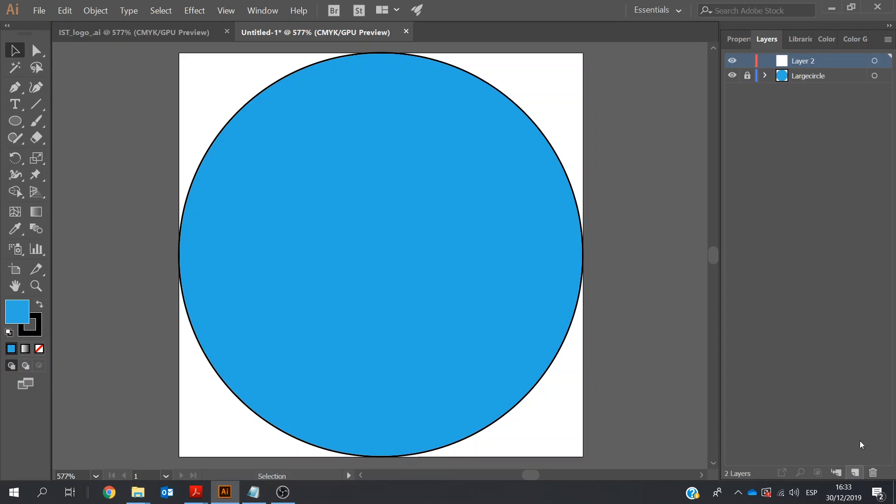
{"action": "double_click", "coordinate": [810, 61]}
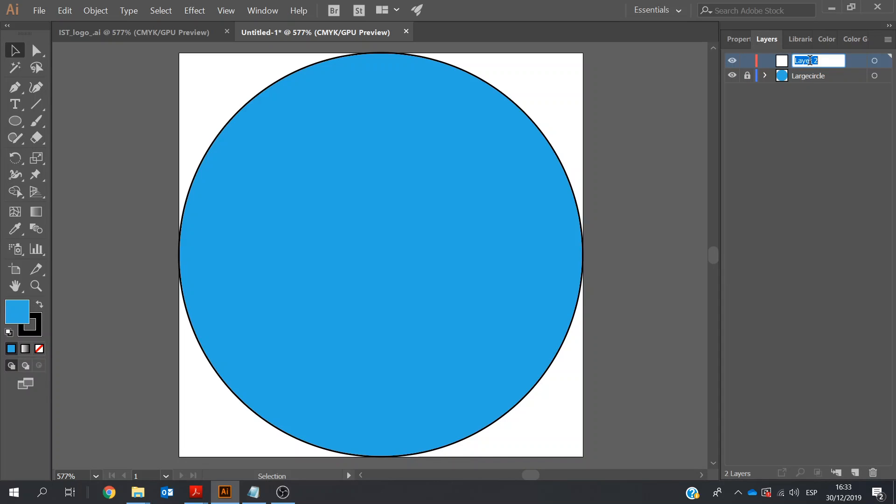
{"action": "type", "text": "Smallcircle"}
{"action": "key", "text": "Return"}
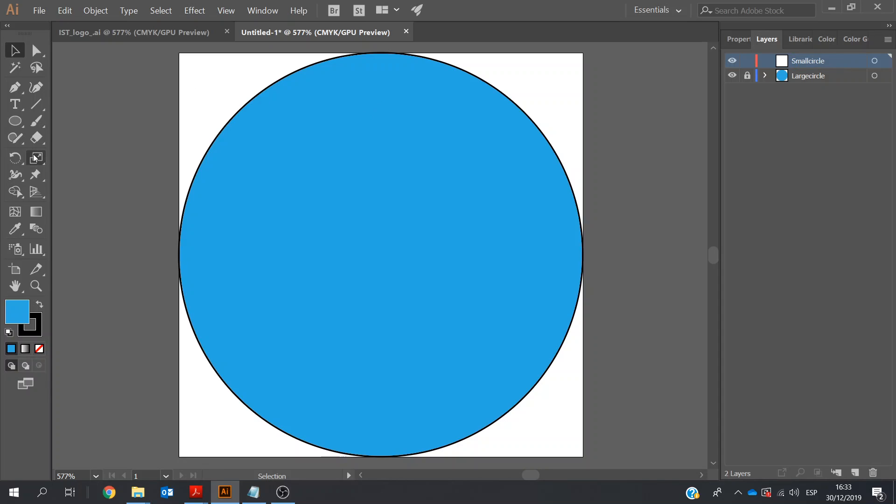
Create a 110 x 110 px circle on the Smallcircle layer with the Ellipse tool and switch to the Selection tool
{"action": "left_click", "coordinate": [15, 123]}
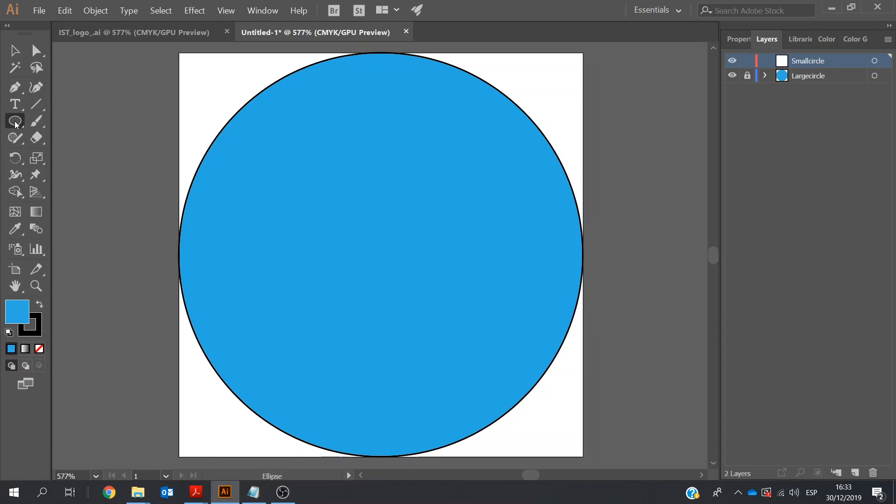
{"action": "left_click", "coordinate": [310, 177]}
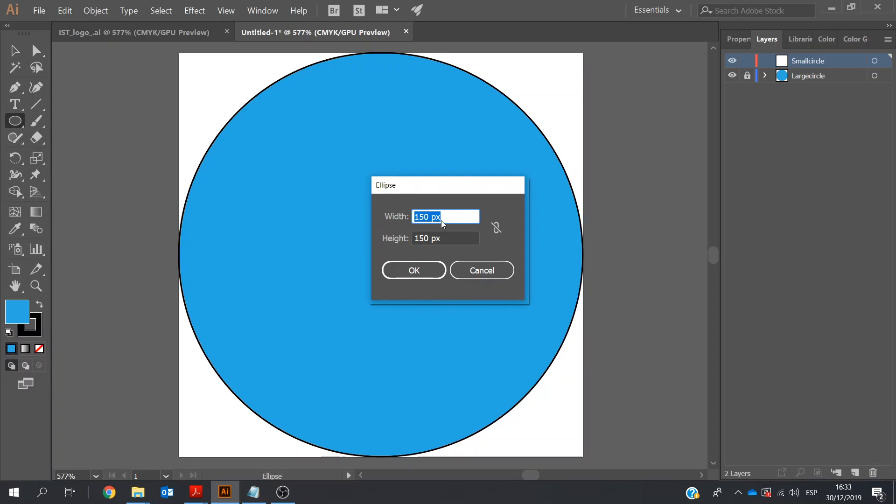
{"action": "left_click_drag", "start_coordinate": [429, 217], "coordinate": [414, 218]}
{"action": "type", "text": "10"}
{"action": "key", "text": "BackSpace"}
{"action": "type", "text": "10"}
{"action": "left_click_drag", "start_coordinate": [447, 217], "coordinate": [409, 227]}
{"action": "key", "text": "Tab"}
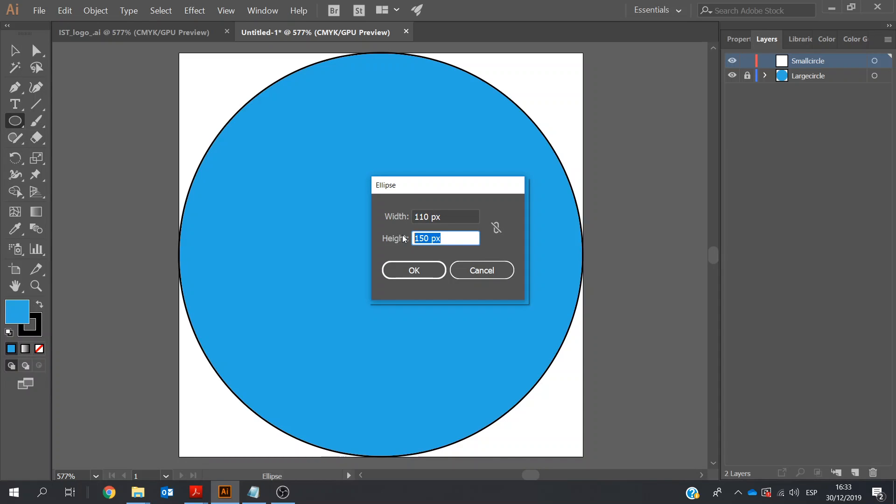
{"action": "type", "text": "110 px"}
{"action": "left_click", "coordinate": [424, 273]}
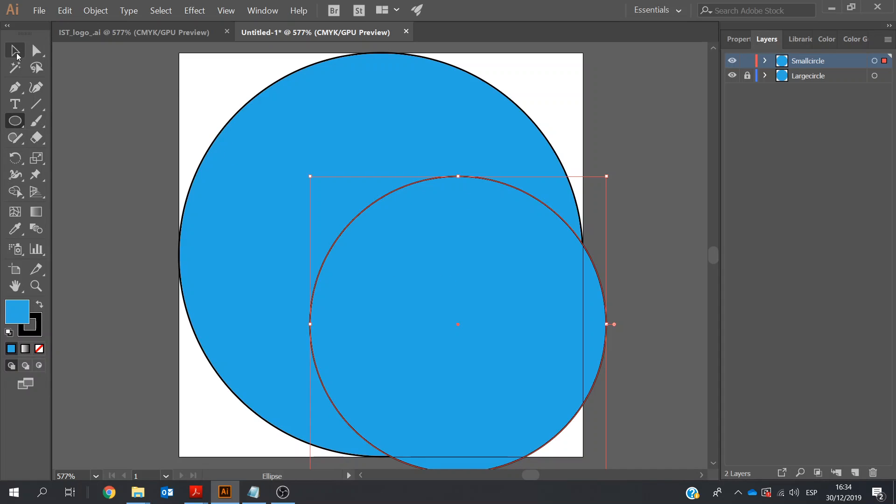
{"action": "left_click", "coordinate": [15, 50]}
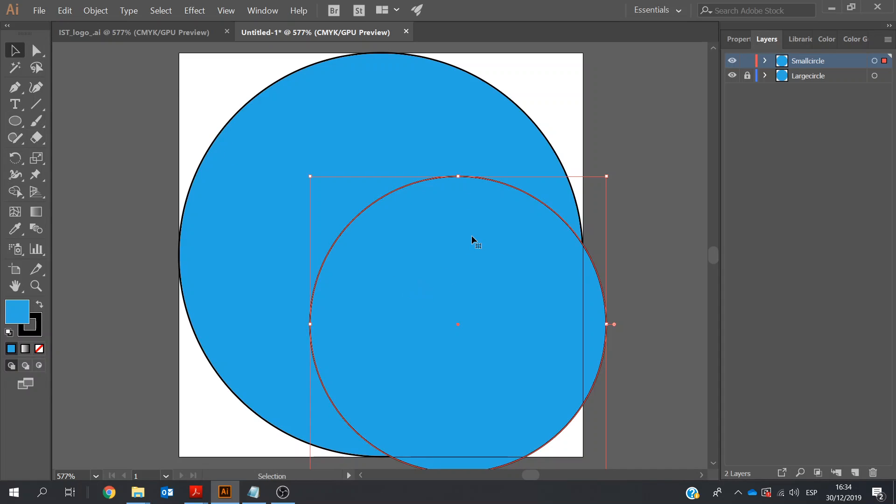
Centre the small circle inside the large circle and lower it by about 7 px
{"action": "left_click_drag", "start_coordinate": [457, 240], "coordinate": [377, 167]}
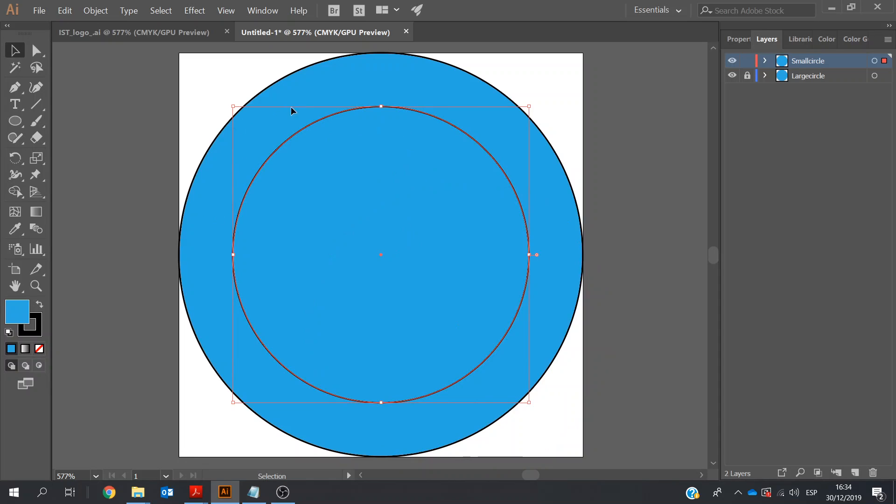
{"action": "key", "text": "Down"}
{"action": "key", "text": "Down"}
{"action": "key", "text": "Down"}
{"action": "key", "text": "Down"}
{"action": "key", "text": "Down"}
{"action": "key", "text": "Down"}
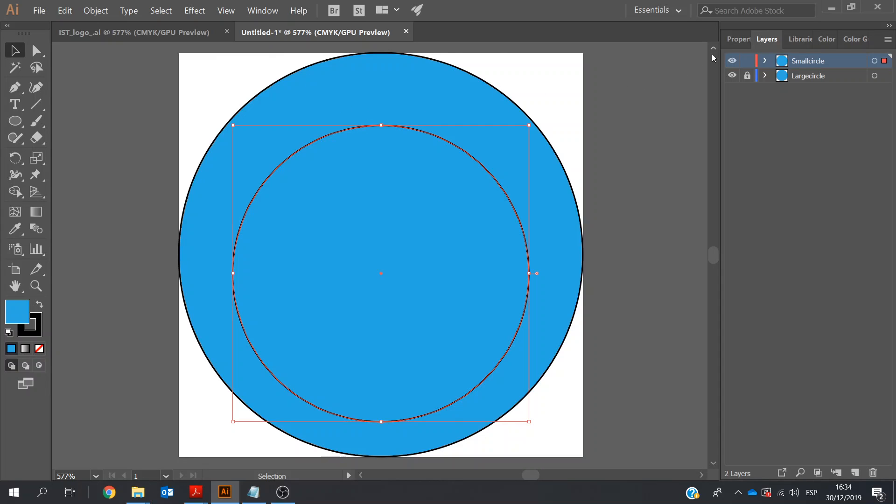
Fill the small circle with dark blue and deselect it
{"action": "left_click", "coordinate": [736, 40]}
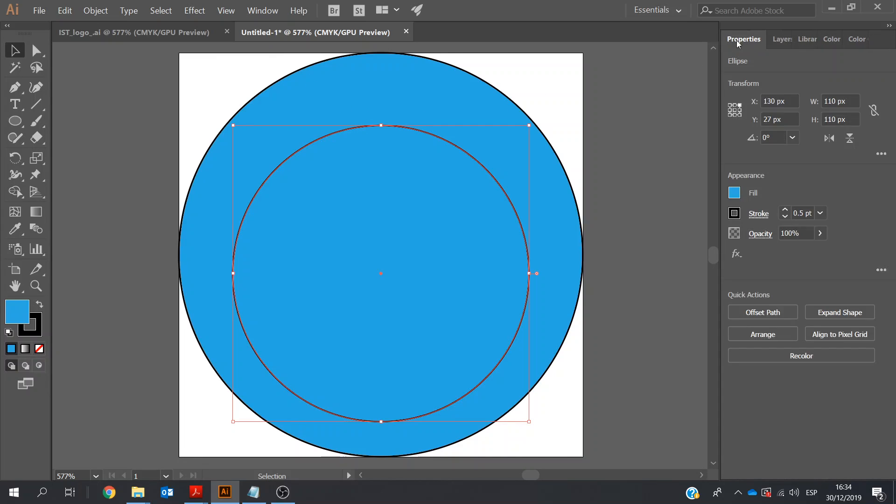
{"action": "left_click", "coordinate": [734, 193]}
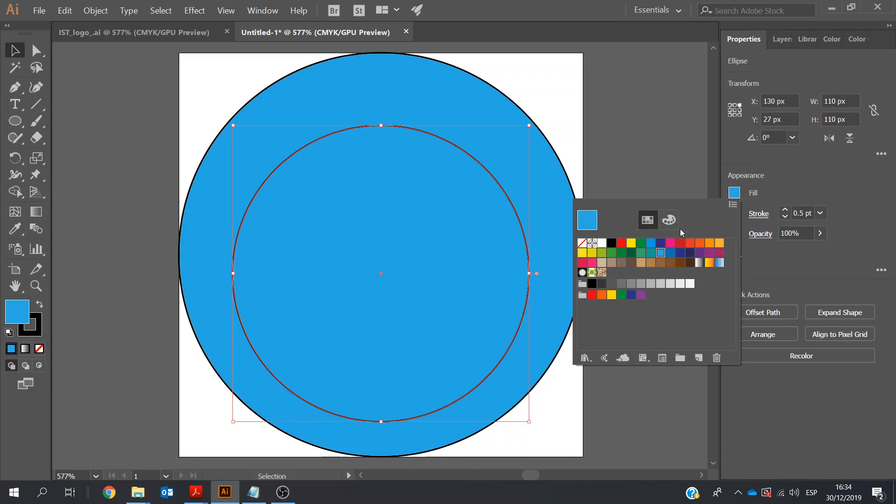
{"action": "left_click", "coordinate": [660, 243]}
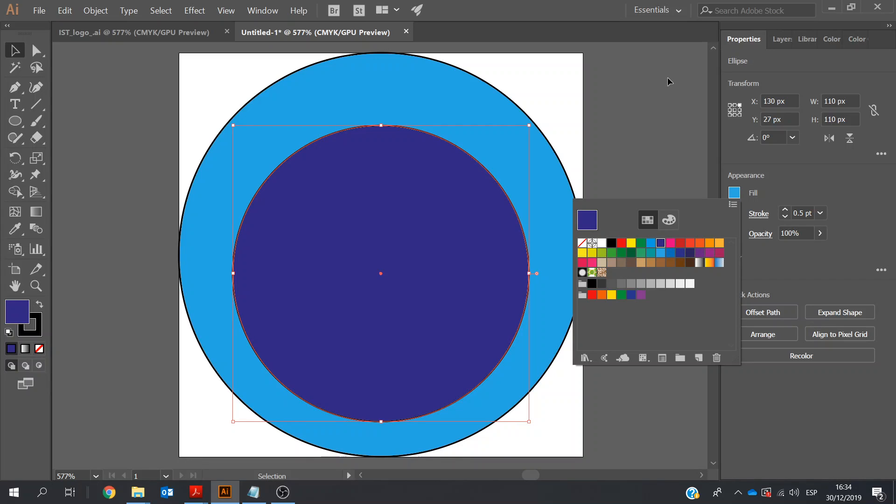
{"action": "left_click", "coordinate": [832, 172]}
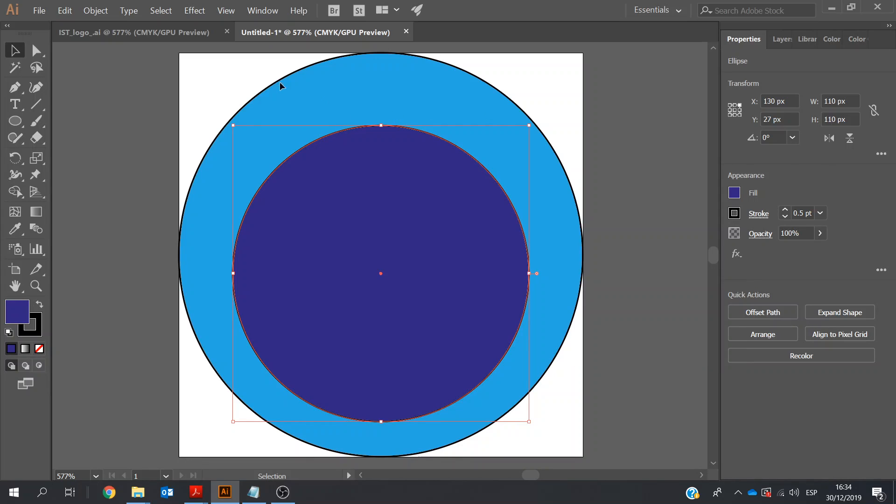
{"action": "left_click", "coordinate": [113, 74]}
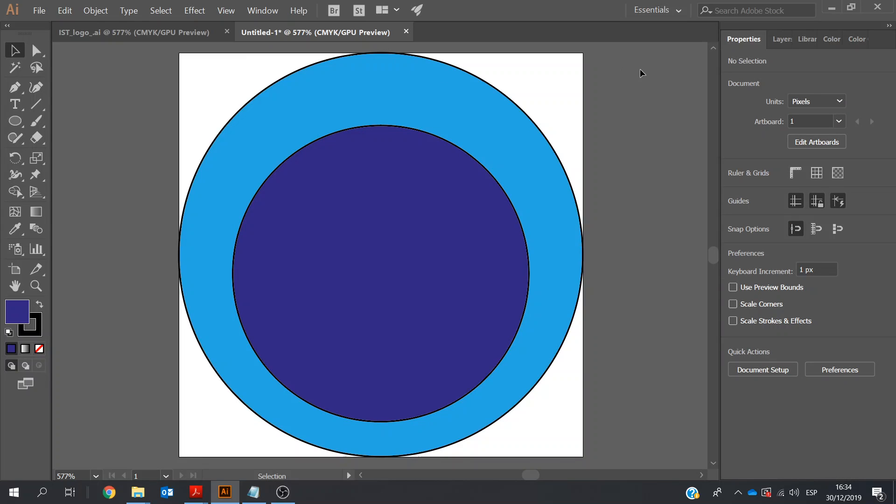
Lock the Smallcircle layer and add a new layer above it
{"action": "left_click", "coordinate": [781, 40]}
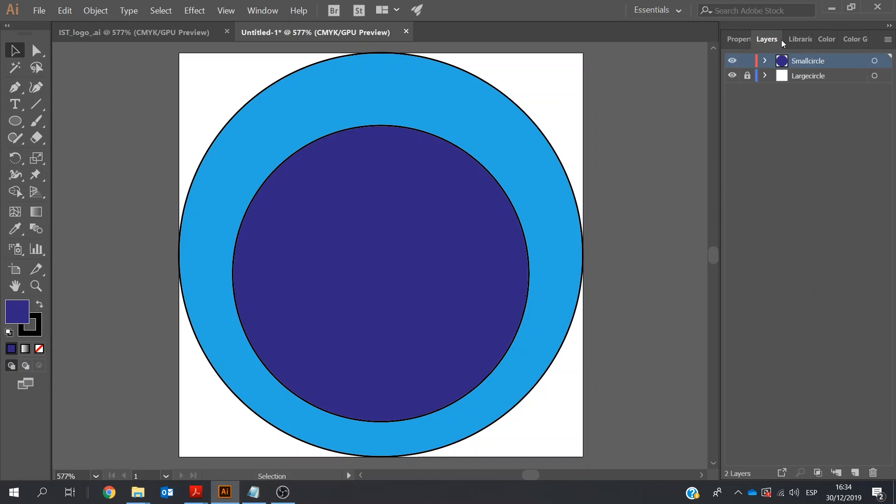
{"action": "left_click", "coordinate": [746, 61]}
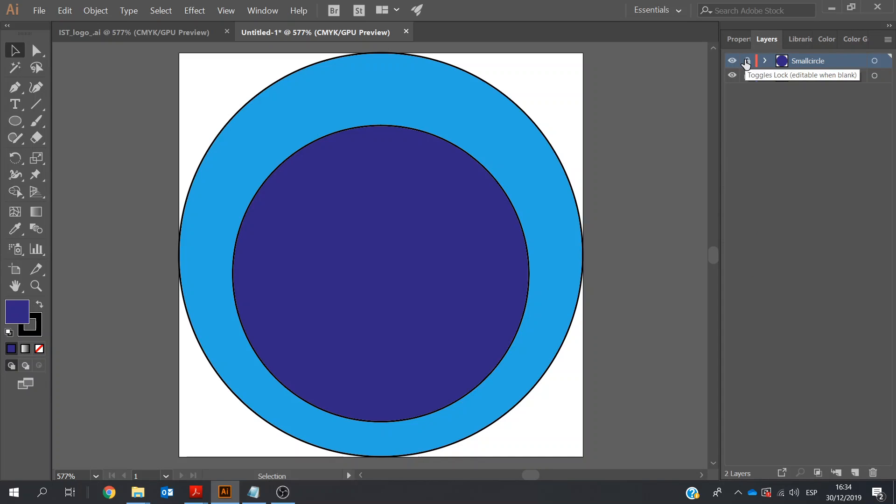
{"action": "left_click", "coordinate": [856, 471]}
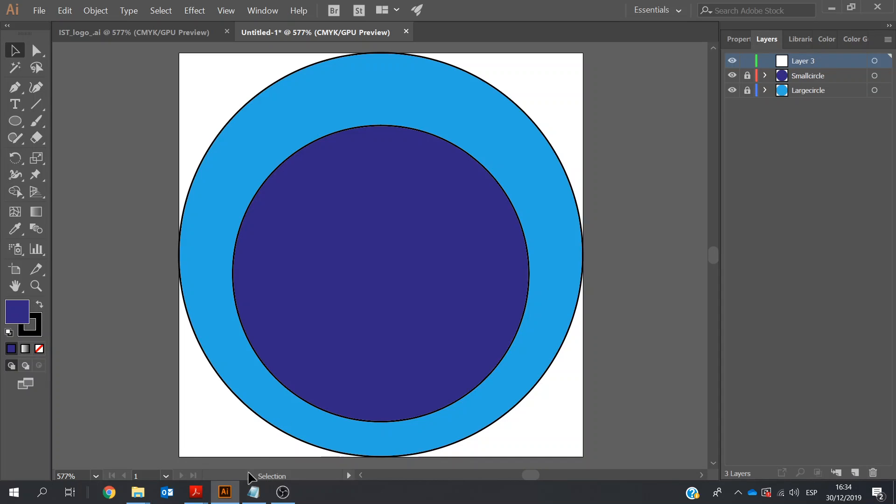
Check the logo requirements in the 9626_y17_sp_4.pdf exam paper and name the new layer Mountains
{"action": "mouse_move", "coordinate": [195, 498]}
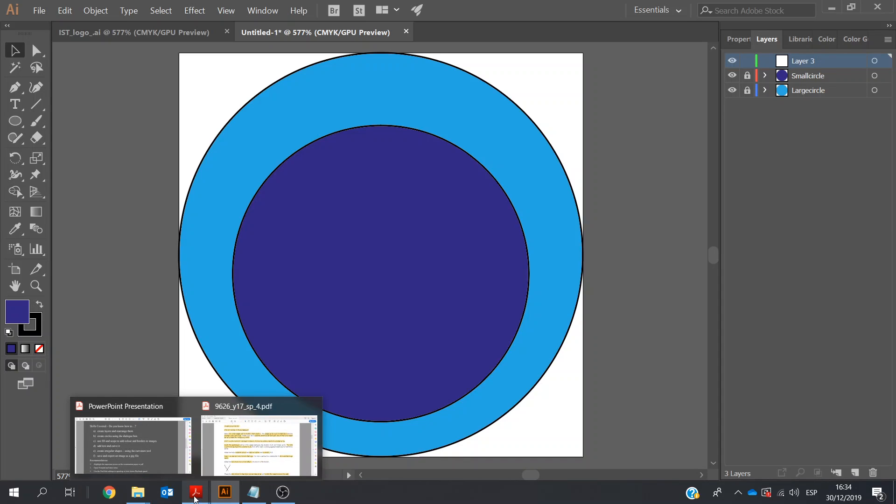
{"action": "left_click", "coordinate": [259, 441]}
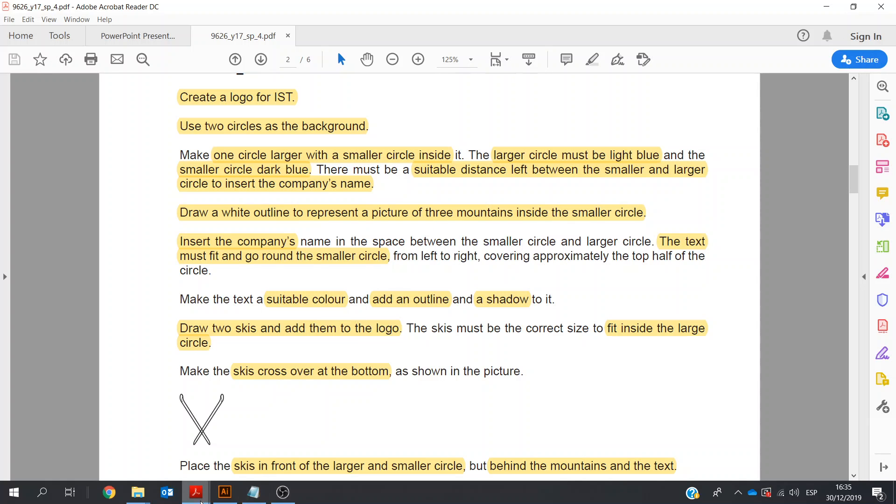
{"action": "left_click", "coordinate": [225, 492]}
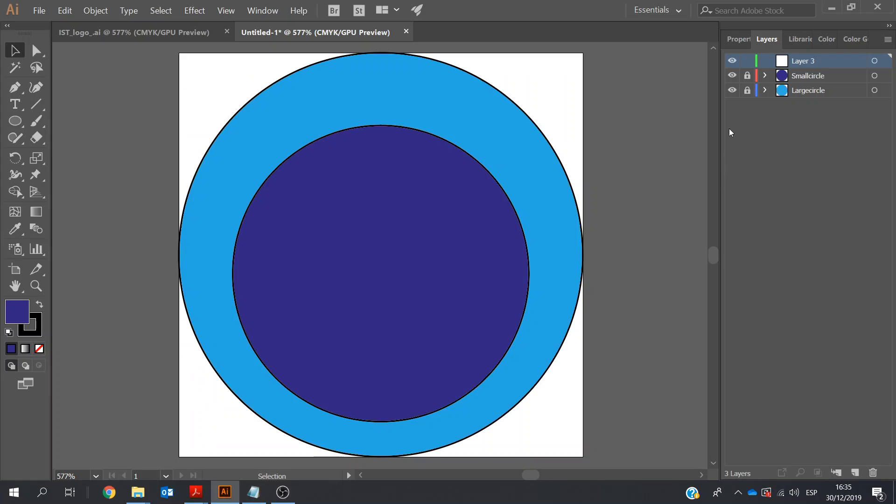
{"action": "double_click", "coordinate": [807, 62]}
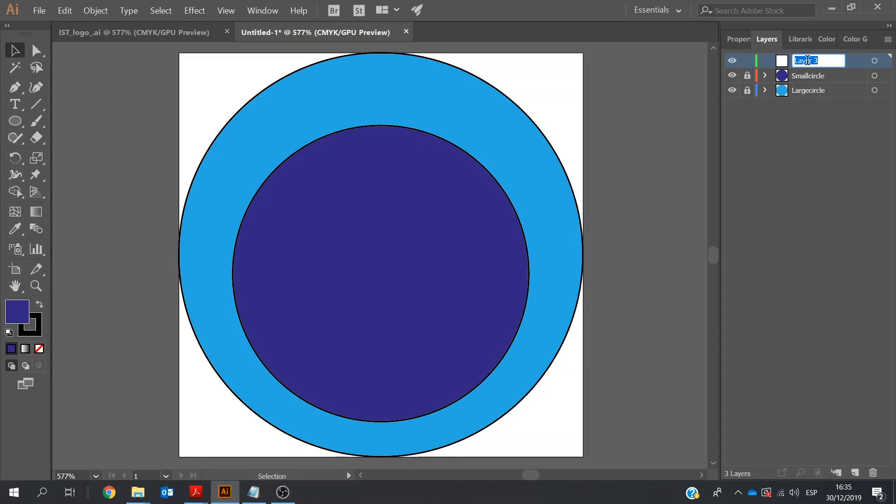
{"action": "type", "text": "Mountains"}
Choose the Pencil tool and set its fill colour to white
{"action": "left_click", "coordinate": [736, 40]}
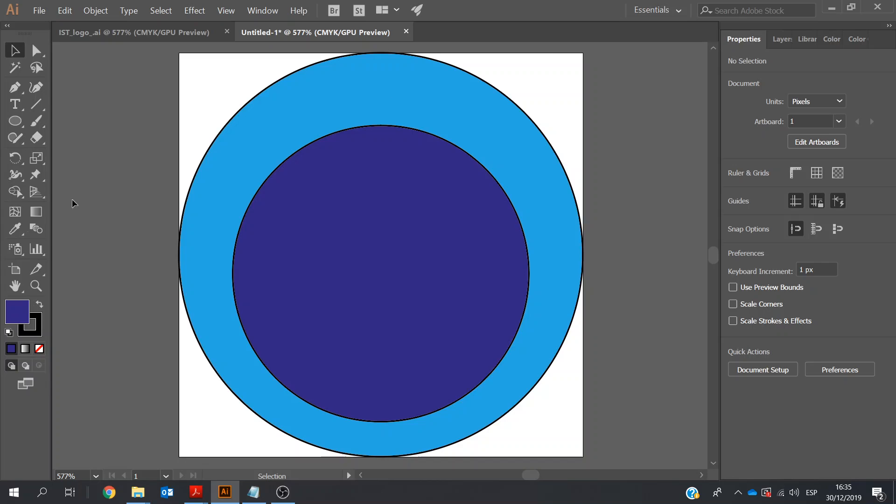
{"action": "left_click", "coordinate": [21, 141]}
{"action": "left_click", "coordinate": [21, 141]}
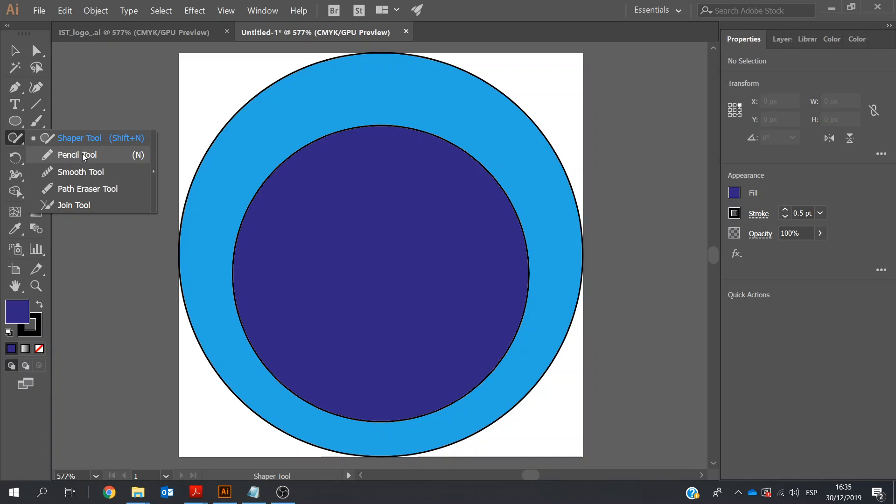
{"action": "left_click", "coordinate": [77, 155]}
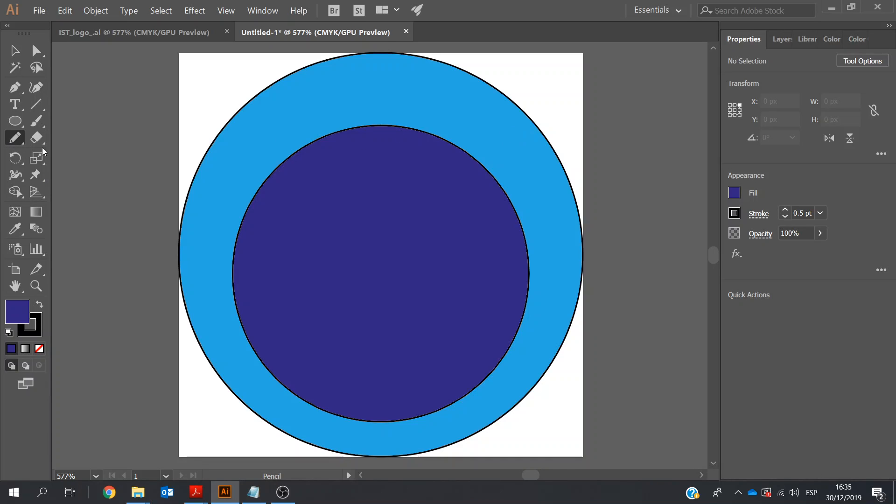
{"action": "left_click", "coordinate": [734, 193]}
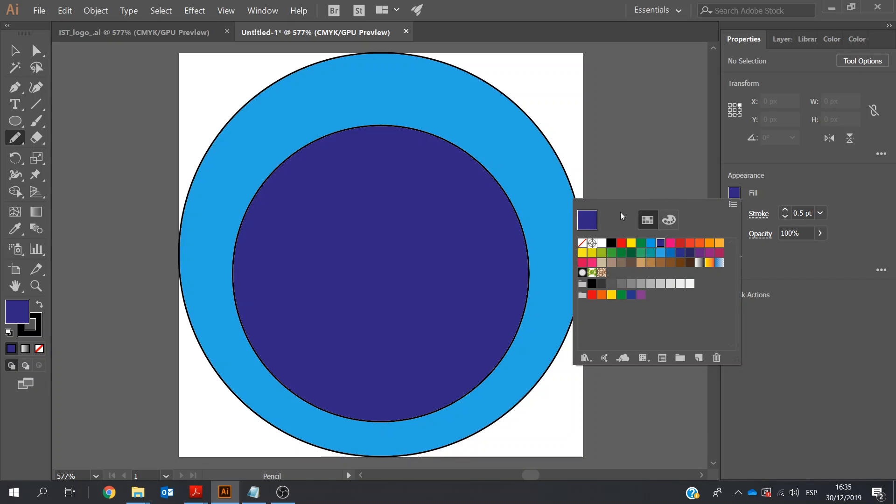
{"action": "left_click", "coordinate": [602, 243]}
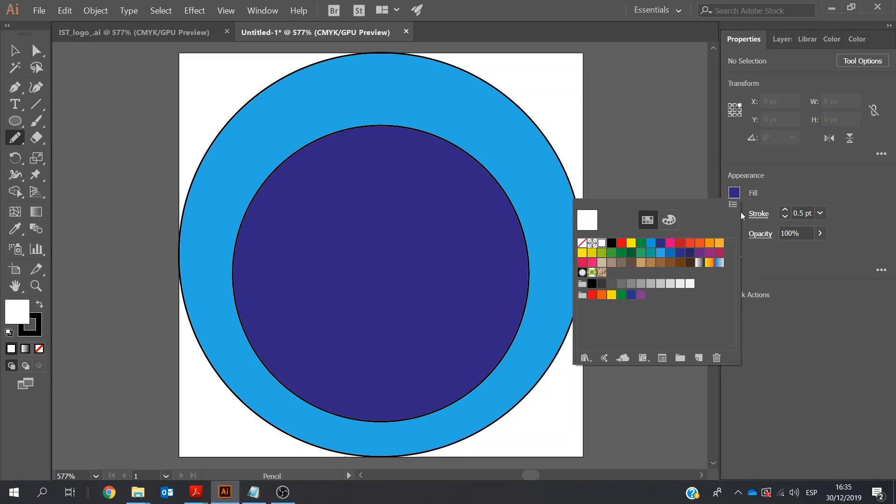
{"action": "left_click", "coordinate": [822, 219]}
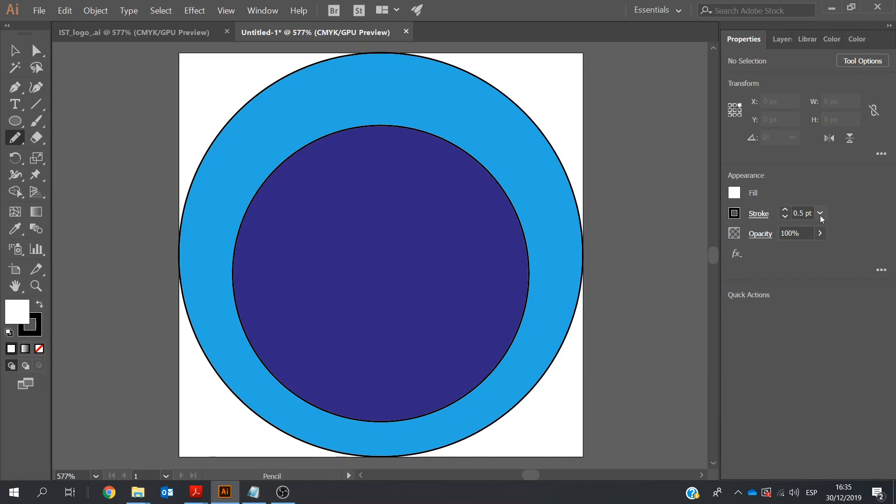
Set the Pencil tool's stroke to 2 pt in white
{"action": "left_click", "coordinate": [819, 215]}
{"action": "left_click", "coordinate": [836, 276]}
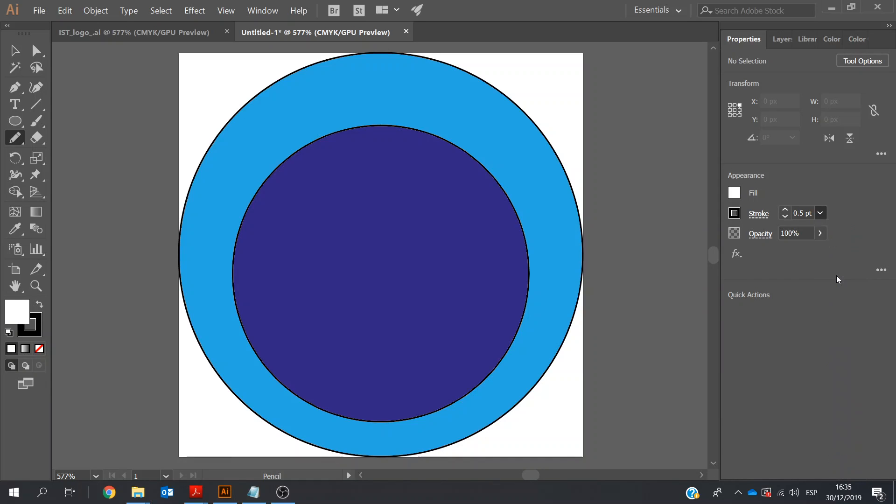
{"action": "left_click", "coordinate": [734, 213]}
{"action": "left_click", "coordinate": [602, 265]}
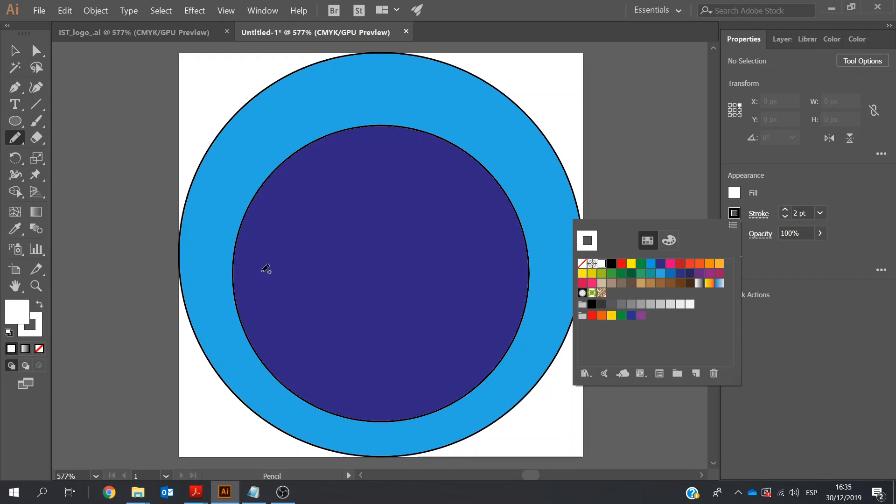
{"action": "left_click", "coordinate": [250, 339]}
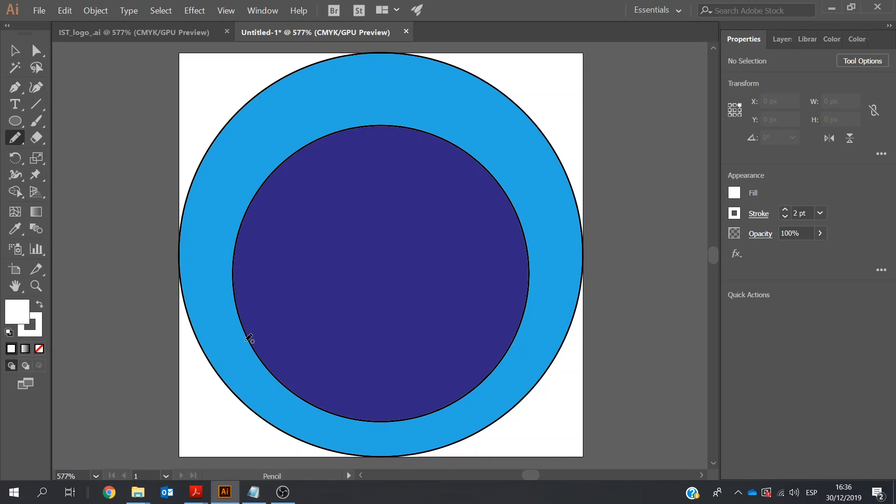
{"action": "mouse_move", "coordinate": [248, 337]}
{"action": "left_mouse_down"}
{"action": "mouse_move", "coordinate": [256, 238]}
{"action": "mouse_move", "coordinate": [290, 158]}
{"action": "left_mouse_up"}
{"action": "key", "text": "ctrl"}
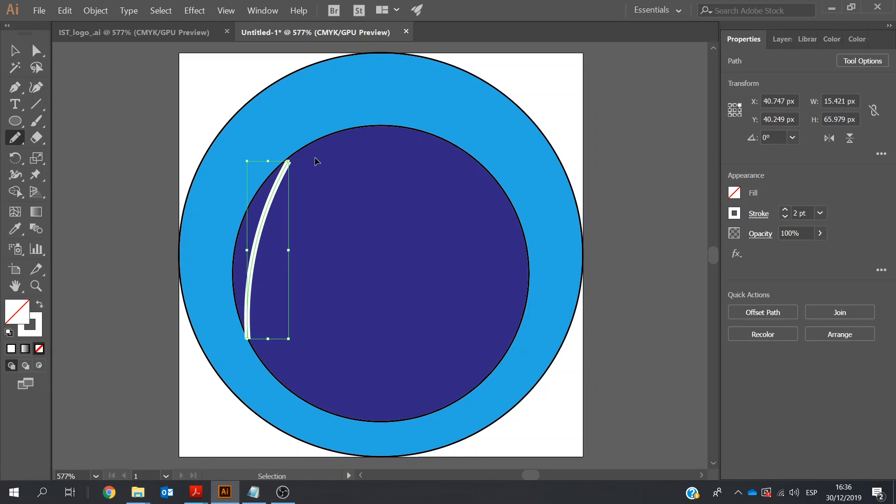
{"action": "key", "text": "ctrl+z"}
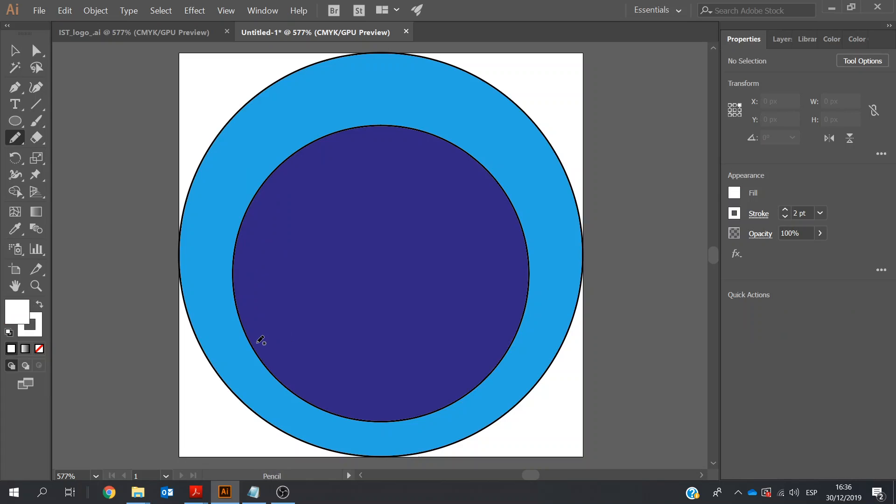
Draw a freehand outline of three mountains across the small circle and scale it down to about 89 x 75 px
{"action": "mouse_move", "coordinate": [253, 347]}
{"action": "left_mouse_down"}
{"action": "mouse_move", "coordinate": [316, 194]}
{"action": "mouse_move", "coordinate": [328, 135]}
{"action": "mouse_move", "coordinate": [329, 192]}
{"action": "mouse_move", "coordinate": [358, 327]}
{"action": "mouse_move", "coordinate": [408, 131]}
{"action": "mouse_move", "coordinate": [412, 195]}
{"action": "mouse_move", "coordinate": [457, 321]}
{"action": "mouse_move", "coordinate": [483, 168]}
{"action": "mouse_move", "coordinate": [507, 346]}
{"action": "left_mouse_up"}
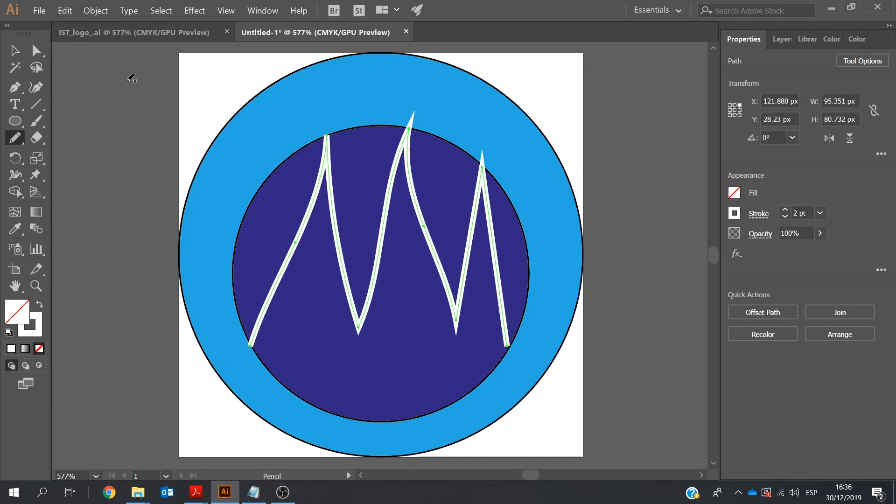
{"action": "left_click", "coordinate": [14, 50]}
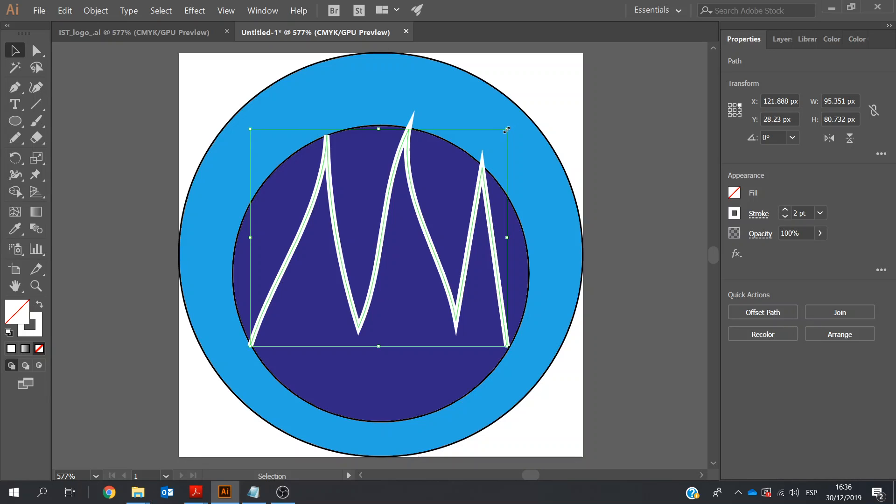
{"action": "left_click_drag", "start_coordinate": [506, 130], "coordinate": [493, 145]}
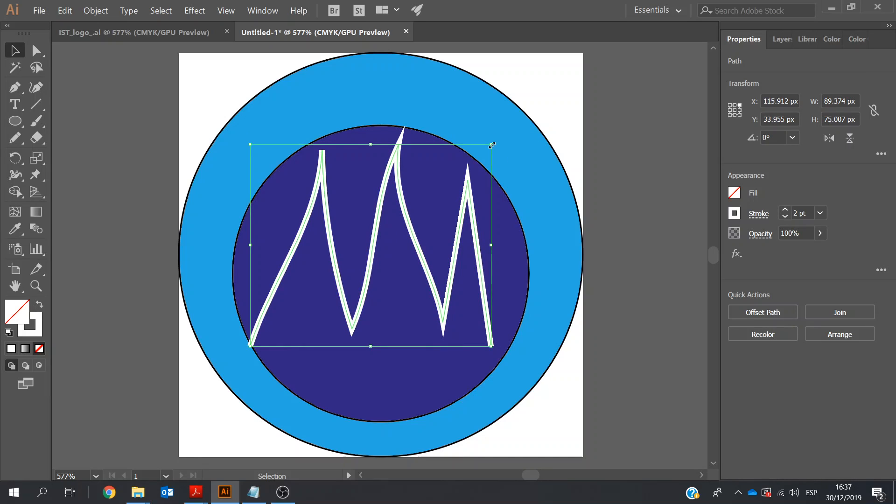
Nudge the mountain outline 4 px right and 4 px down within the small circle, deselect it and show the layers
{"action": "key", "text": "Right"}
{"action": "key", "text": "Right"}
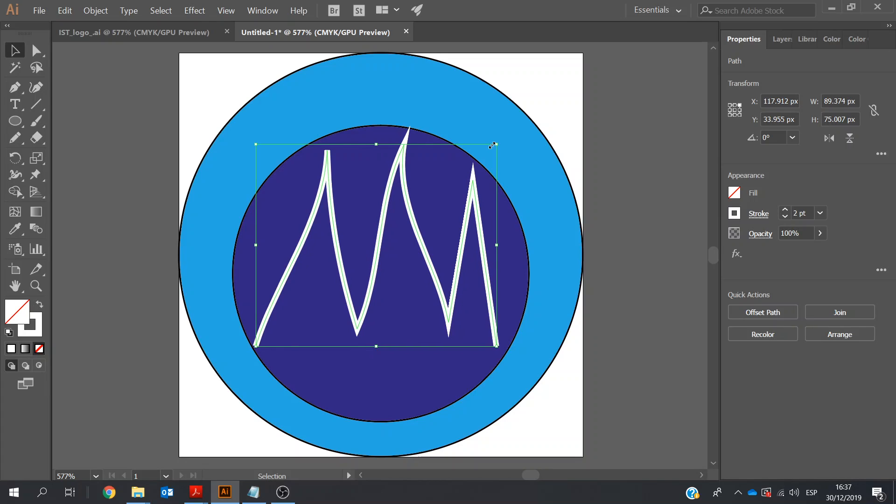
{"action": "key", "text": "Down"}
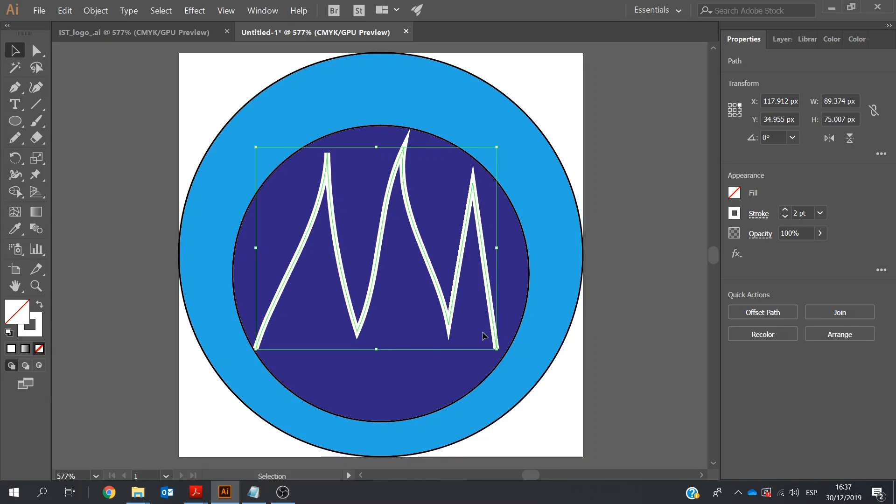
{"action": "key", "text": "Down"}
{"action": "key", "text": "Right"}
{"action": "key", "text": "Right"}
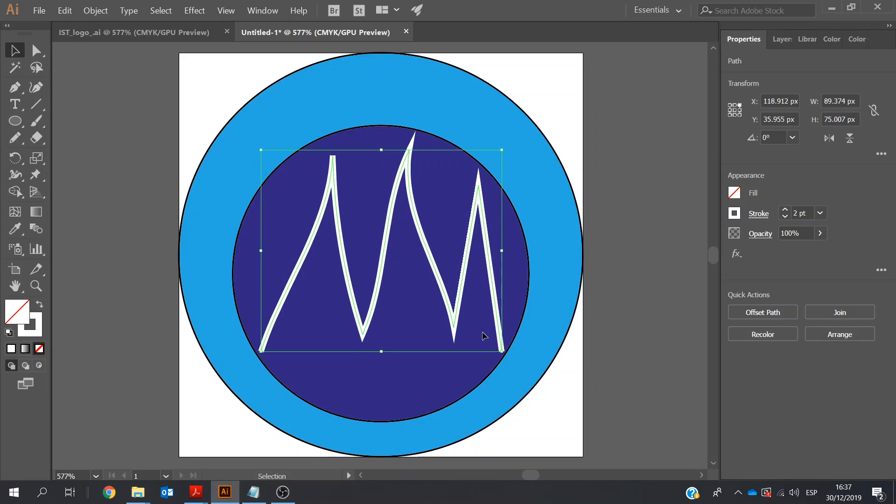
{"action": "key", "text": "Down"}
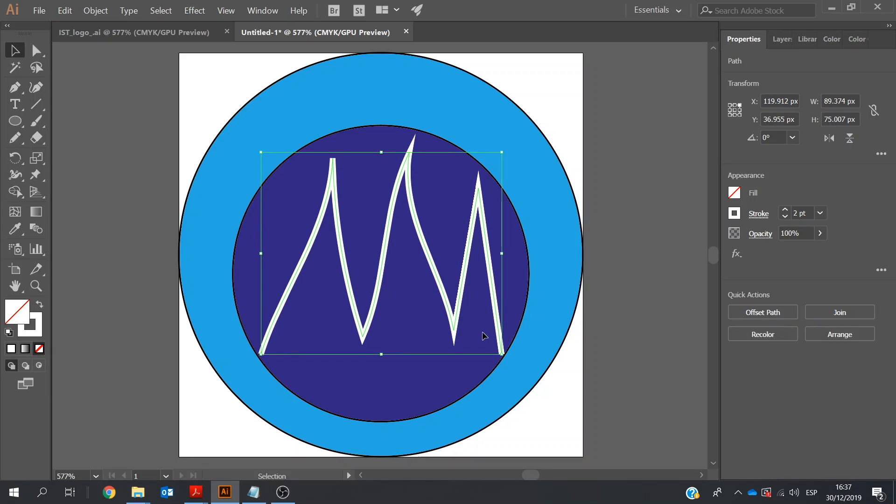
{"action": "key", "text": "Down"}
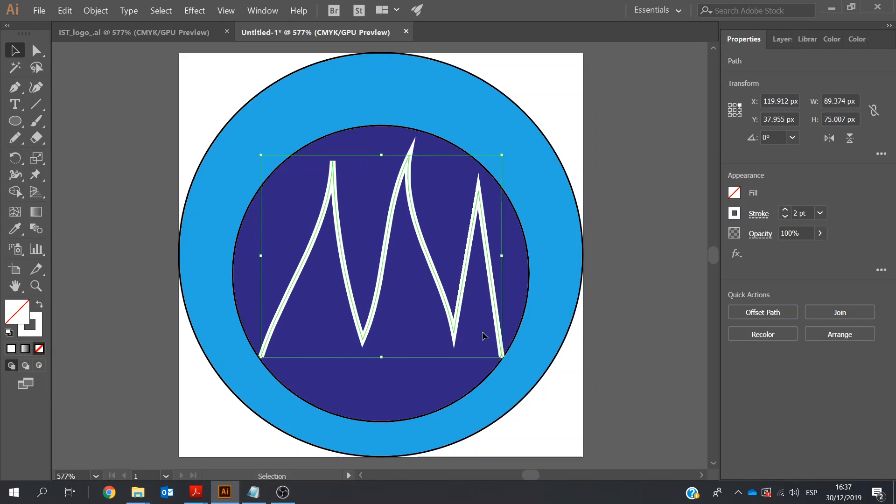
{"action": "left_click", "coordinate": [130, 106]}
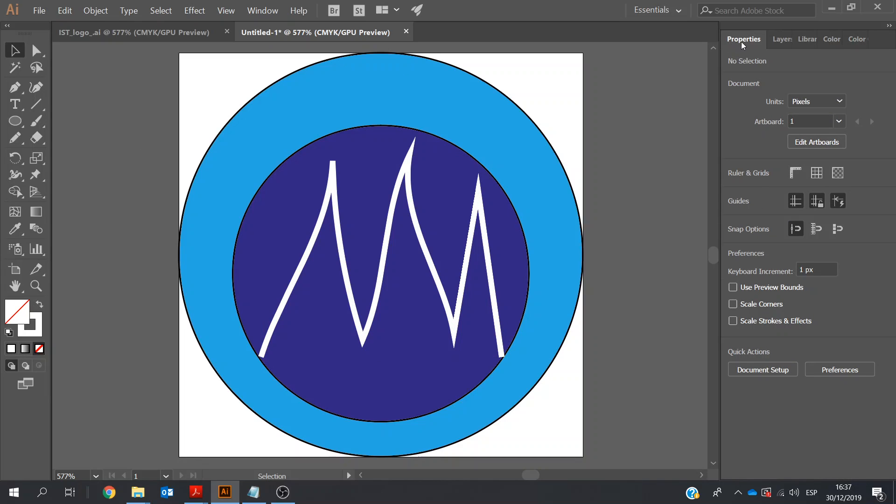
{"action": "left_click", "coordinate": [781, 37]}
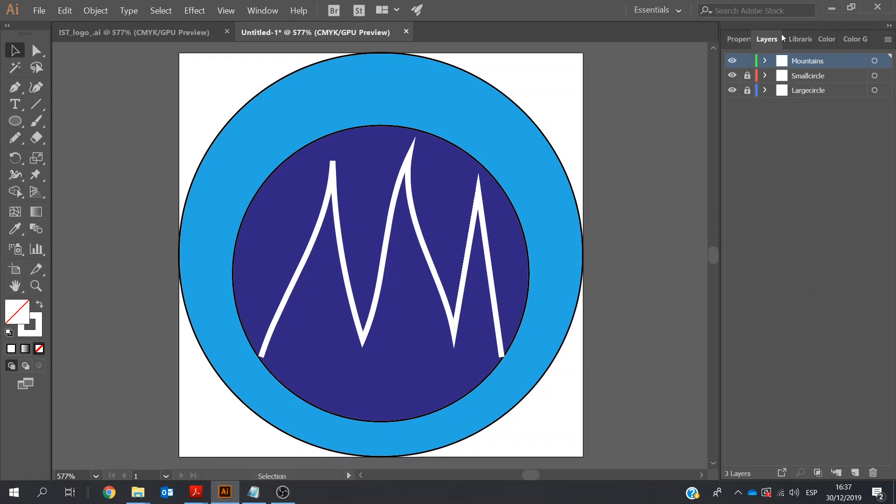
Lock the Mountains layer and check the exam paper's requirements for the company name text, returning to Illustrator
{"action": "left_click", "coordinate": [748, 61]}
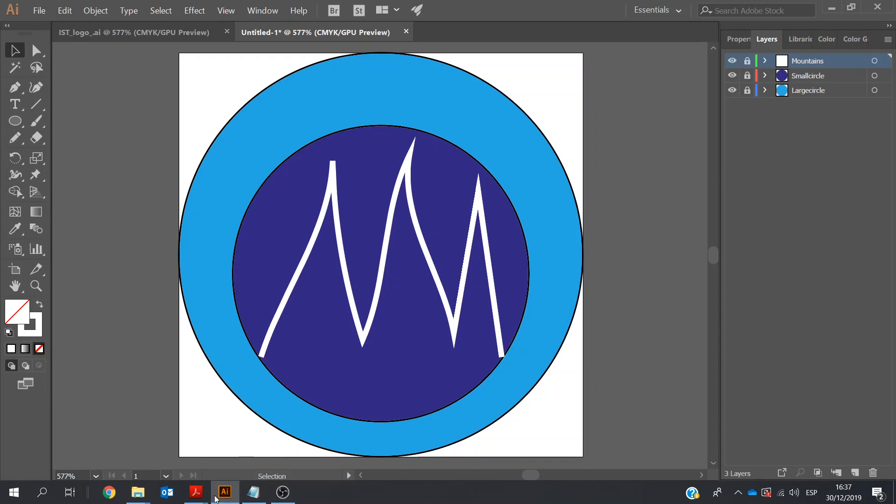
{"action": "mouse_move", "coordinate": [201, 491]}
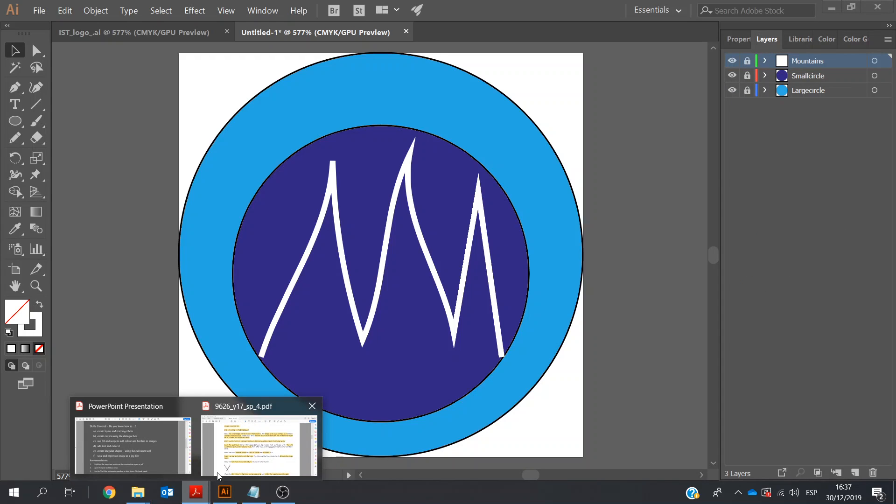
{"action": "left_click", "coordinate": [251, 449]}
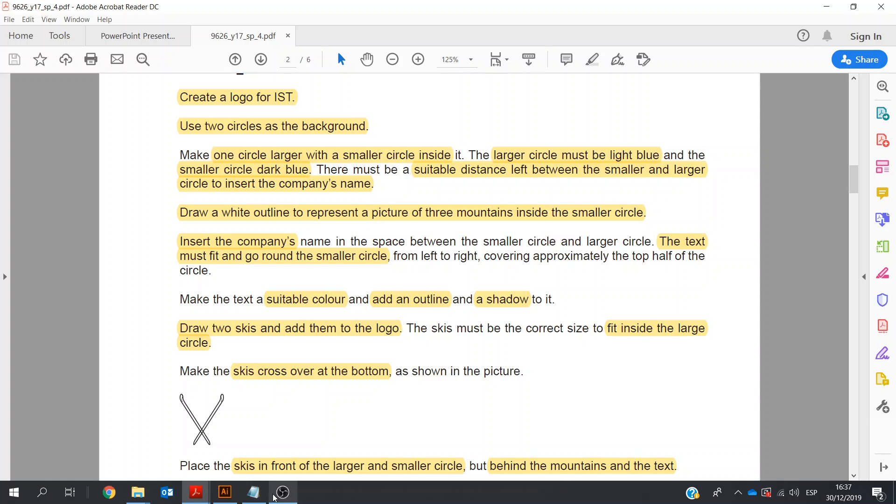
{"action": "left_click", "coordinate": [225, 492]}
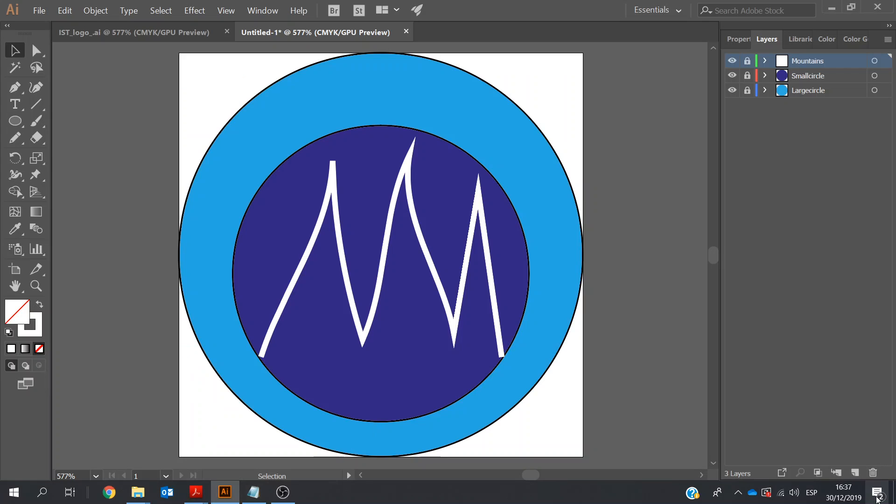
Create a new layer above Mountains and name it Text
{"action": "left_click", "coordinate": [856, 472]}
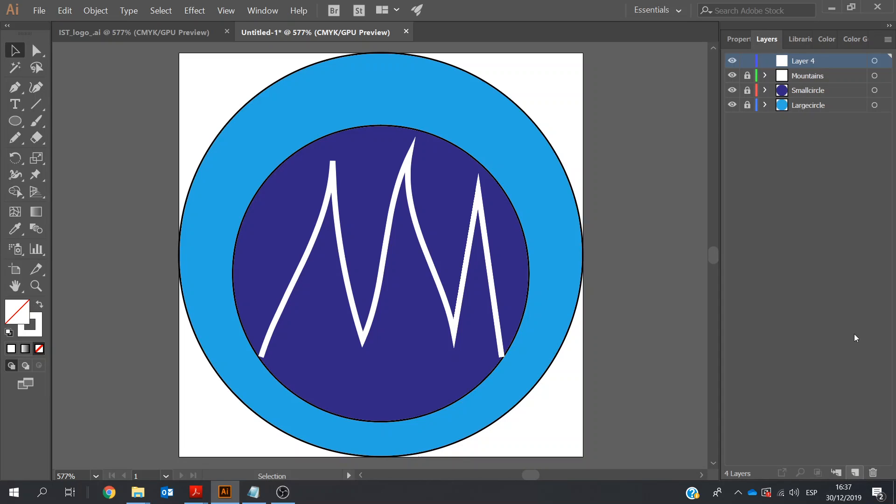
{"action": "double_click", "coordinate": [804, 62]}
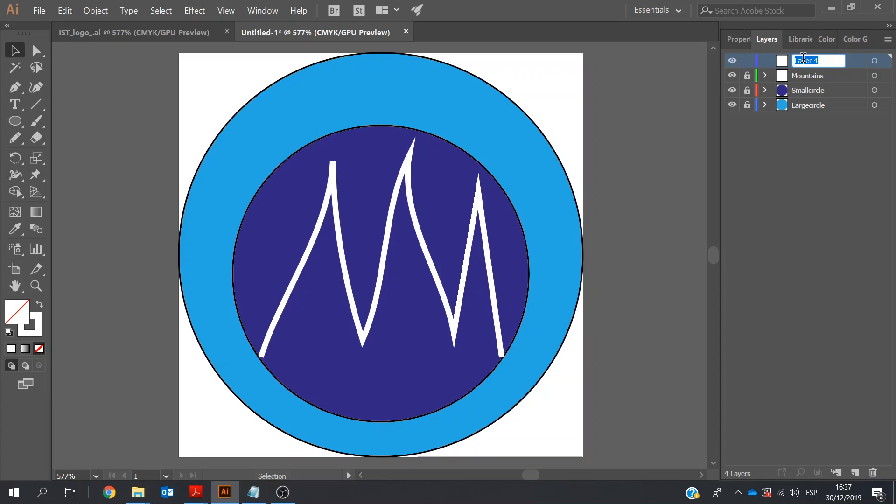
{"action": "type", "text": "Text"}
Switch to the Notepad notes, copy the company name "International Ski Tours" and return to Illustrator
{"action": "left_click", "coordinate": [254, 492]}
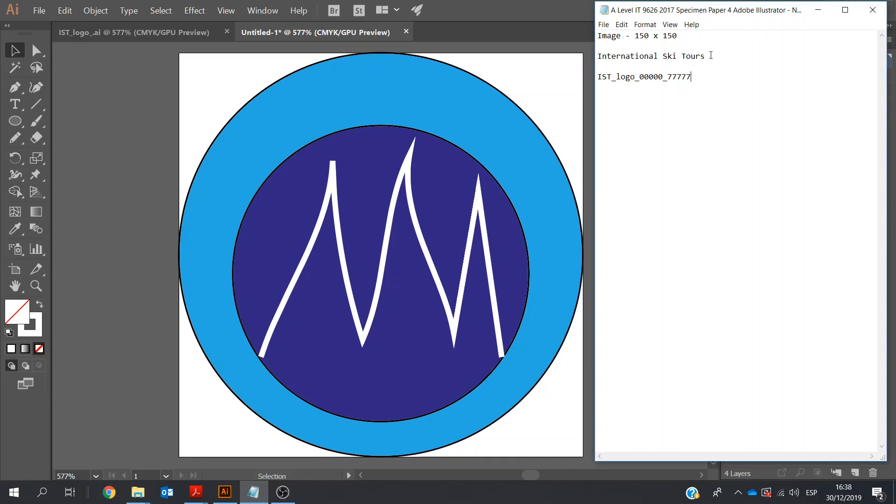
{"action": "left_click_drag", "start_coordinate": [706, 56], "coordinate": [599, 60]}
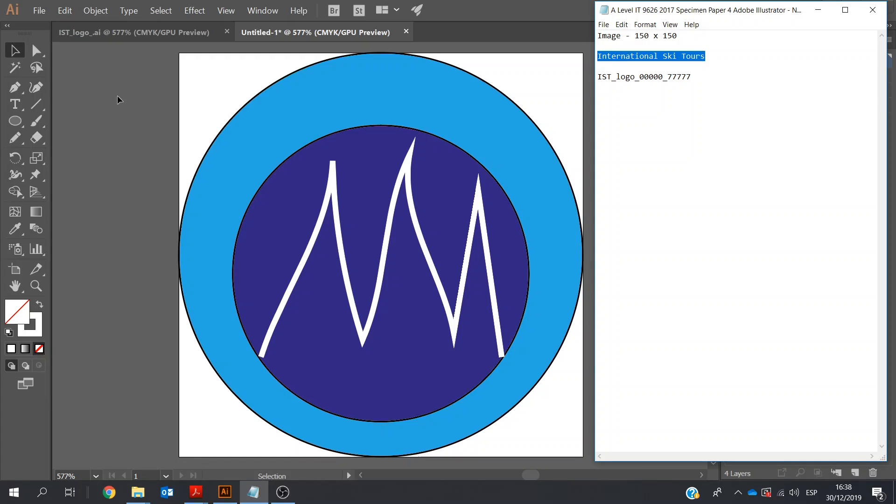
{"action": "left_click", "coordinate": [106, 83]}
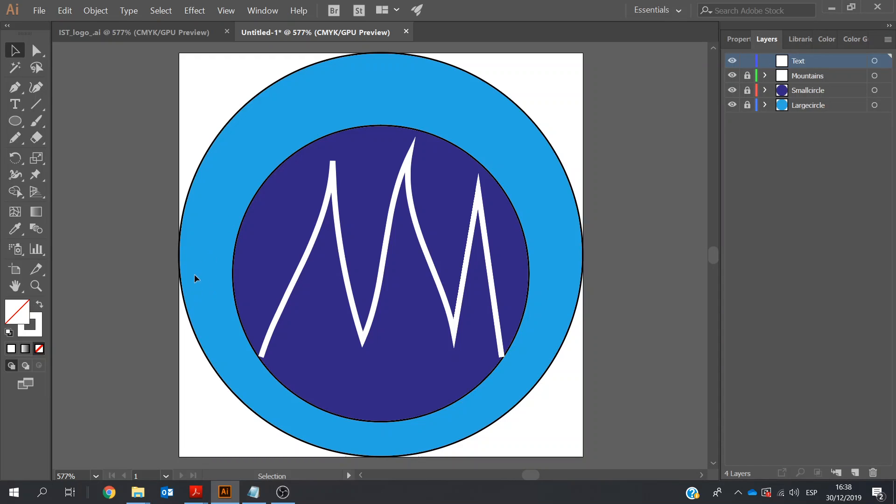
Draw an open Pen path about 122 x 62 px that arcs over the upper half of the small circle within the light blue ring
{"action": "left_click", "coordinate": [18, 89]}
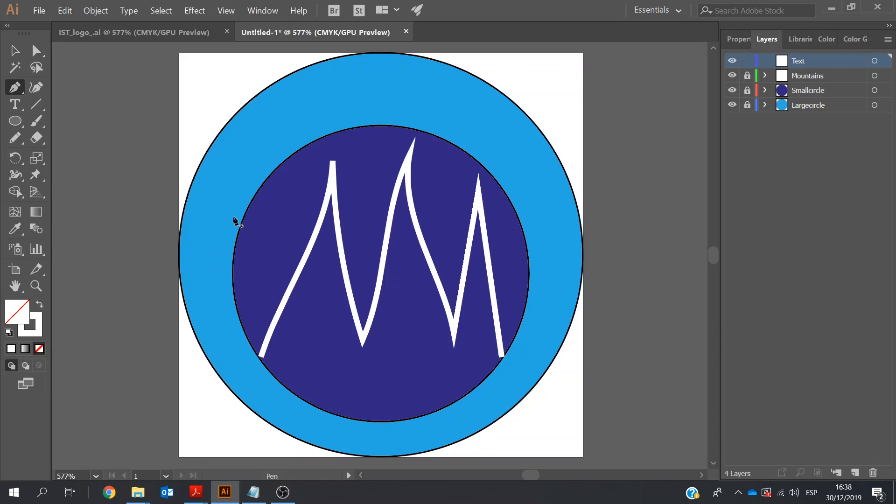
{"action": "left_click", "coordinate": [218, 273]}
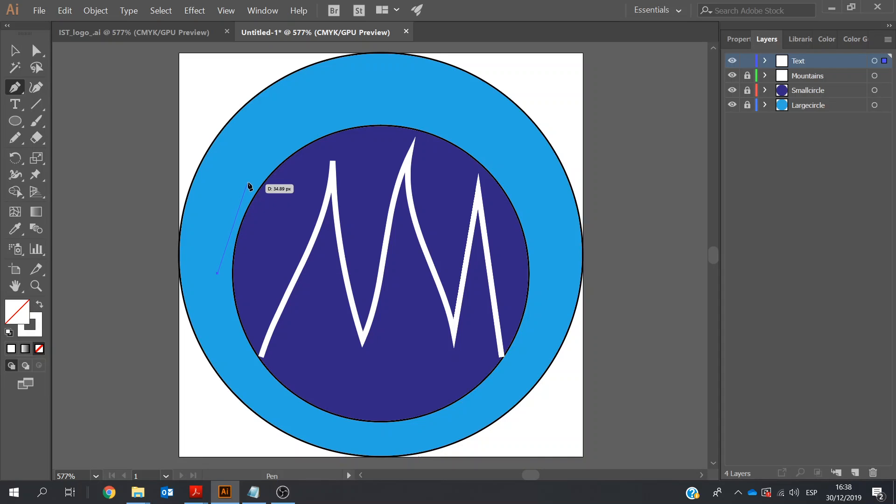
{"action": "left_click", "coordinate": [258, 161]}
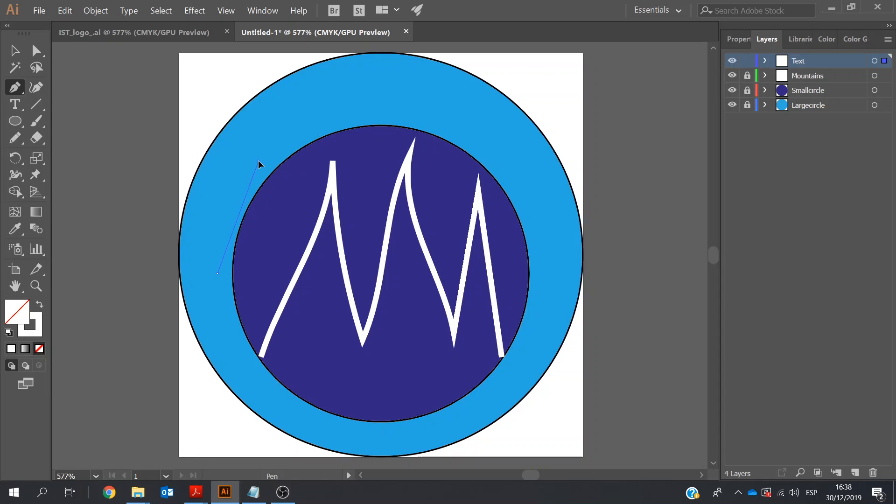
{"action": "left_click", "coordinate": [311, 125]}
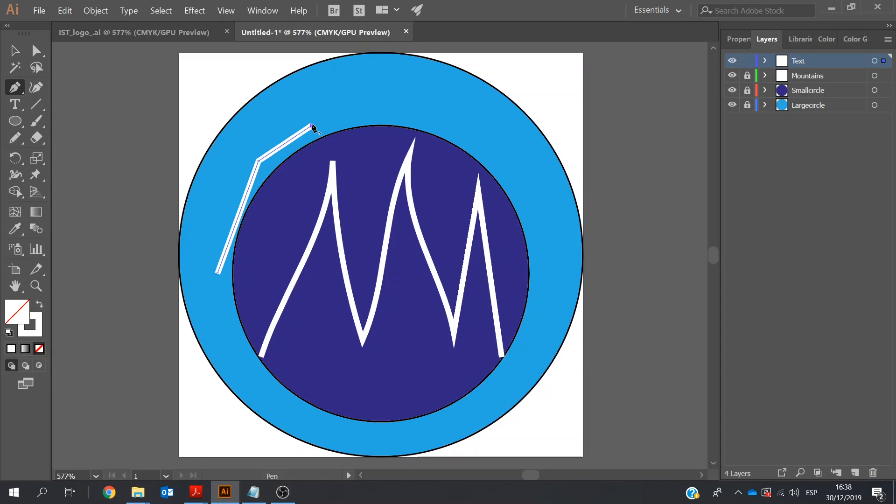
{"action": "left_click", "coordinate": [363, 107]}
{"action": "left_click", "coordinate": [420, 107]}
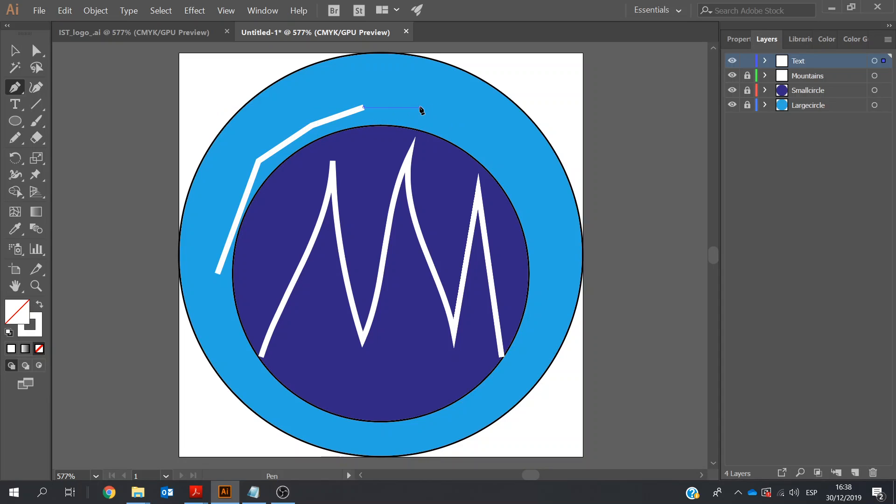
{"action": "left_click", "coordinate": [462, 125]}
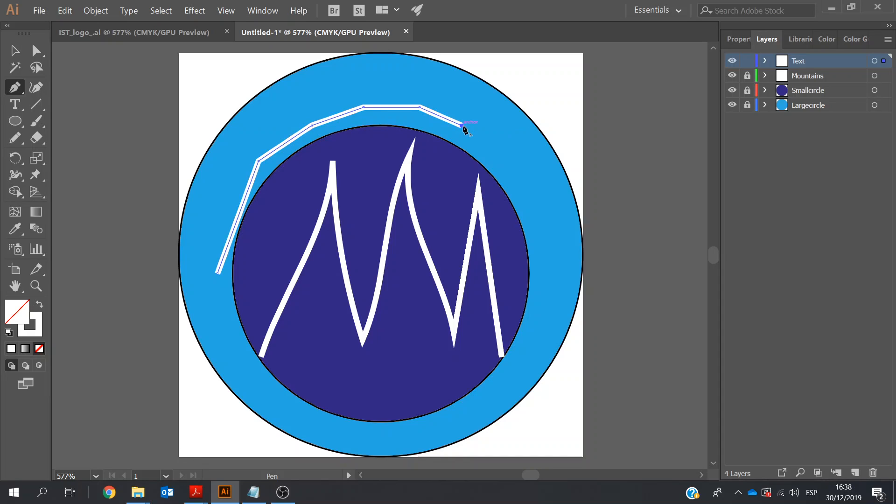
{"action": "left_click", "coordinate": [501, 154]}
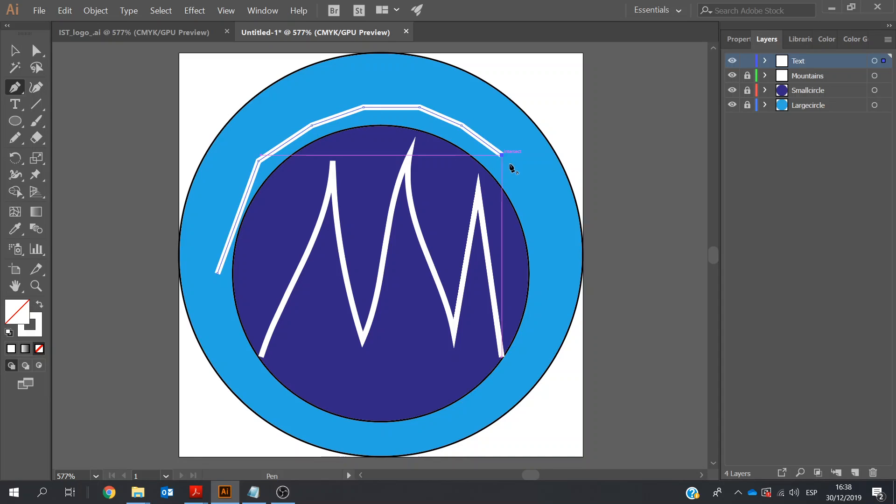
{"action": "left_click", "coordinate": [531, 202]}
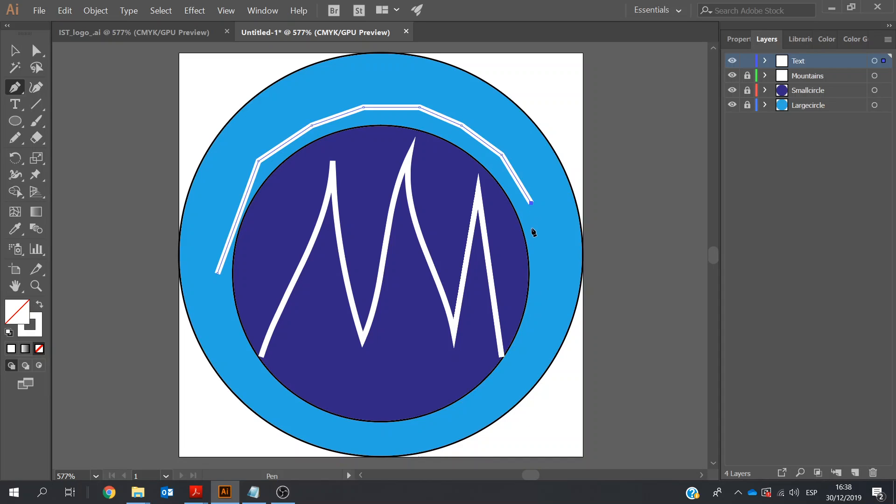
{"action": "left_click", "coordinate": [542, 244]}
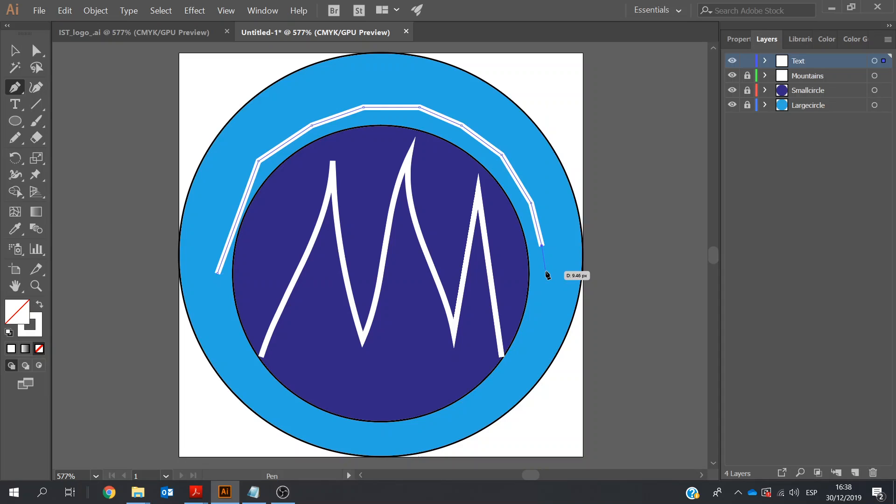
{"action": "left_click", "coordinate": [545, 270]}
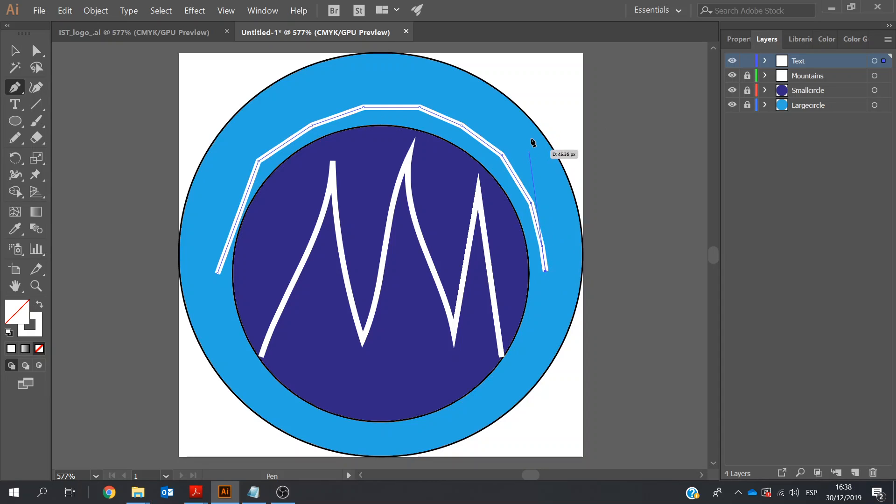
{"action": "left_click", "coordinate": [12, 50]}
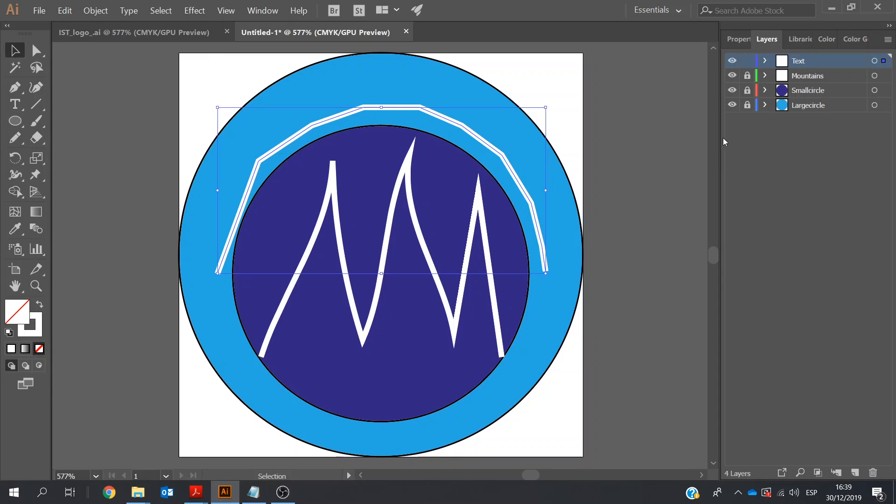
Set the arched path's stroke to None
{"action": "left_click", "coordinate": [738, 38]}
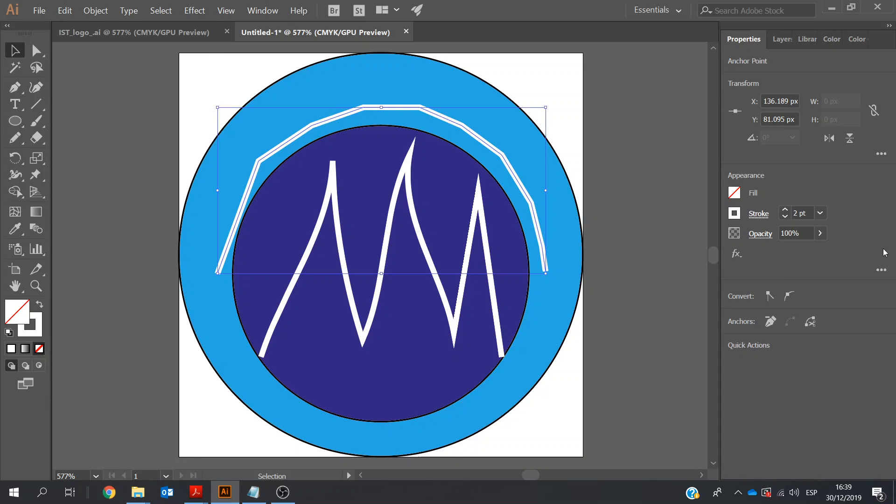
{"action": "left_click", "coordinate": [820, 214]}
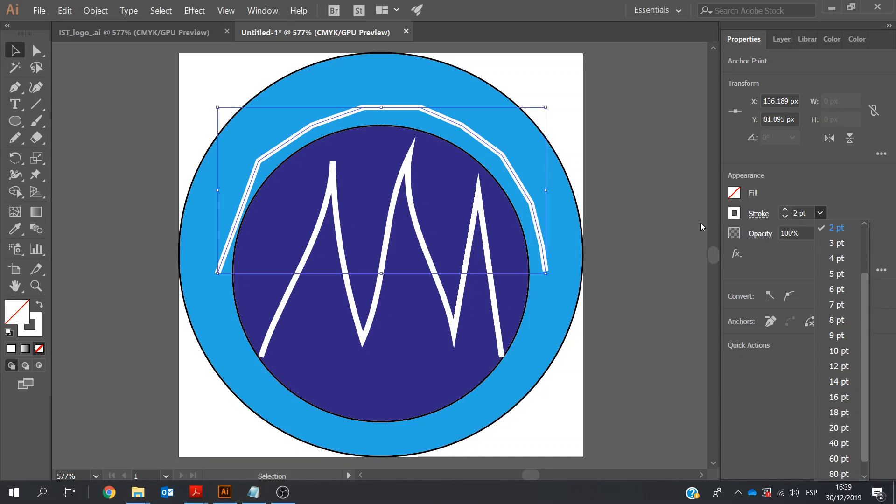
{"action": "left_click", "coordinate": [759, 216]}
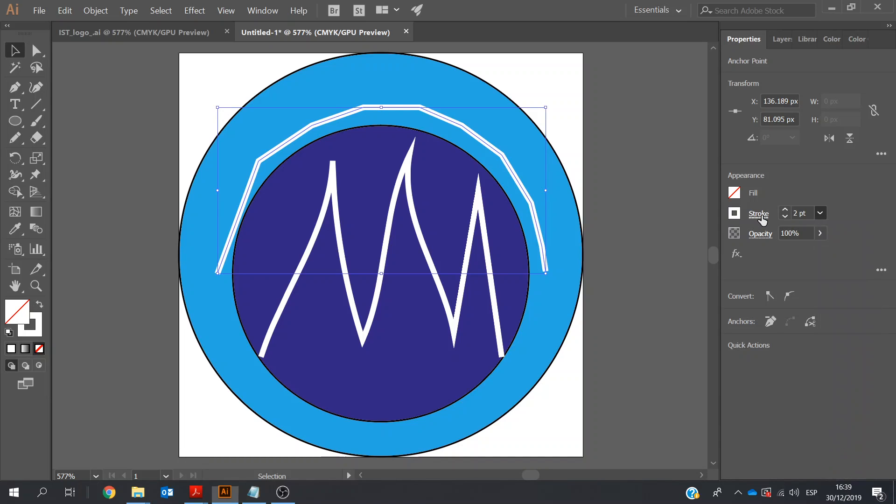
{"action": "left_click", "coordinate": [732, 214]}
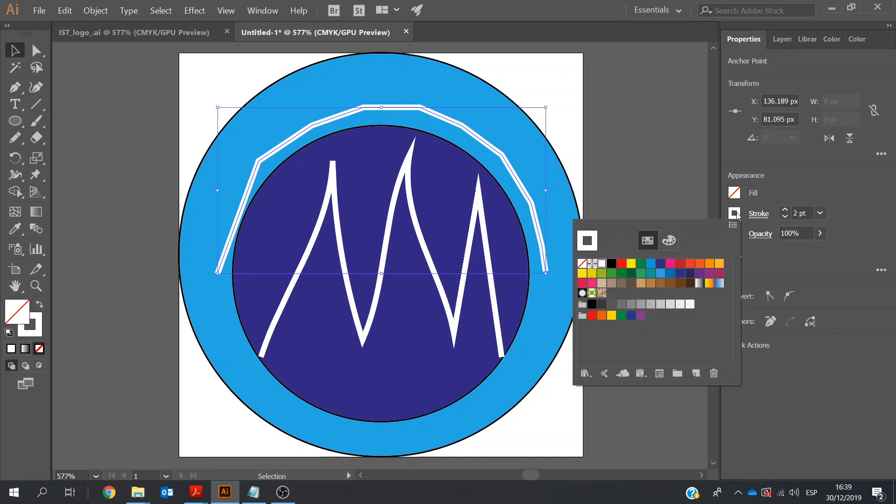
{"action": "left_click", "coordinate": [582, 265]}
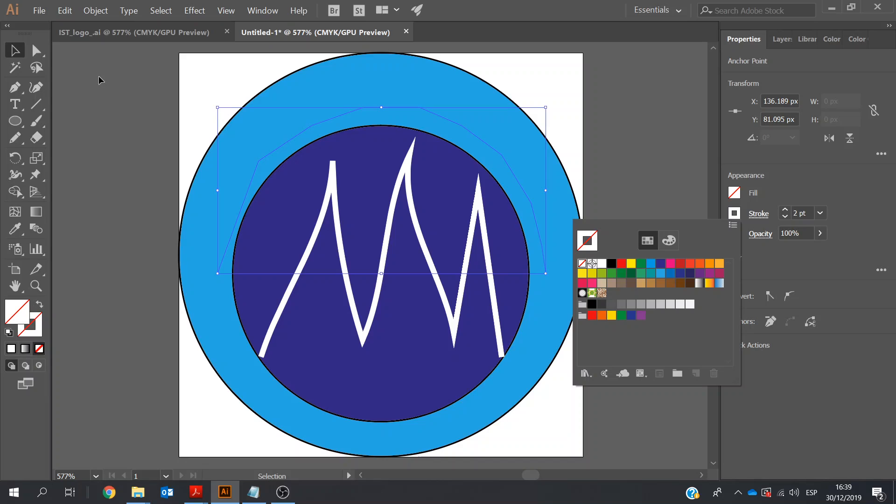
Use the Type on a Path tool to put the text "International Ski Tours" along the arched path
{"action": "left_click", "coordinate": [17, 110]}
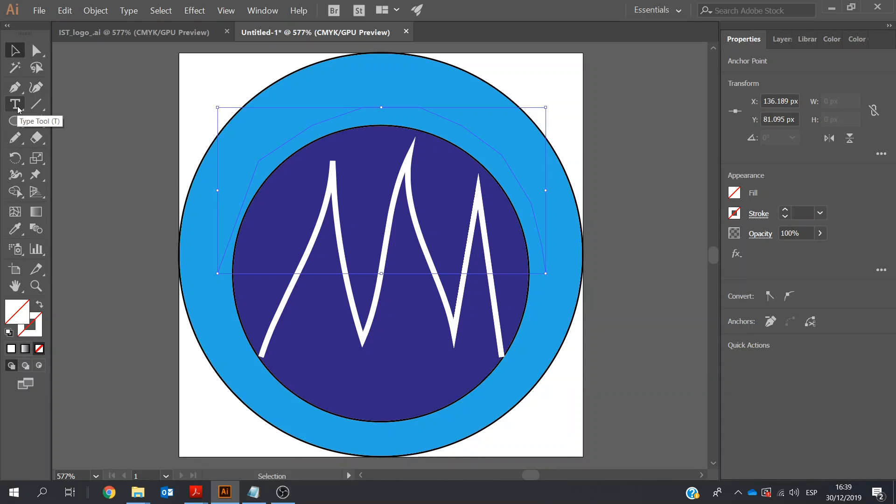
{"action": "left_click", "coordinate": [24, 109]}
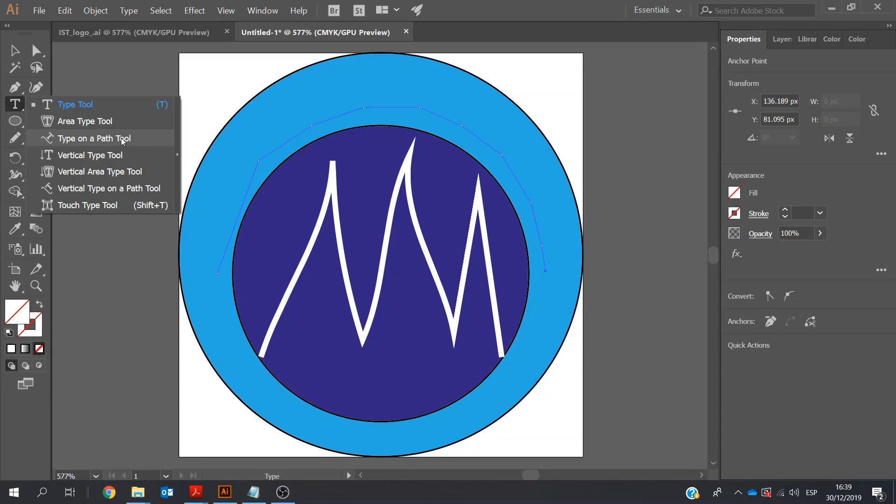
{"action": "left_click", "coordinate": [113, 139]}
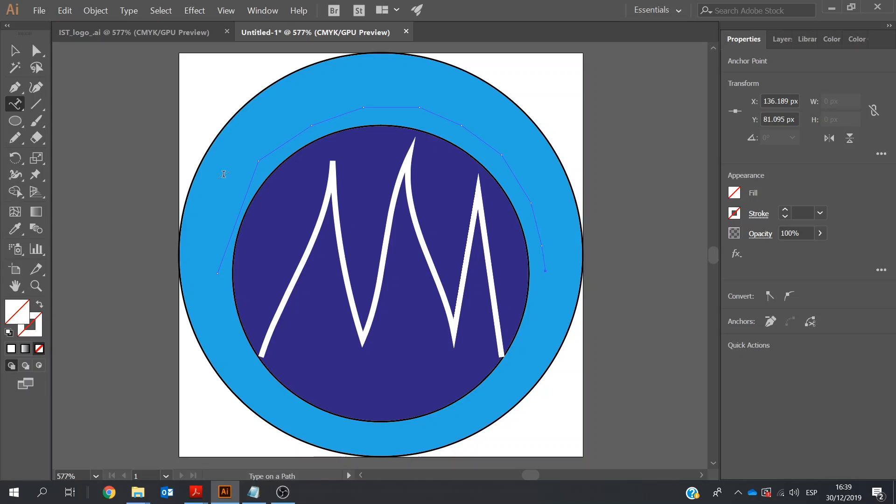
{"action": "left_click", "coordinate": [224, 251]}
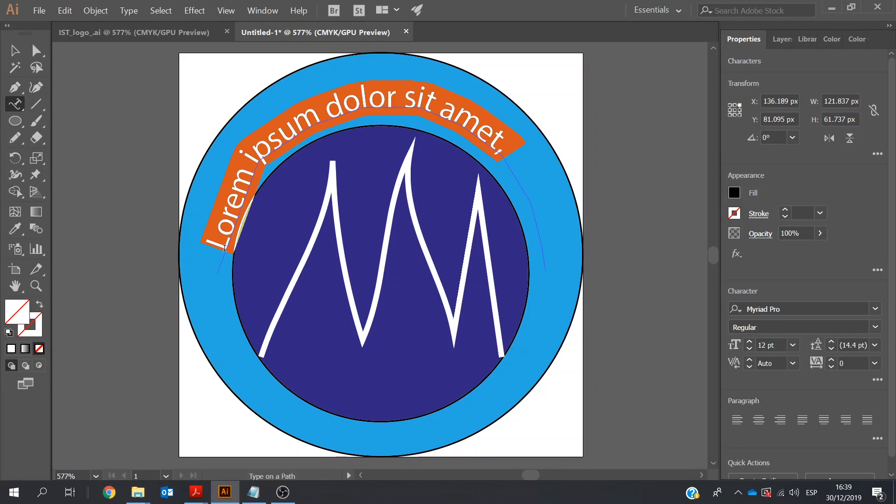
{"action": "key", "text": "ctrl"}
{"action": "type", "text": "International Ski Tours"}
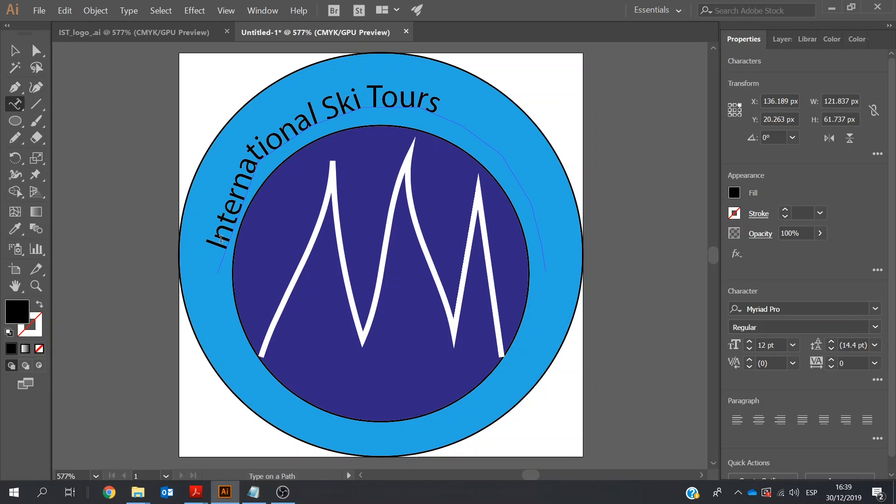
{"action": "left_click", "coordinate": [734, 193]}
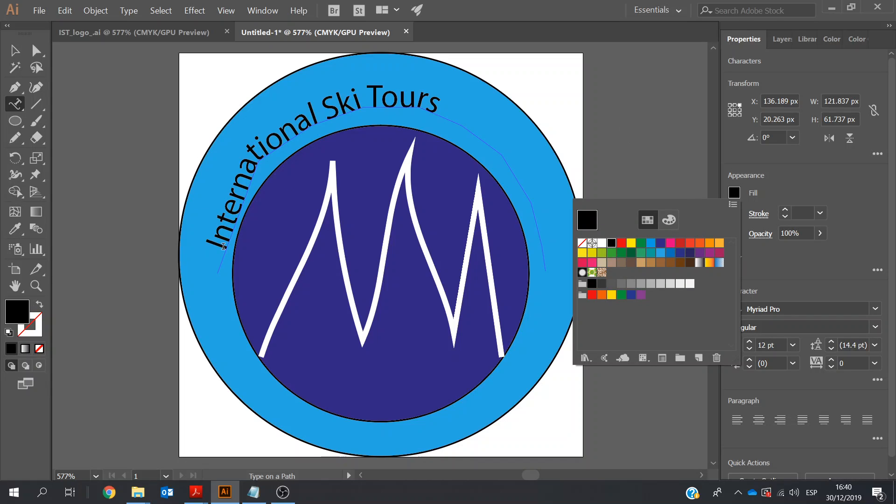
{"action": "key", "text": "Escape"}
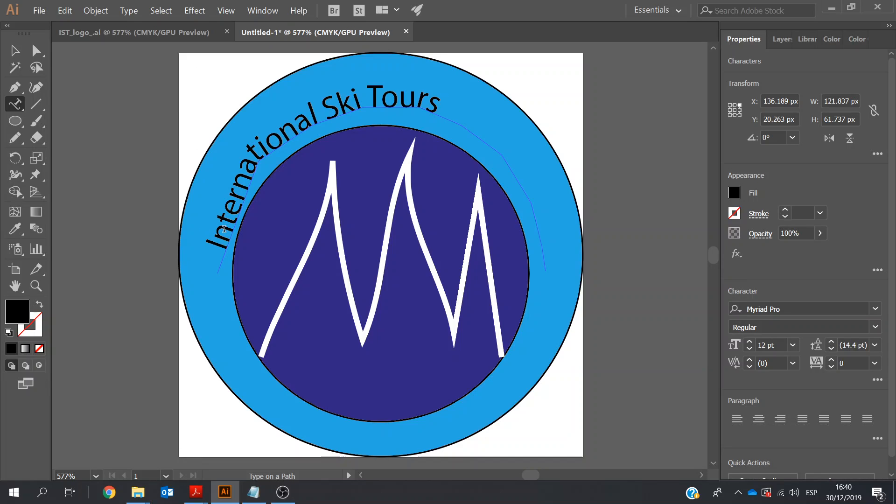
{"action": "left_click", "coordinate": [223, 231]}
{"action": "left_click", "coordinate": [219, 240]}
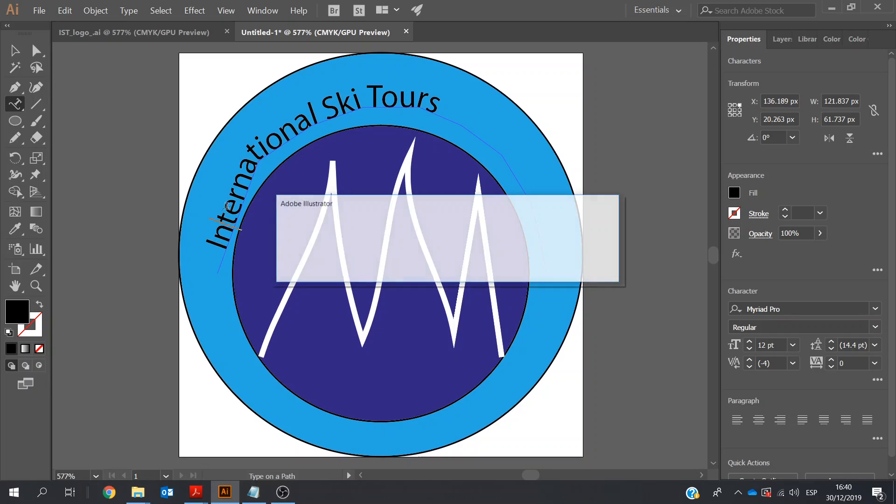
{"action": "left_click", "coordinate": [581, 264]}
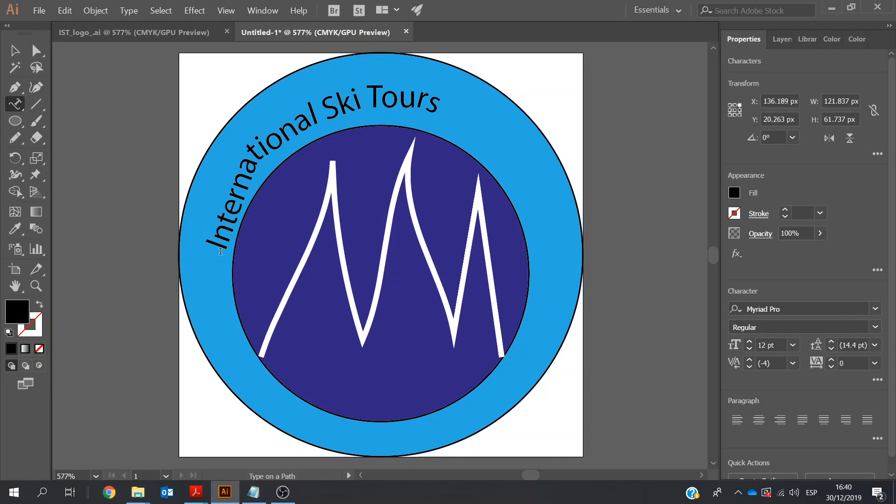
Select the whole company name on the arched path and set its fill to White
{"action": "left_click_drag", "start_coordinate": [218, 246], "coordinate": [442, 85]}
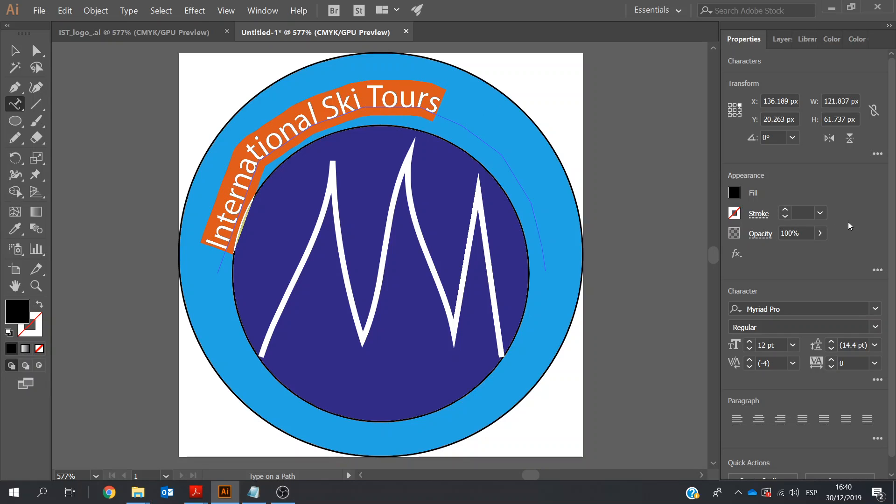
{"action": "left_click", "coordinate": [739, 194]}
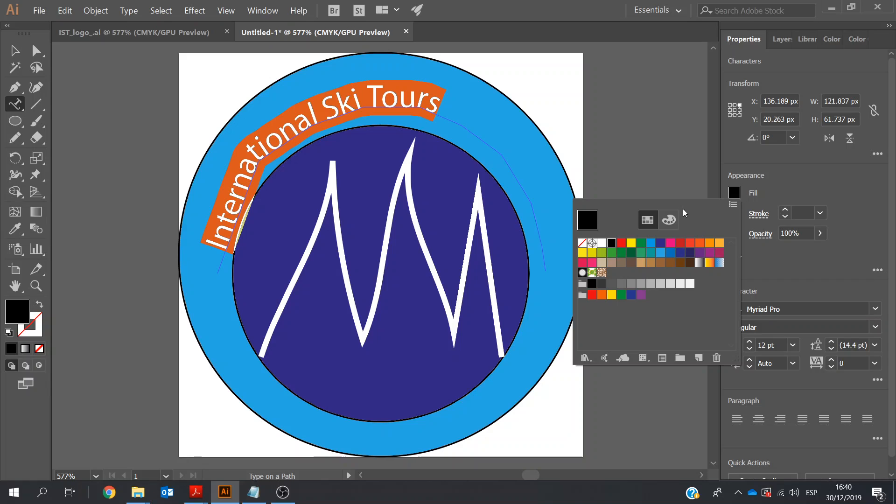
{"action": "left_click", "coordinate": [602, 244]}
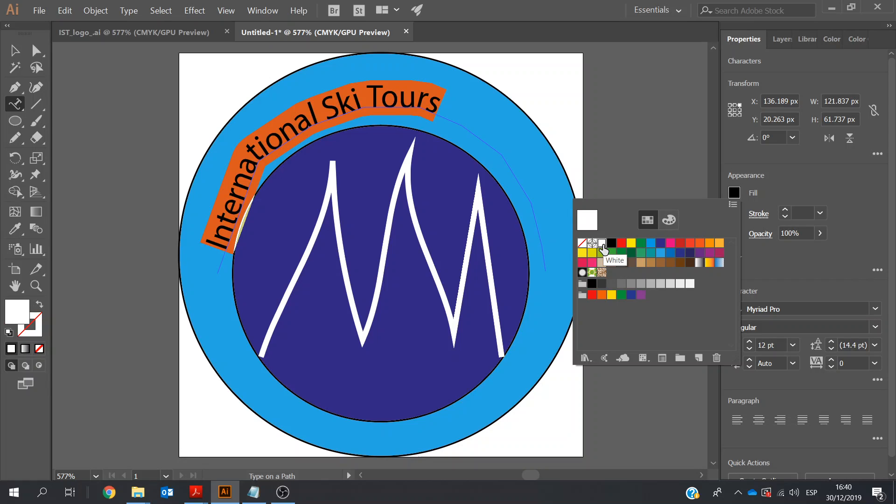
Give the company name text a black outline with a stroke weight of 0.25 pt
{"action": "left_click", "coordinate": [735, 214]}
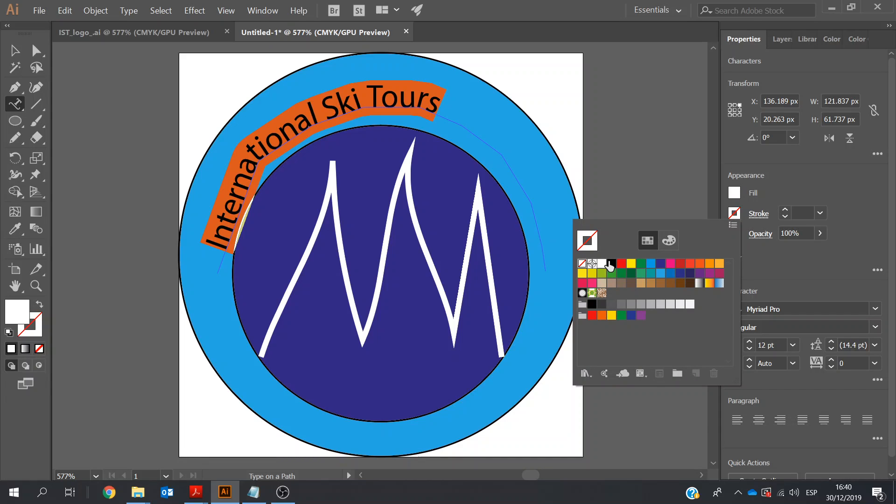
{"action": "left_click", "coordinate": [610, 264]}
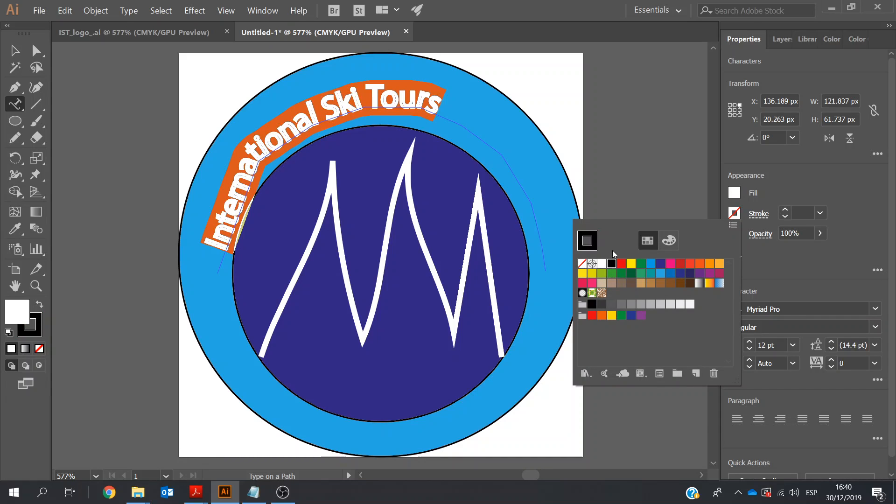
{"action": "left_click", "coordinate": [819, 213]}
{"action": "left_click_drag", "start_coordinate": [864, 274], "coordinate": [864, 230]}
{"action": "left_click", "coordinate": [834, 225]}
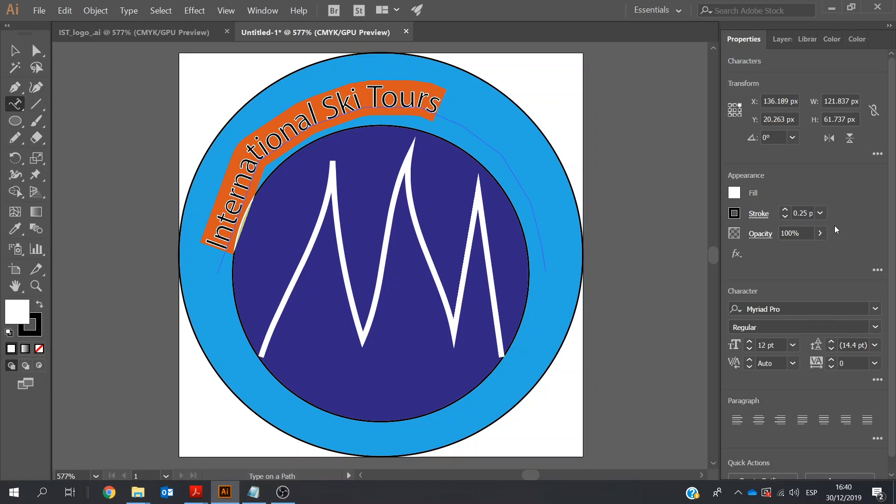
Set the company name's font size to 18 pt and its tracking to 25
{"action": "left_click", "coordinate": [794, 345]}
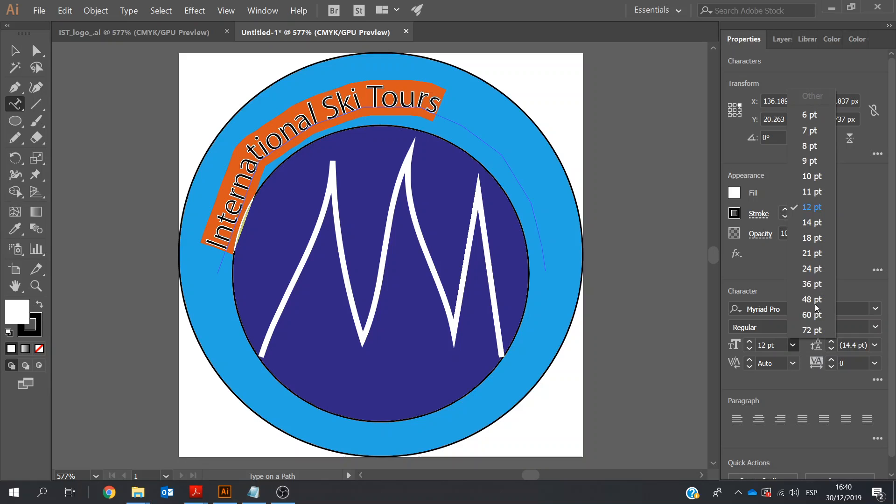
{"action": "left_click", "coordinate": [820, 240]}
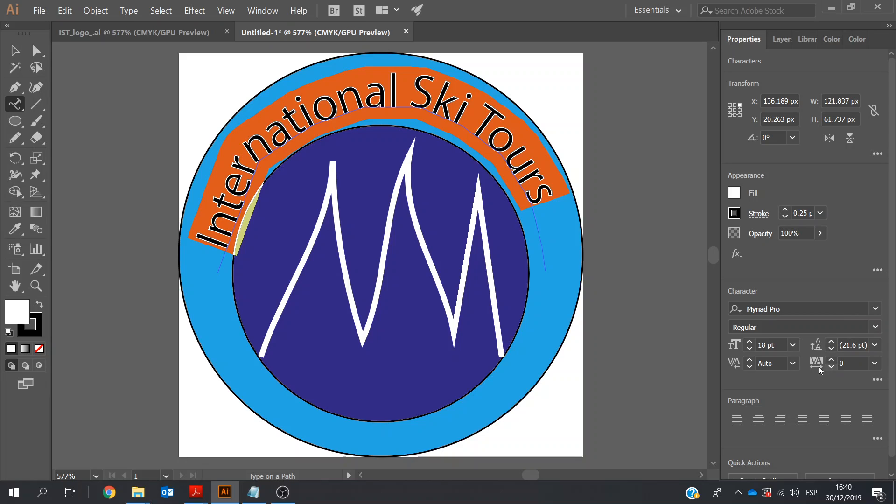
{"action": "left_click", "coordinate": [875, 364]}
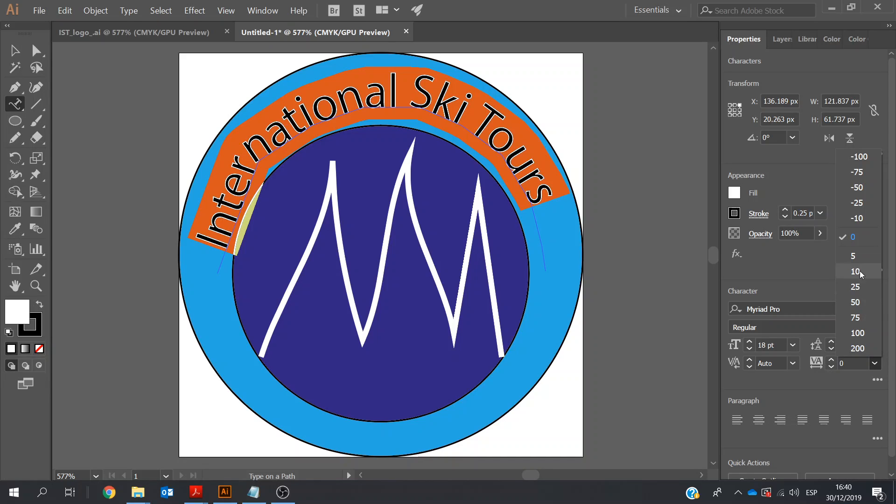
{"action": "left_click", "coordinate": [856, 271]}
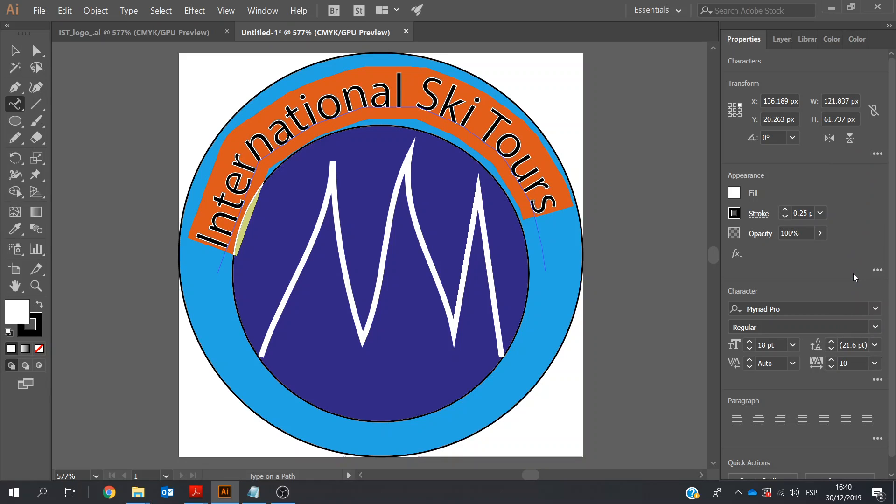
{"action": "left_click", "coordinate": [874, 363]}
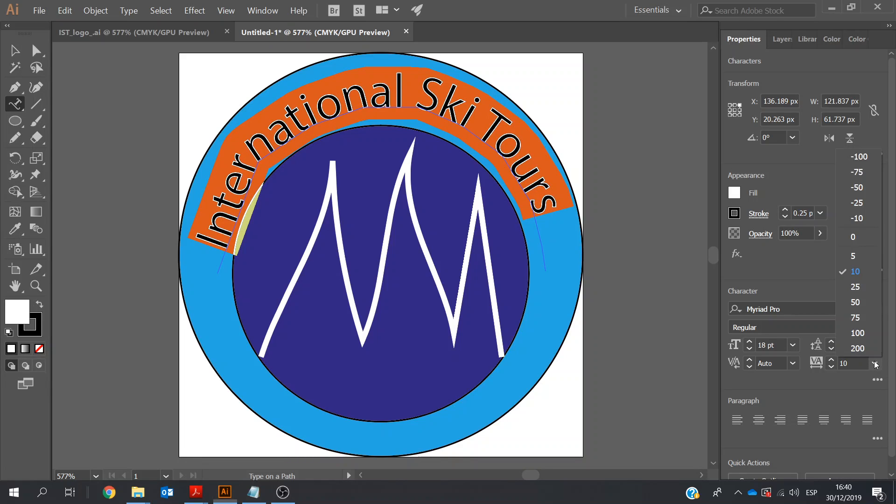
{"action": "left_click", "coordinate": [863, 287]}
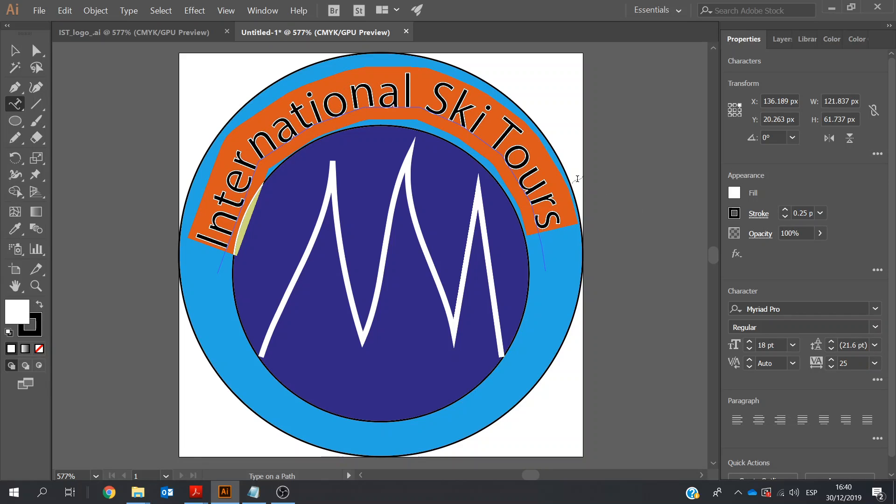
Insert a space before the "I" of International to shift the name along the arc, and deselect the text
{"action": "left_click", "coordinate": [215, 251]}
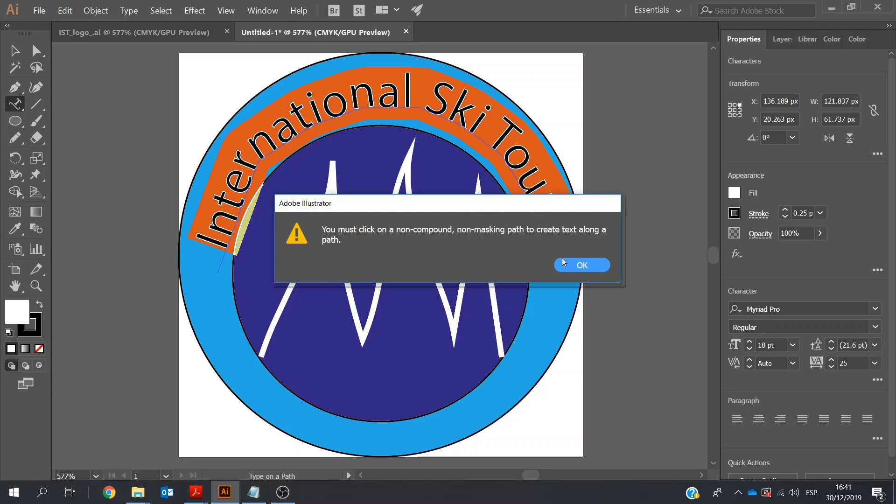
{"action": "left_click", "coordinate": [578, 264]}
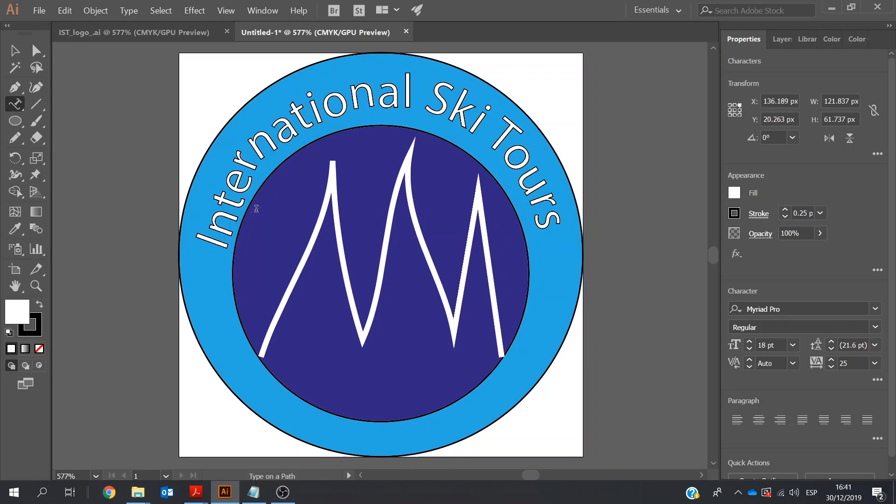
{"action": "left_click", "coordinate": [217, 244]}
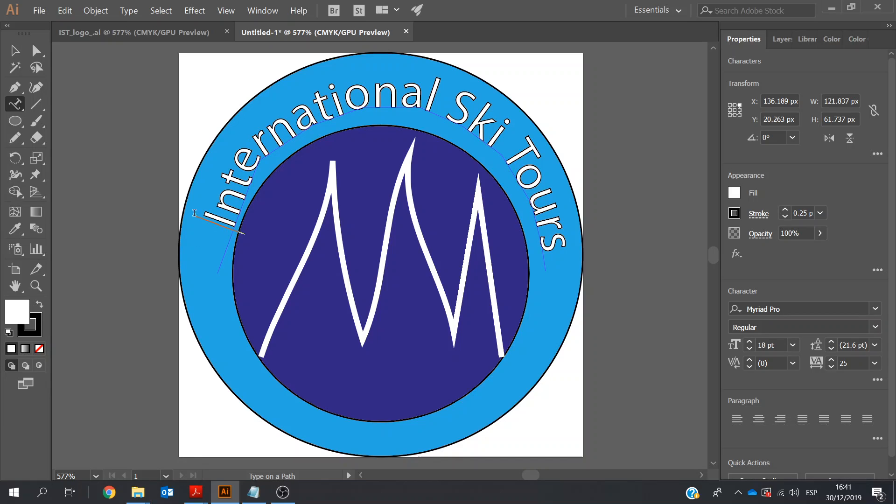
{"action": "left_click", "coordinate": [13, 52]}
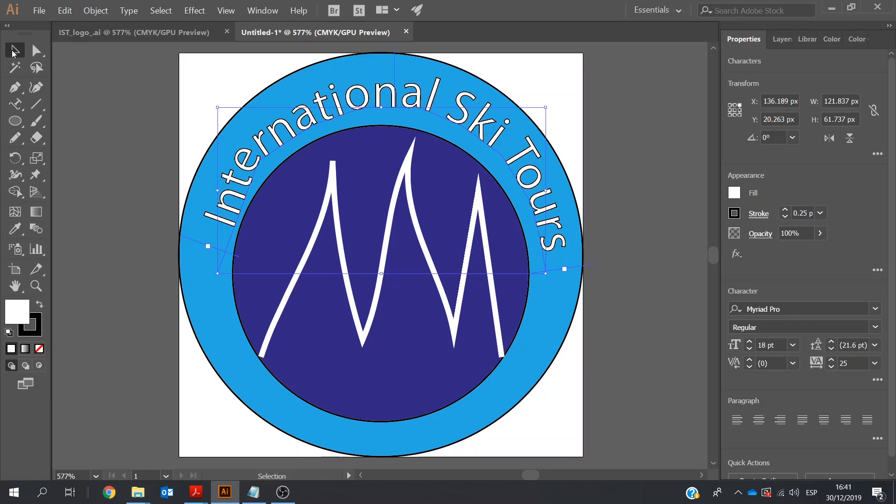
{"action": "left_click", "coordinate": [119, 91]}
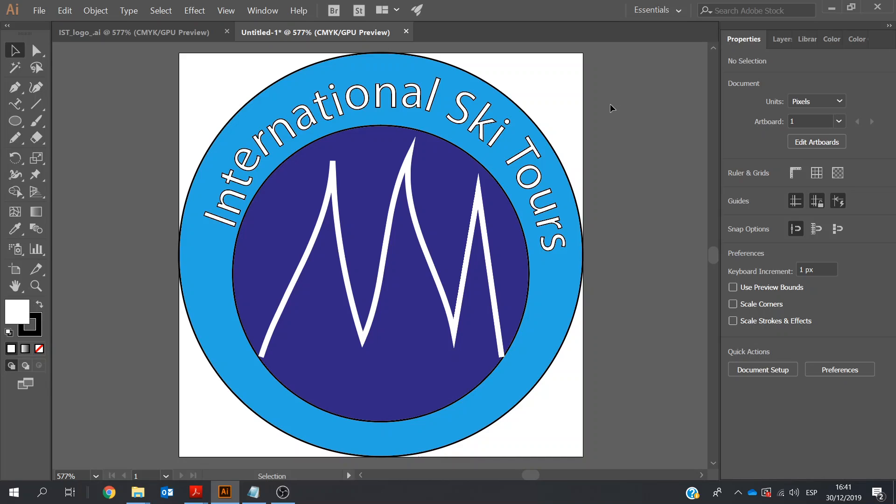
{"action": "left_click", "coordinate": [782, 40]}
{"action": "left_click", "coordinate": [747, 63]}
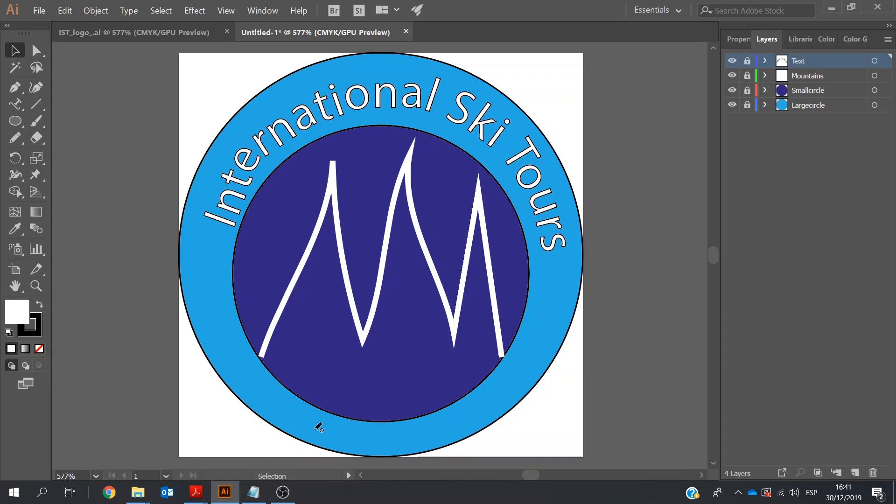
{"action": "mouse_move", "coordinate": [198, 496]}
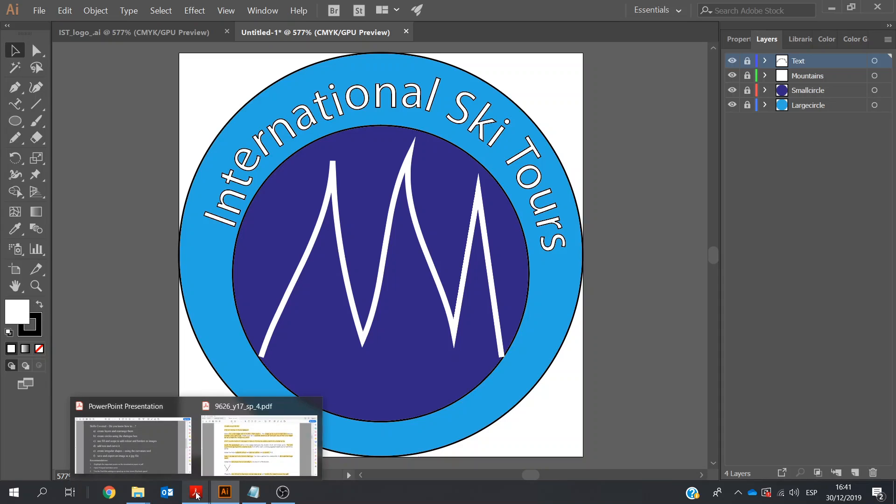
{"action": "left_click", "coordinate": [746, 61]}
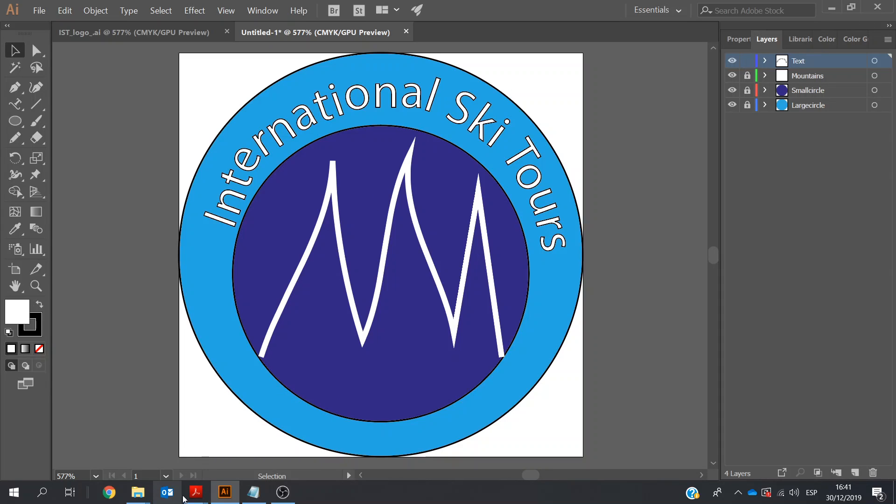
Check the logo text requirements in the 9626_y17_sp_4.pdf brief in Acrobat Reader and return to Illustrator
{"action": "mouse_move", "coordinate": [202, 498]}
{"action": "left_click", "coordinate": [242, 443]}
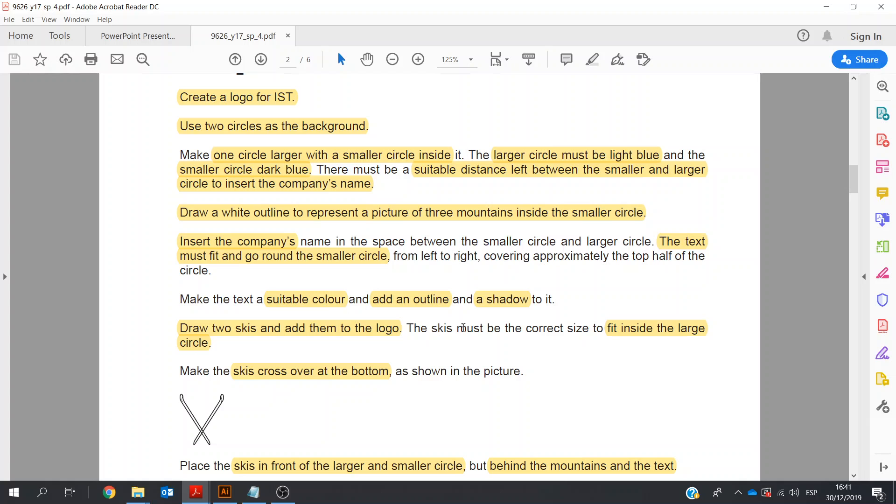
{"action": "left_click", "coordinate": [225, 492]}
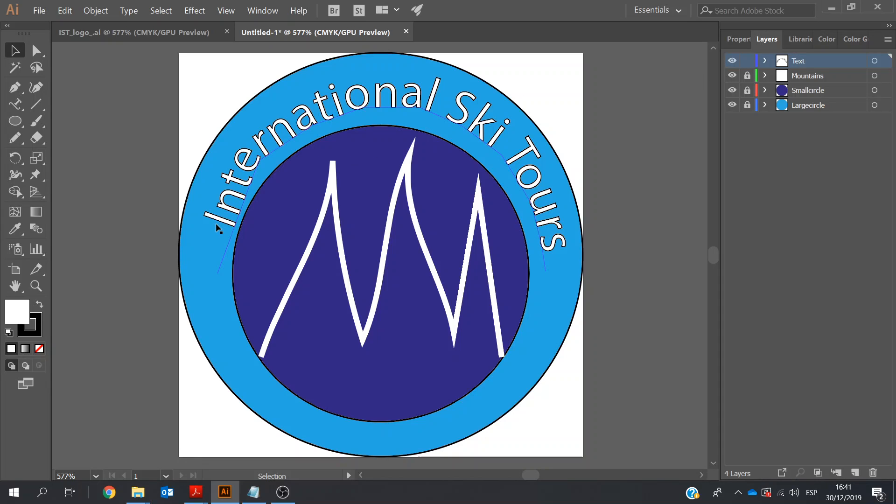
Try moving the curved company name up from its place in the ring, and undo the move
{"action": "left_click_drag", "start_coordinate": [216, 223], "coordinate": [235, 156]}
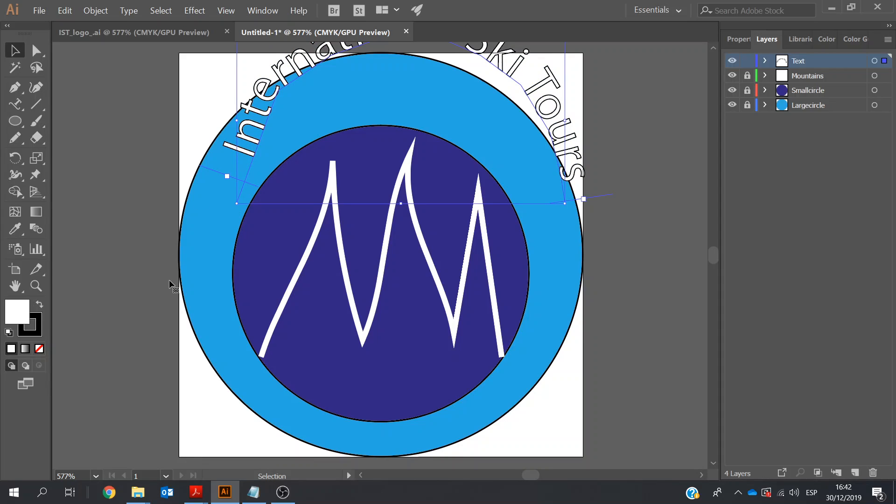
{"action": "key", "text": "ctrl+z"}
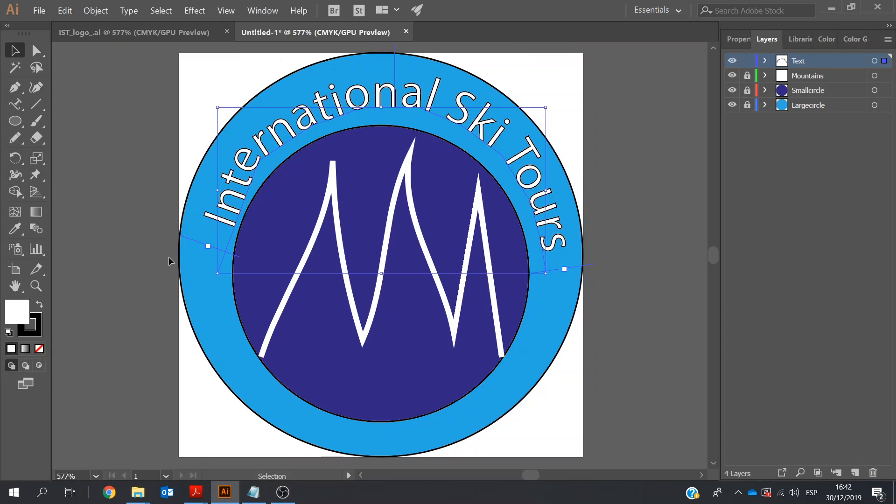
{"action": "left_click", "coordinate": [17, 103]}
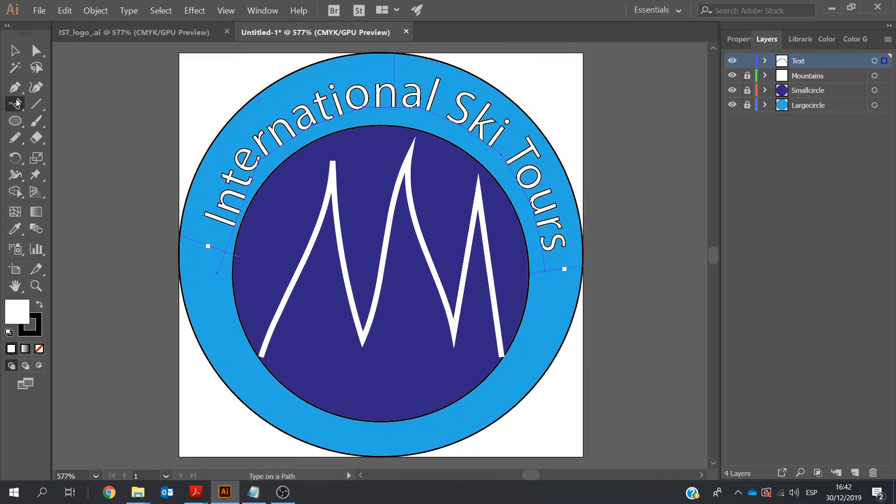
{"action": "left_click_drag", "start_coordinate": [212, 240], "coordinate": [567, 247]}
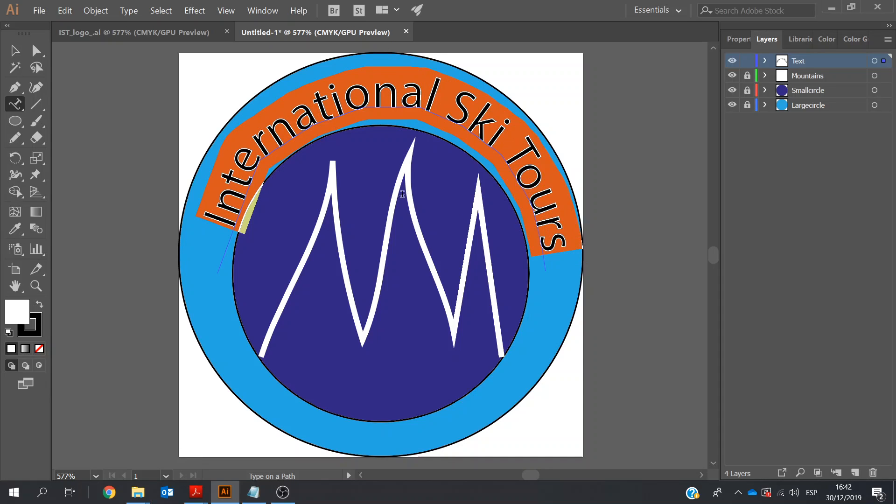
{"action": "left_click", "coordinate": [195, 11]}
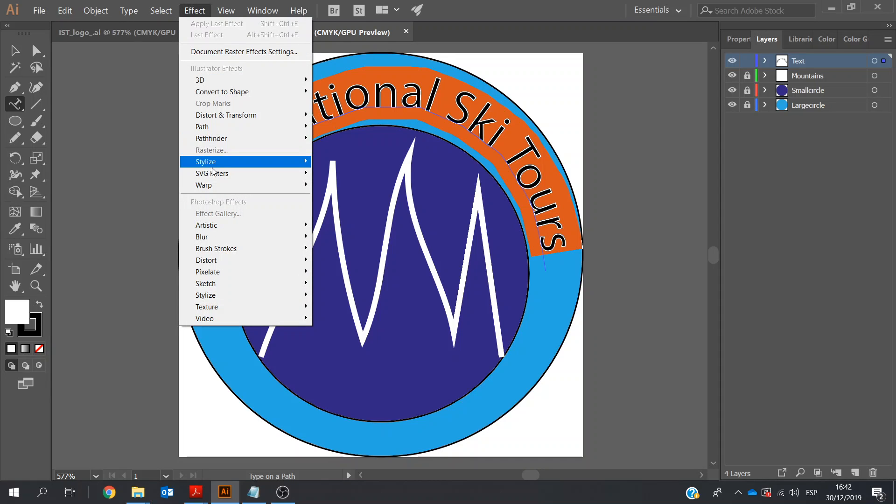
{"action": "mouse_move", "coordinate": [220, 164]}
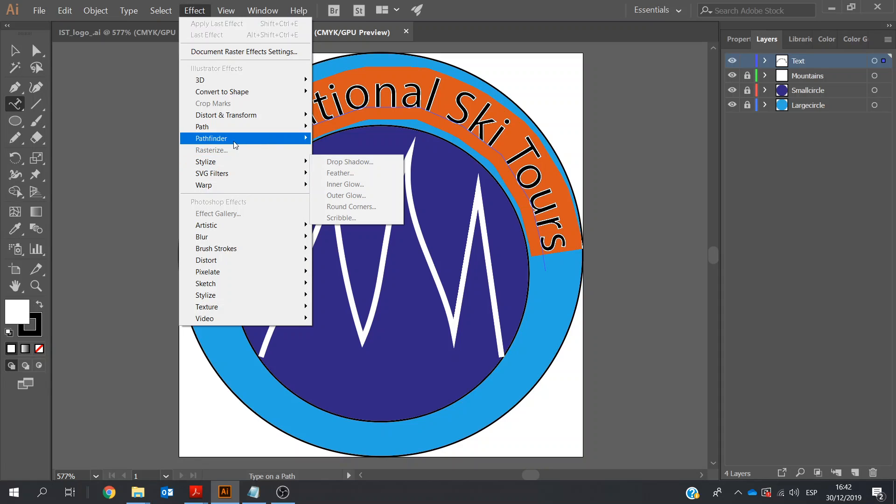
{"action": "left_click", "coordinate": [92, 109]}
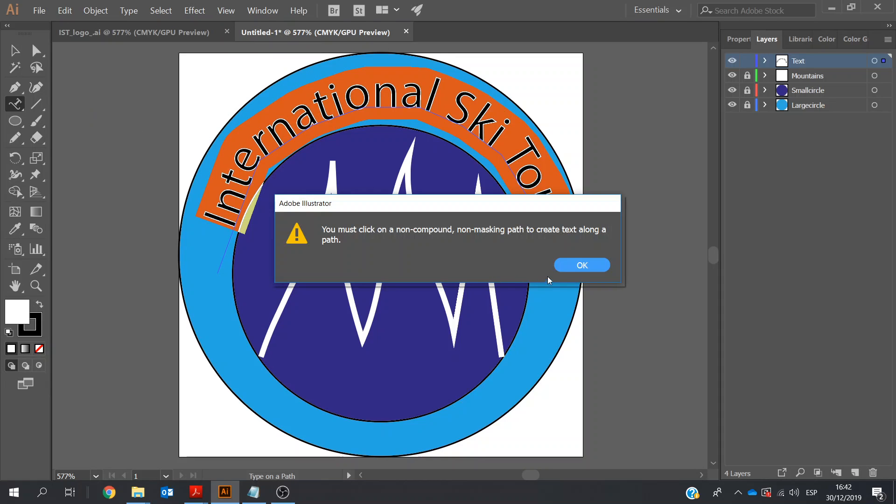
{"action": "left_click", "coordinate": [568, 265]}
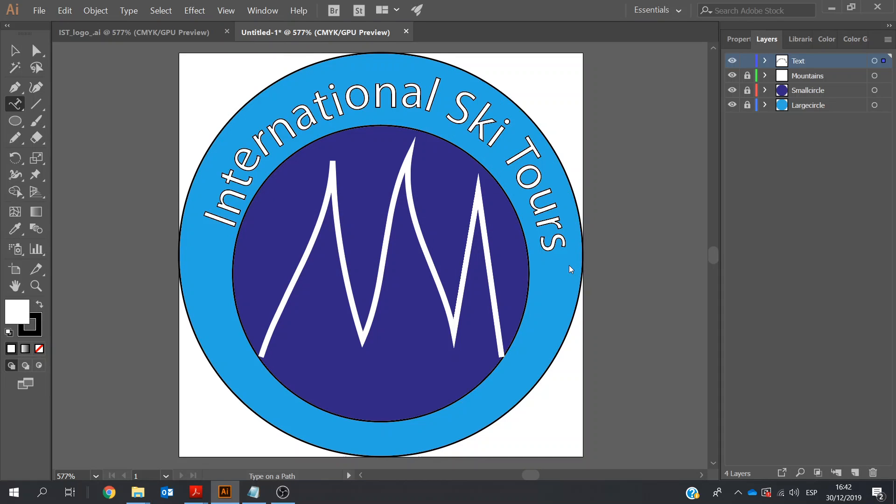
{"action": "left_click", "coordinate": [569, 265]}
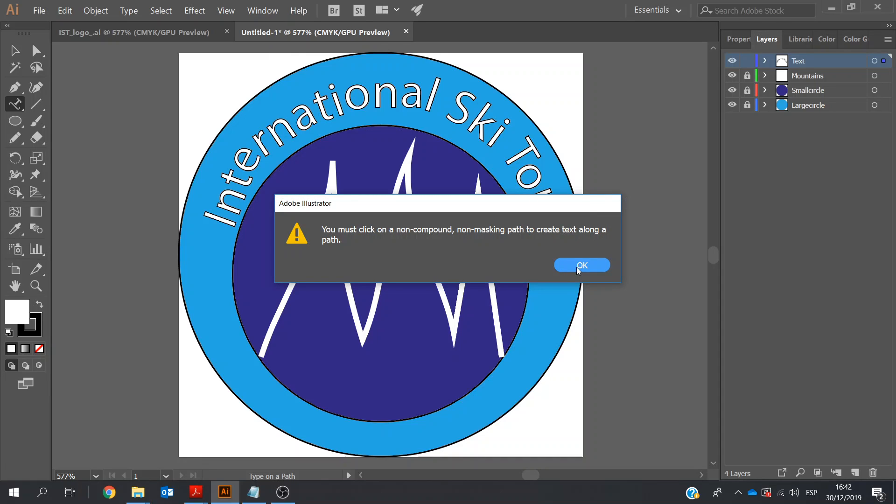
{"action": "left_click", "coordinate": [576, 266]}
{"action": "left_click", "coordinate": [96, 77], "text": "ctrl"}
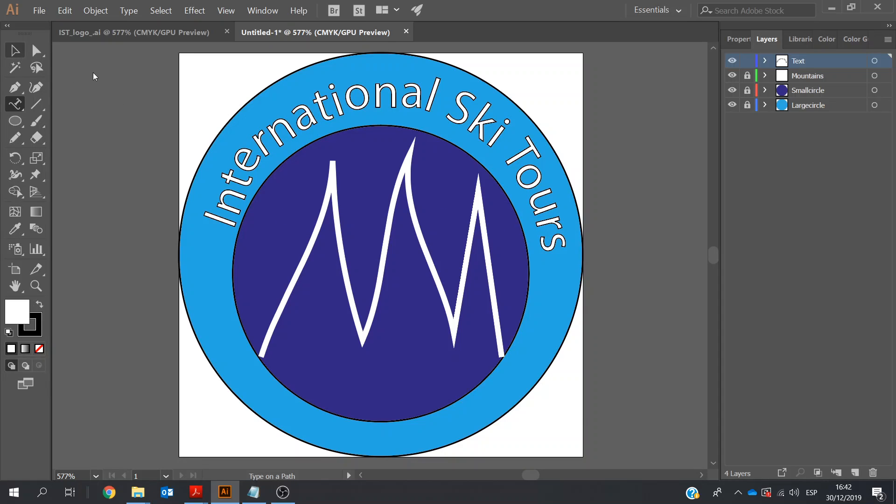
Start a Drop Shadow effect on the curved company name with its preview turned on
{"action": "left_click", "coordinate": [11, 54]}
{"action": "left_click", "coordinate": [264, 151]}
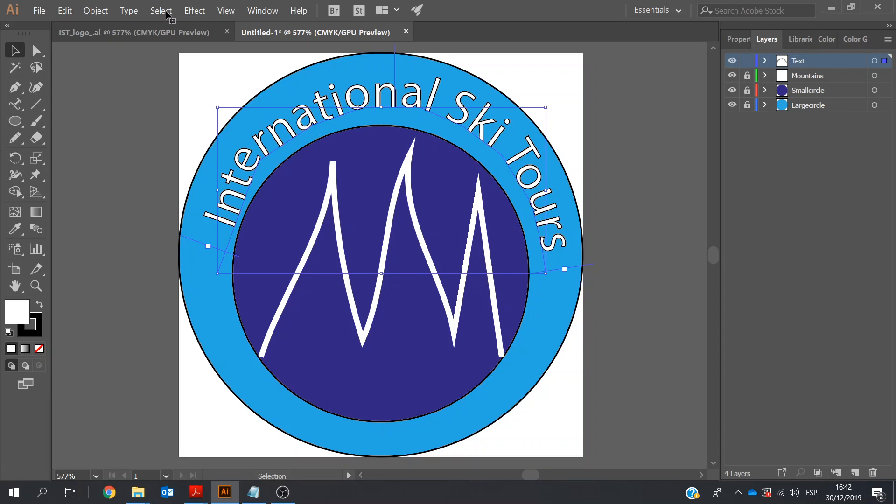
{"action": "left_click", "coordinate": [193, 11]}
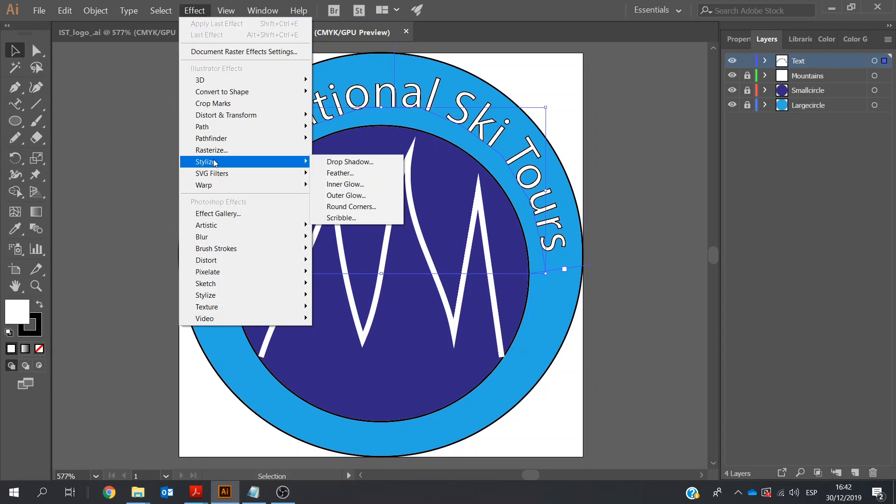
{"action": "left_click", "coordinate": [342, 162]}
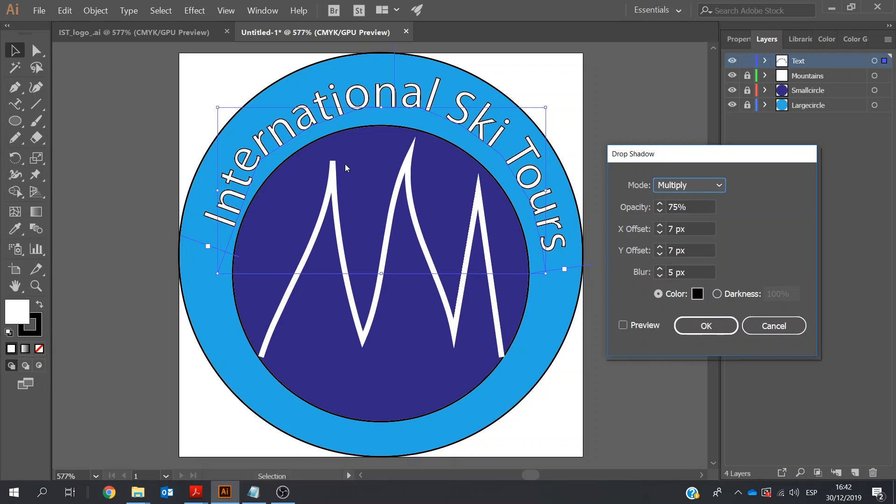
{"action": "left_click", "coordinate": [623, 325]}
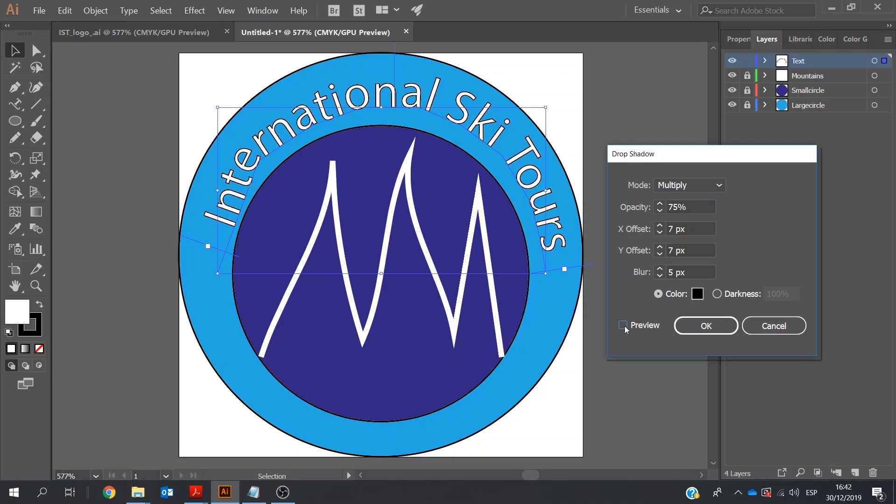
{"action": "left_click", "coordinate": [623, 325]}
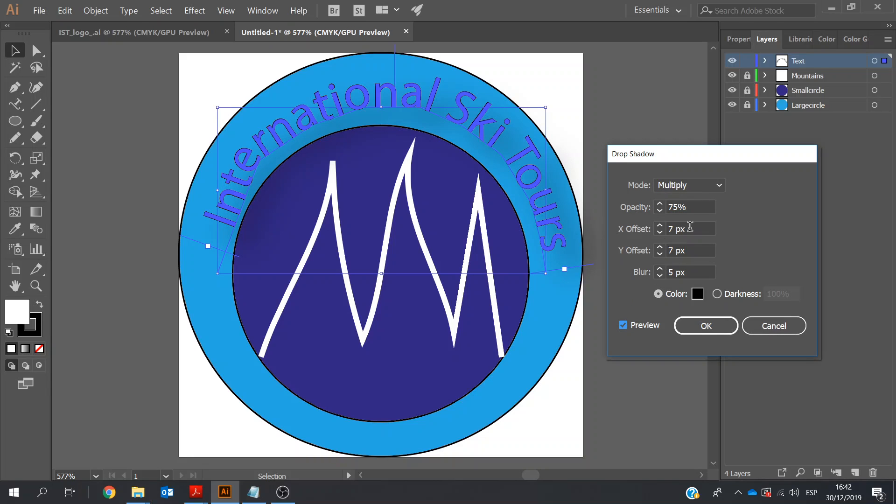
Set the shadow's X and Y offsets to 0 px and blur to 1 px, apply it, and deselect the text
{"action": "left_click_drag", "start_coordinate": [673, 230], "coordinate": [665, 232]}
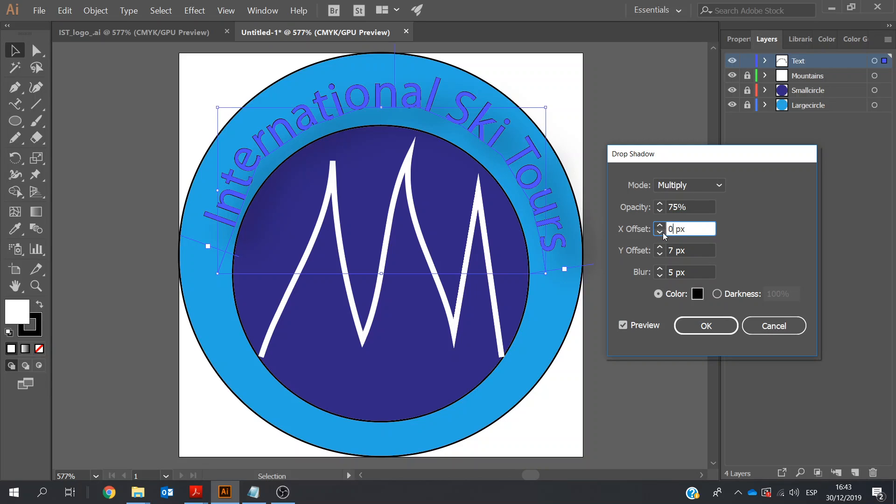
{"action": "left_click_drag", "start_coordinate": [673, 249], "coordinate": [667, 252]}
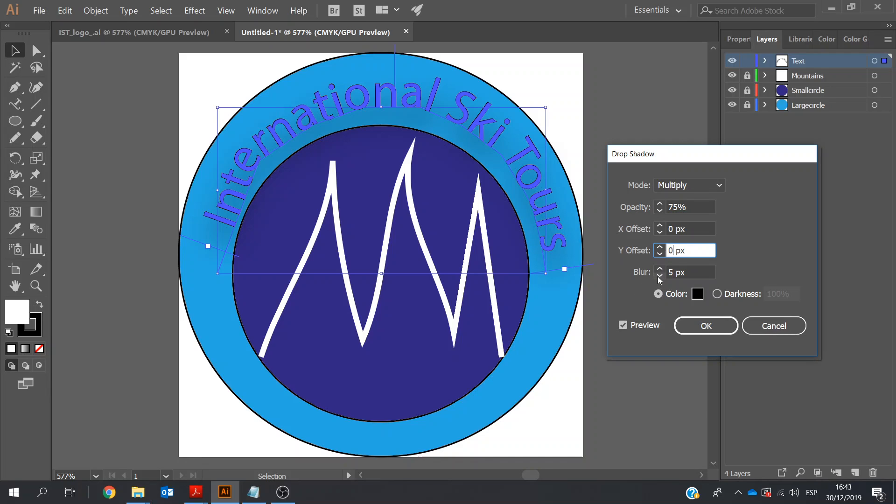
{"action": "key", "text": "Tab"}
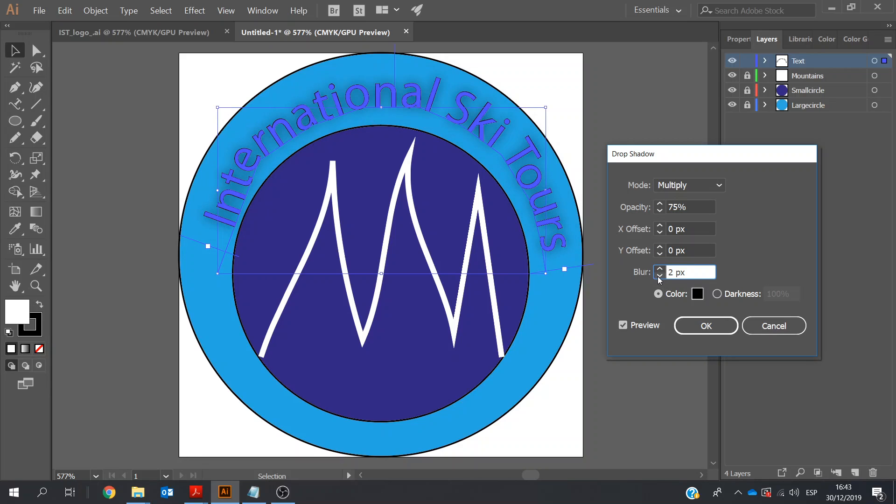
{"action": "left_click", "coordinate": [660, 275]}
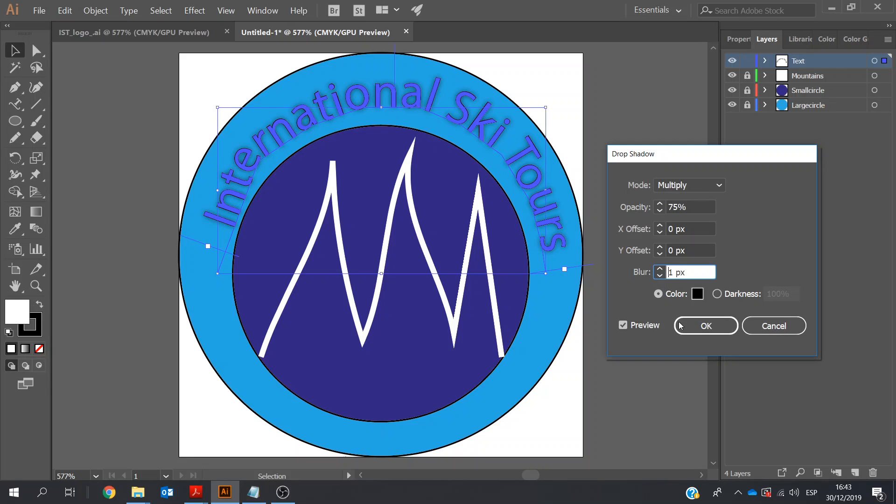
{"action": "left_click", "coordinate": [704, 330]}
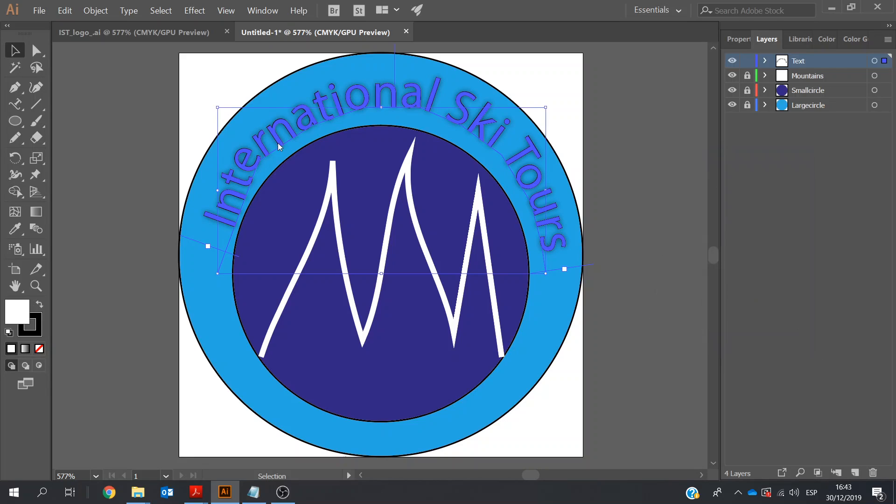
{"action": "left_click", "coordinate": [85, 55]}
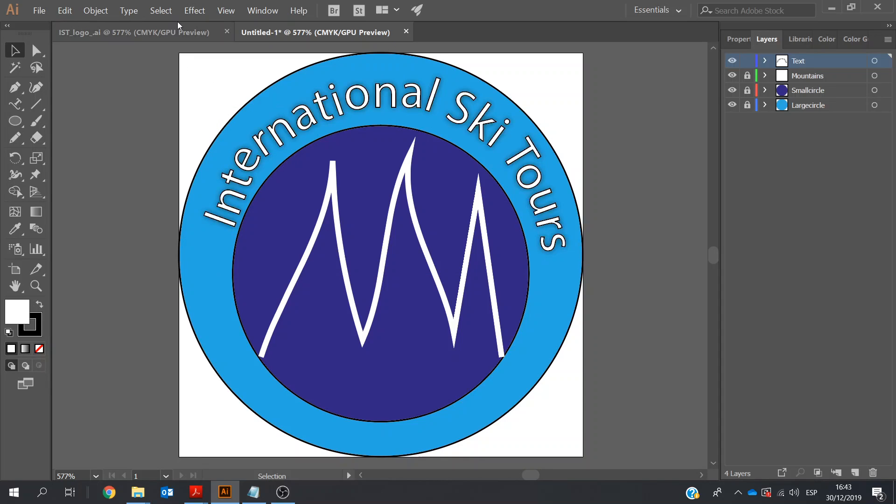
{"action": "left_click", "coordinate": [193, 11]}
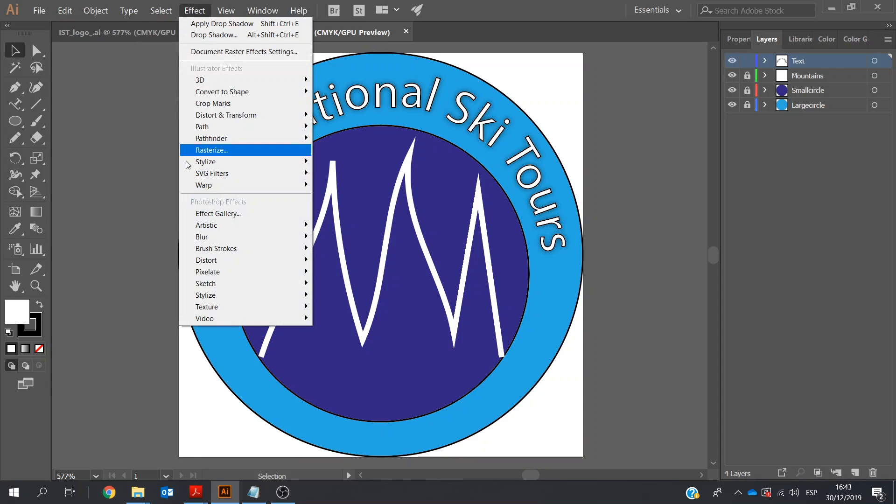
{"action": "mouse_move", "coordinate": [187, 165]}
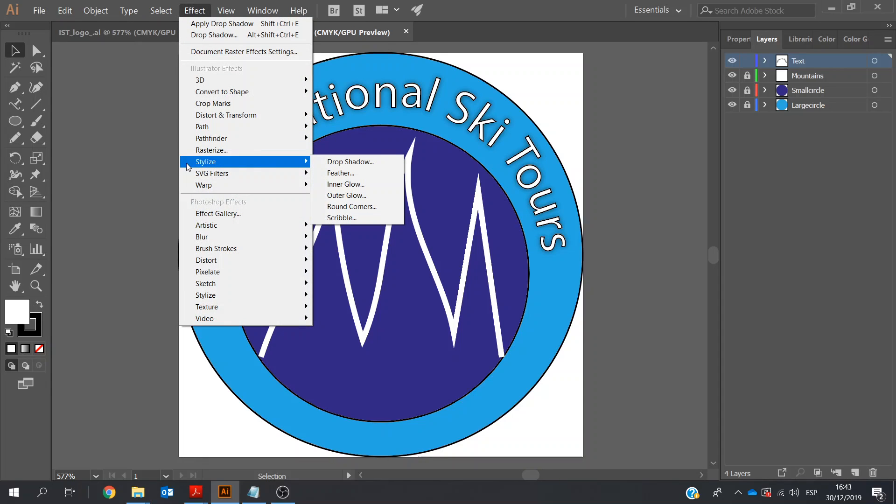
{"action": "left_click", "coordinate": [119, 121]}
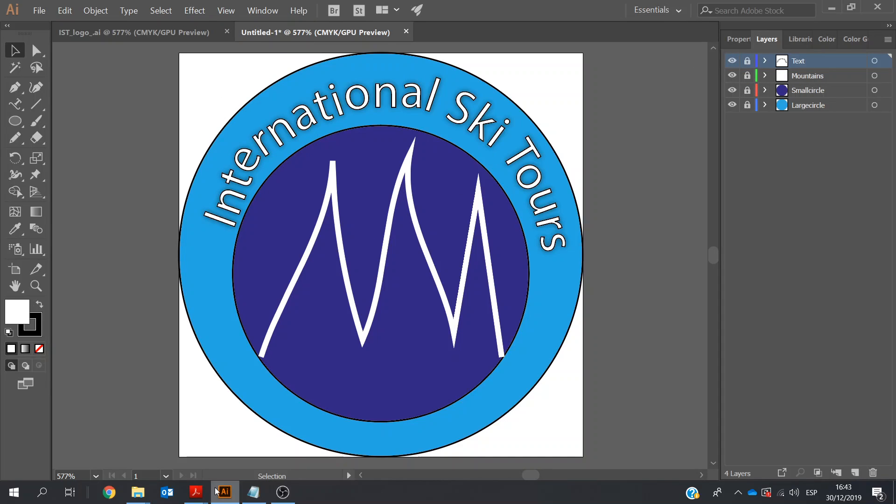
Check the skis and final image requirements in the 9626_y17_sp_4.pdf brief in Acrobat Reader and return to Illustrator
{"action": "left_click", "coordinate": [196, 497]}
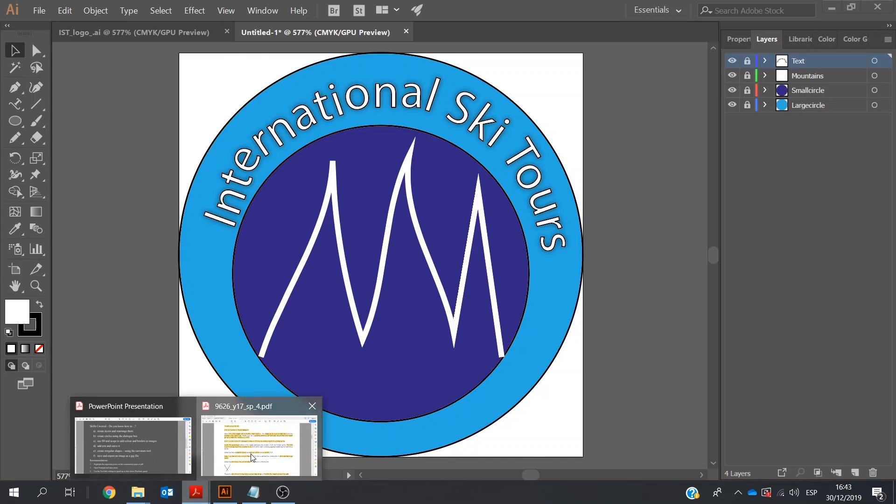
{"action": "left_click", "coordinate": [252, 455]}
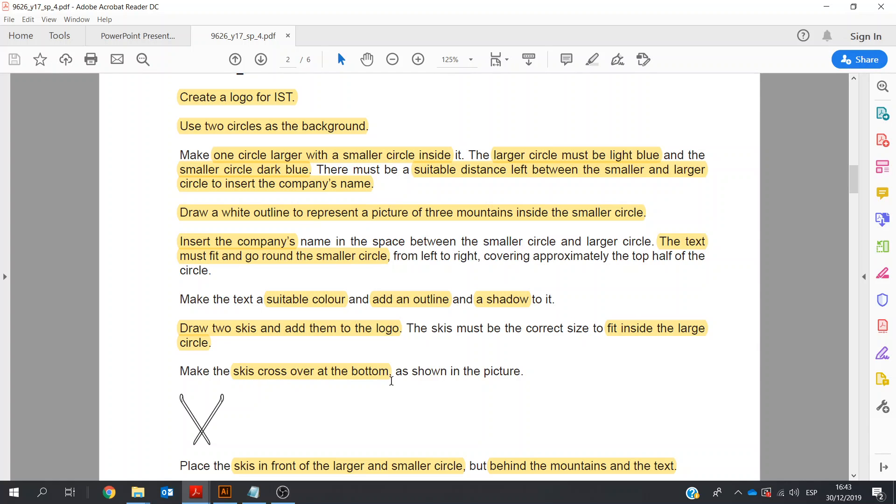
{"action": "left_click", "coordinate": [853, 476]}
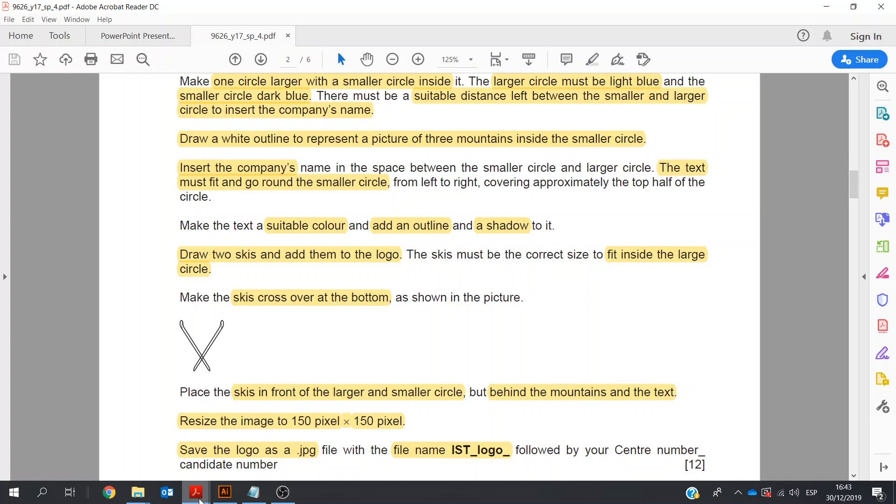
{"action": "left_click", "coordinate": [223, 494]}
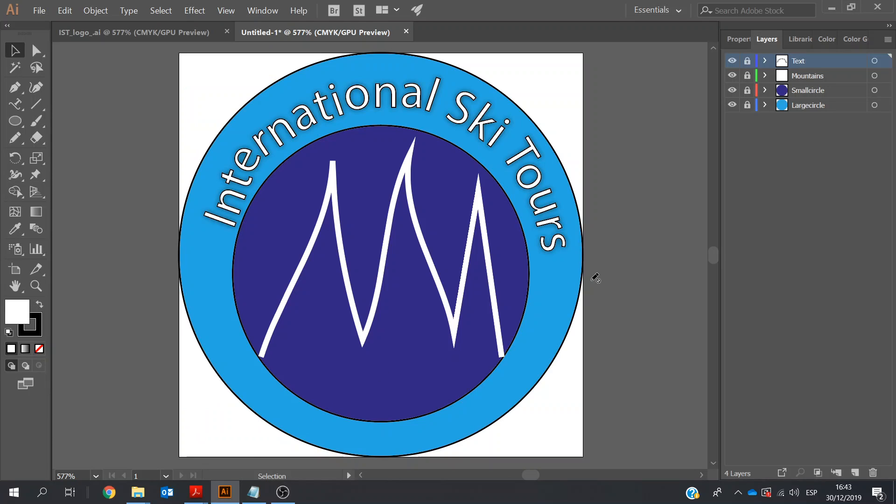
Add a new layer above the Text layer and name it Skiis
{"action": "left_click", "coordinate": [855, 473]}
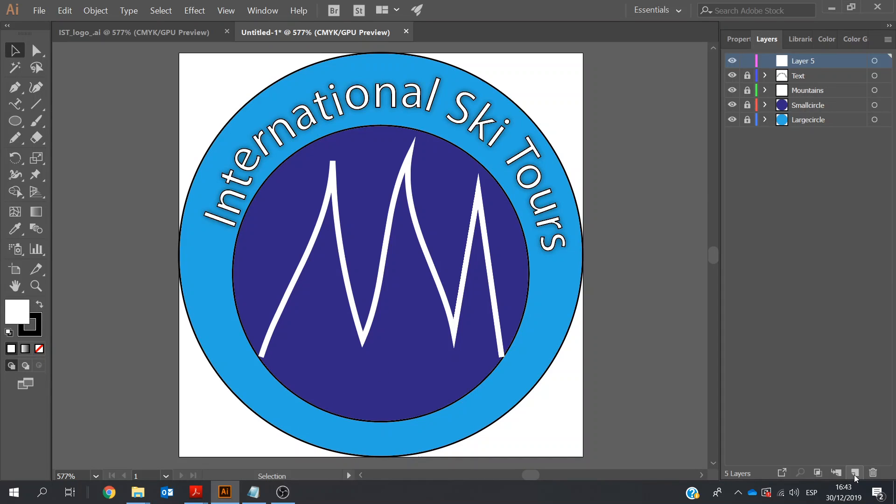
{"action": "double_click", "coordinate": [814, 62]}
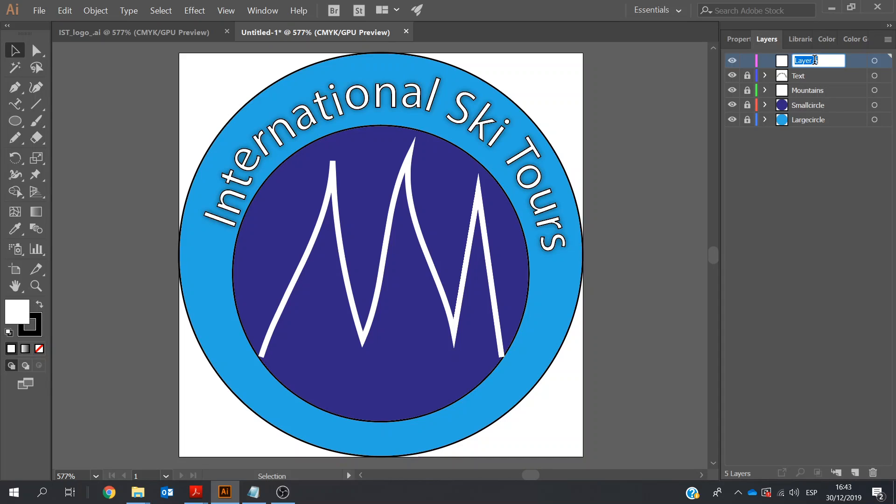
{"action": "type", "text": "Skiis"}
{"action": "left_click", "coordinate": [793, 155]}
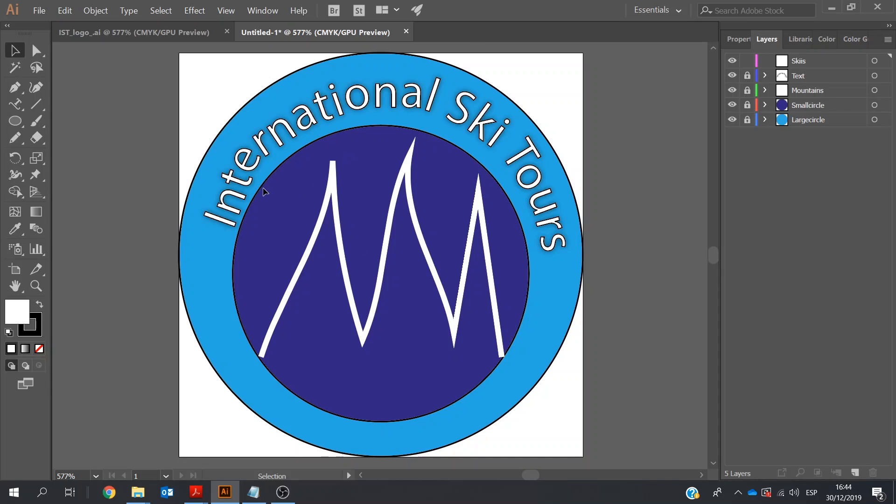
Hide the Text, Mountains, Smallcircle and Largecircle layers to leave an empty artboard for drawing
{"action": "left_click", "coordinate": [747, 76]}
{"action": "left_click", "coordinate": [732, 75]}
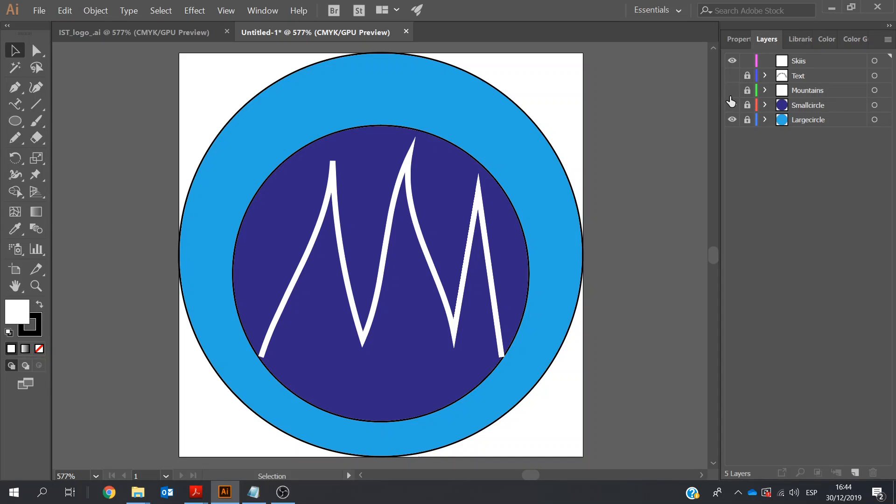
{"action": "left_click", "coordinate": [732, 90]}
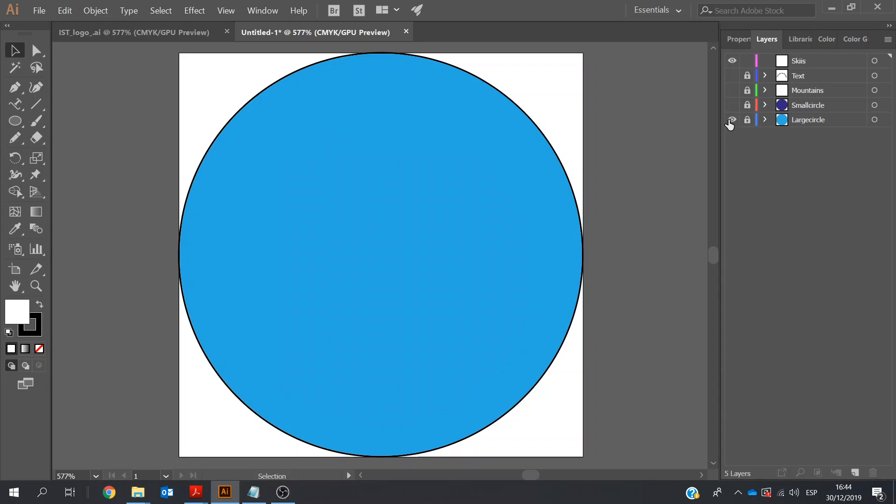
{"action": "left_click", "coordinate": [731, 120]}
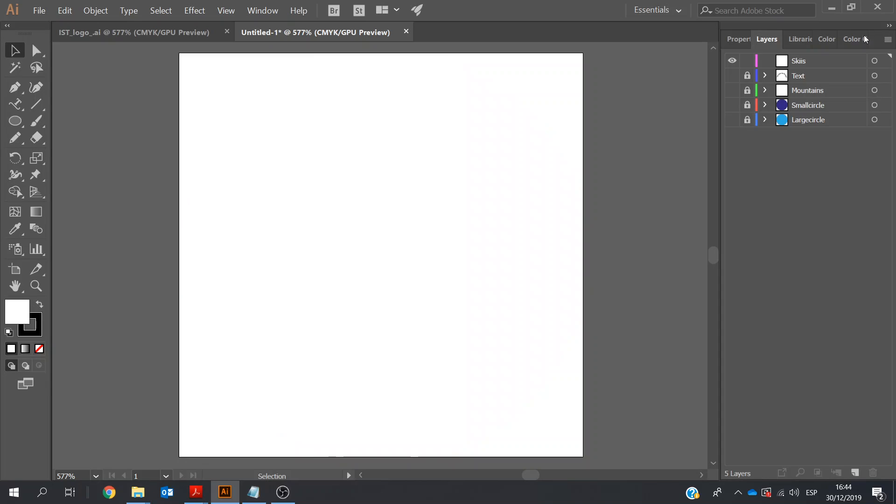
Draw a rectangle 3 px wide and 120 px high on the Skiis layer as the ski body
{"action": "left_click", "coordinate": [807, 62]}
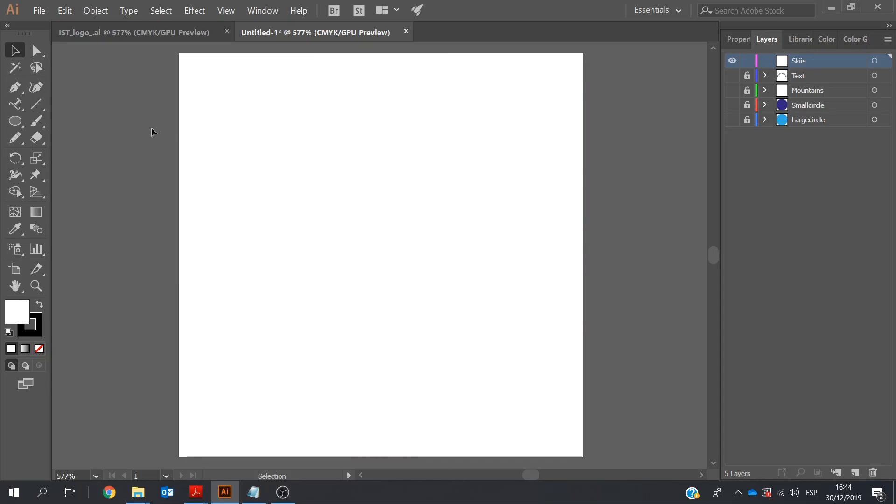
{"action": "left_click", "coordinate": [22, 123]}
{"action": "left_click", "coordinate": [20, 125]}
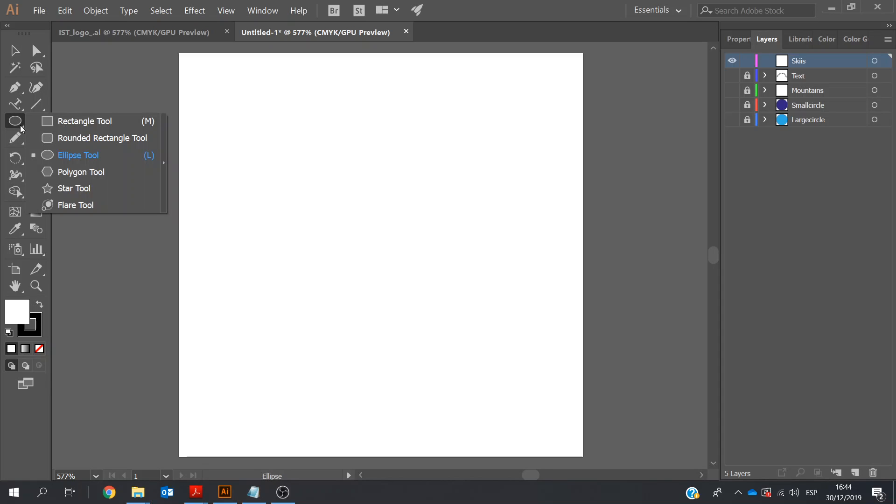
{"action": "left_click", "coordinate": [70, 121]}
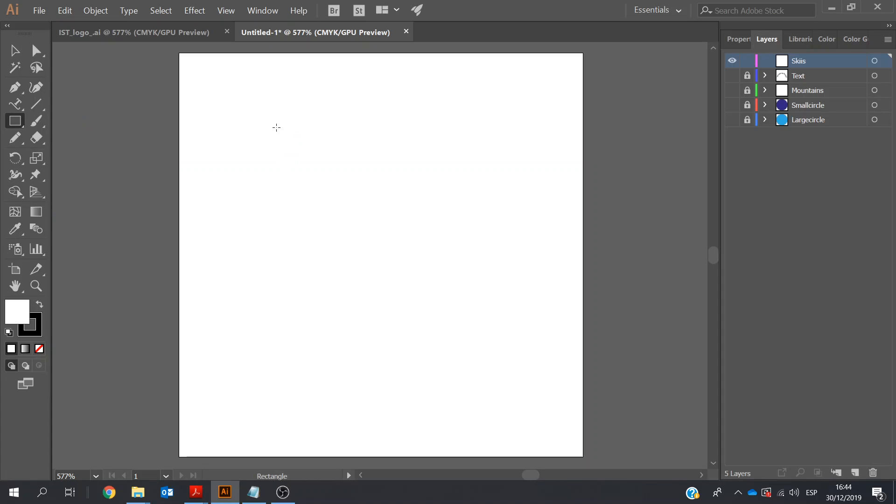
{"action": "left_click", "coordinate": [276, 127]}
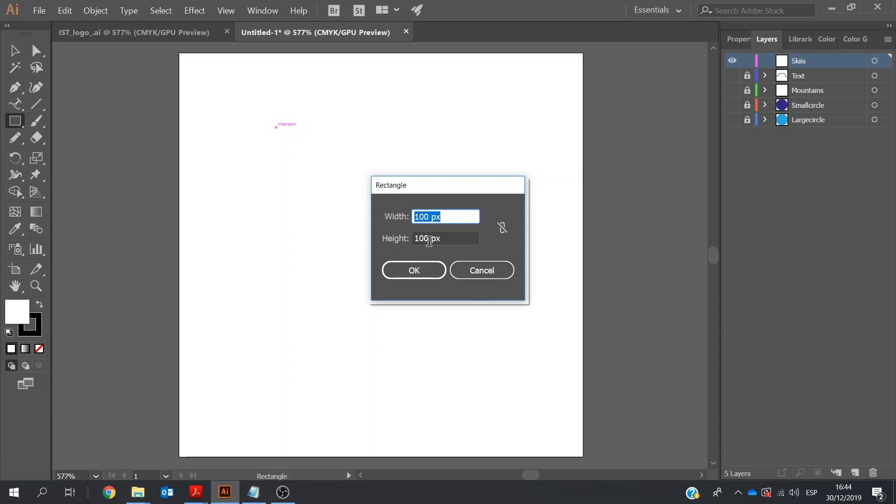
{"action": "double_click", "coordinate": [428, 239]}
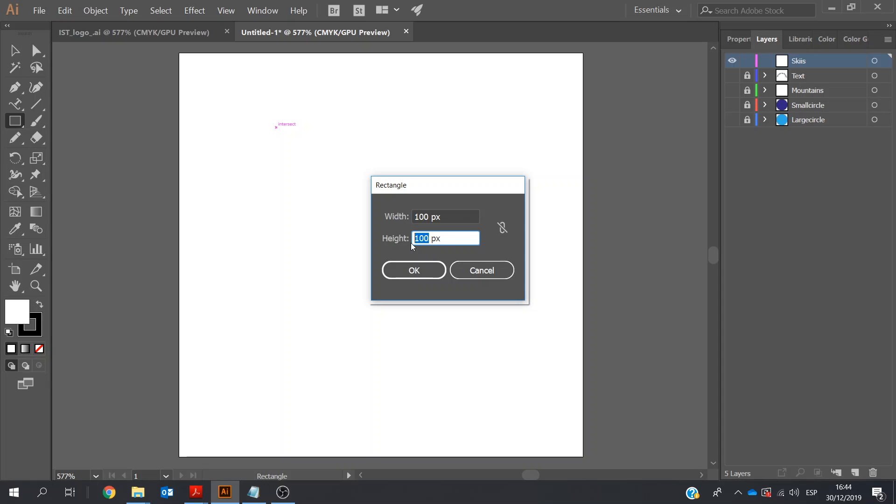
{"action": "type", "text": "1"}
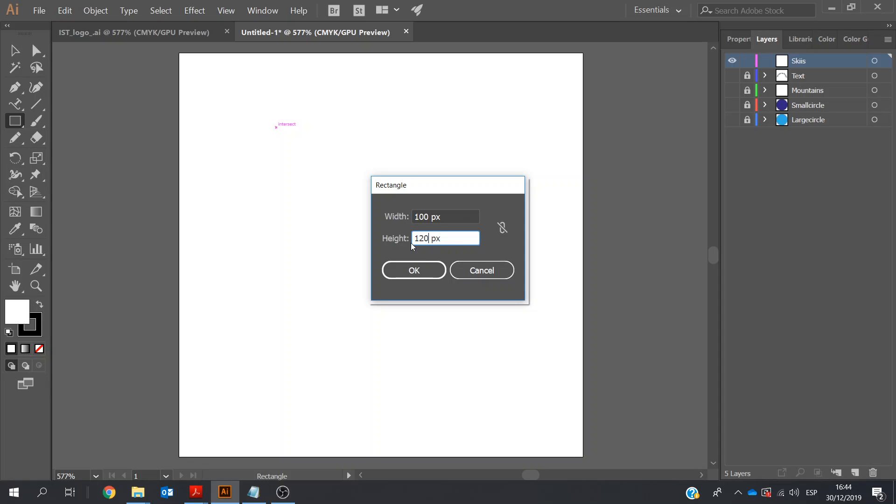
{"action": "double_click", "coordinate": [426, 215]}
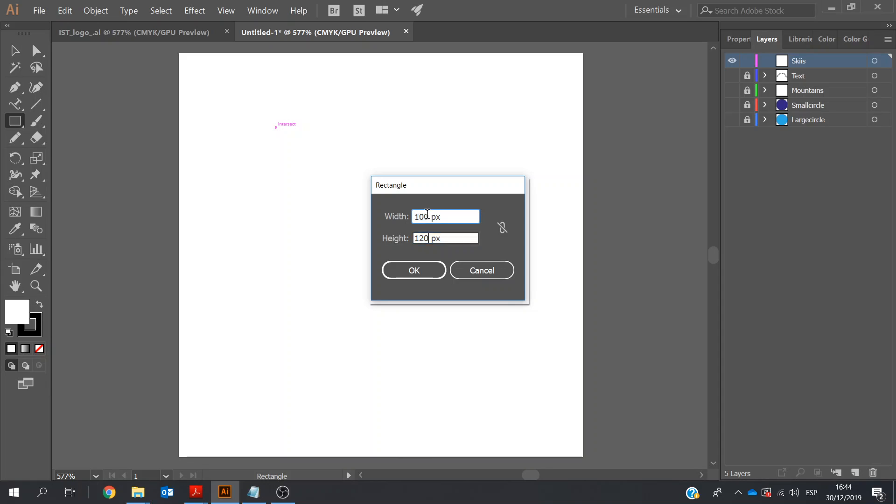
{"action": "type", "text": "3"}
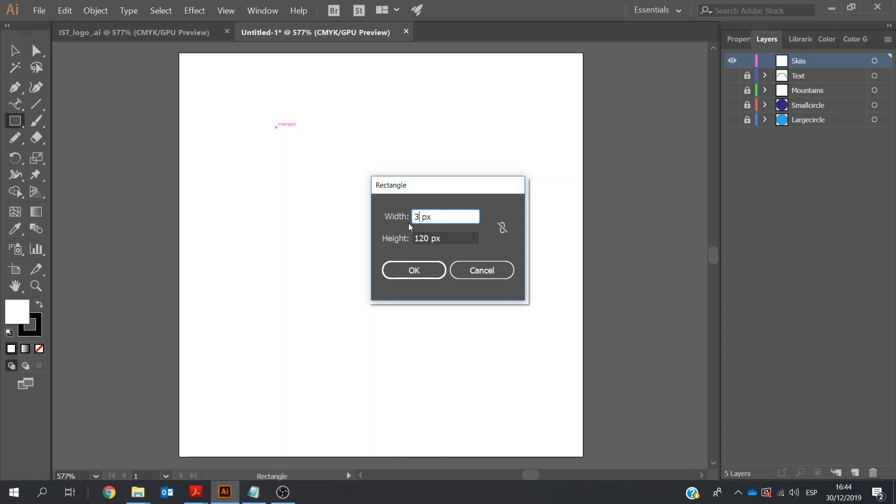
{"action": "left_click", "coordinate": [414, 270]}
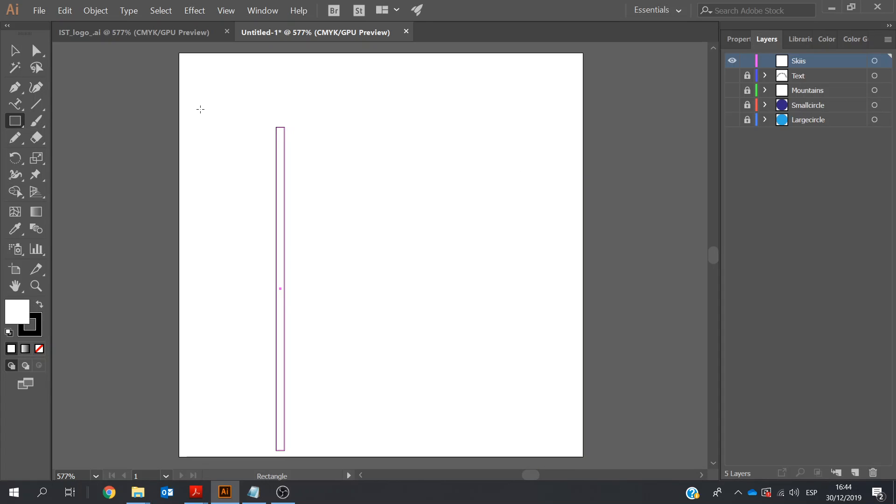
Move the ski rectangle up and slightly right so its upper end sits near the artboard's top edge
{"action": "left_click", "coordinate": [16, 287]}
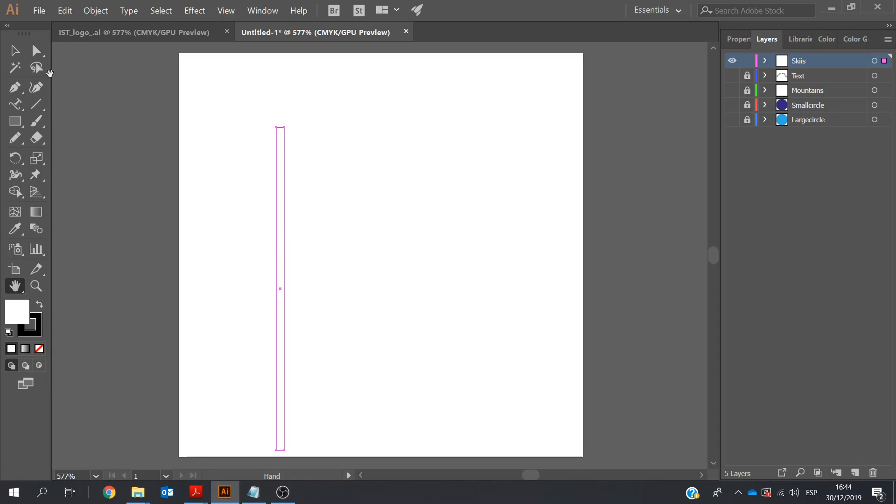
{"action": "left_click", "coordinate": [16, 50]}
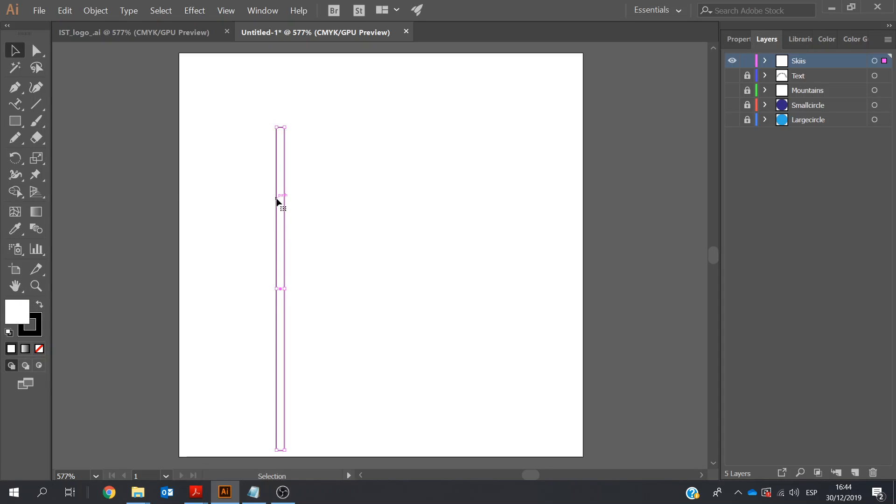
{"action": "left_click_drag", "start_coordinate": [280, 209], "coordinate": [309, 138]}
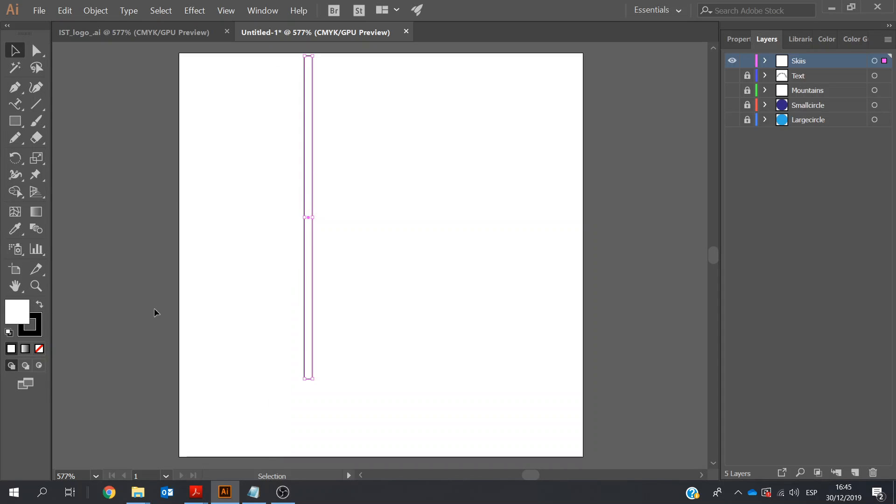
Round the ski's lower end by pulling the midpoint of its bottom edge slightly downward with the Curvature tool
{"action": "left_click", "coordinate": [38, 287]}
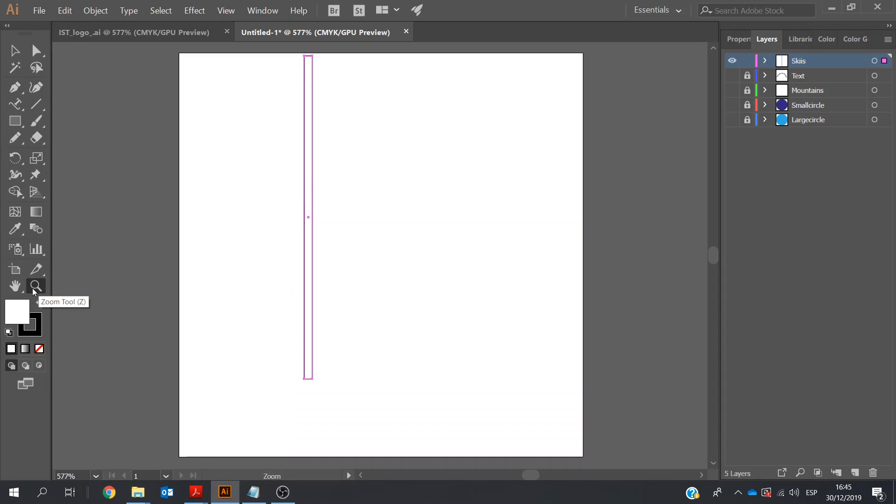
{"action": "left_click_drag", "start_coordinate": [326, 391], "coordinate": [355, 406]}
{"action": "left_click_drag", "start_coordinate": [282, 362], "coordinate": [315, 373]}
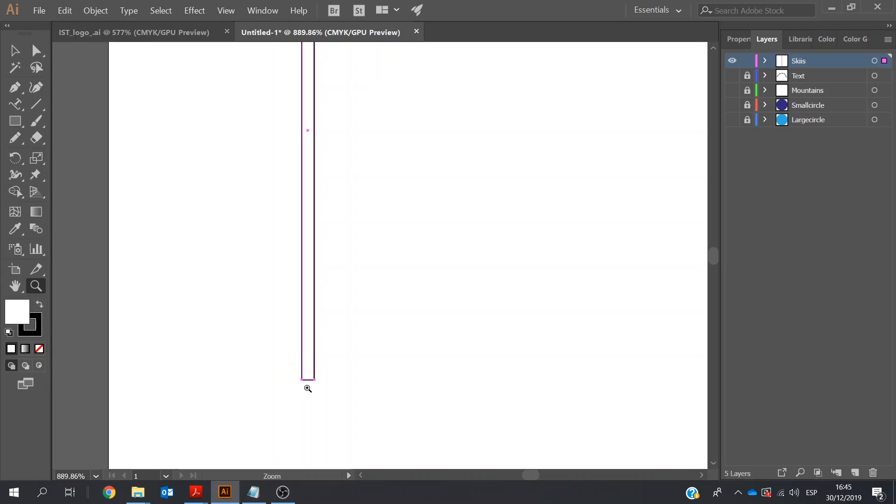
{"action": "left_click", "coordinate": [37, 54]}
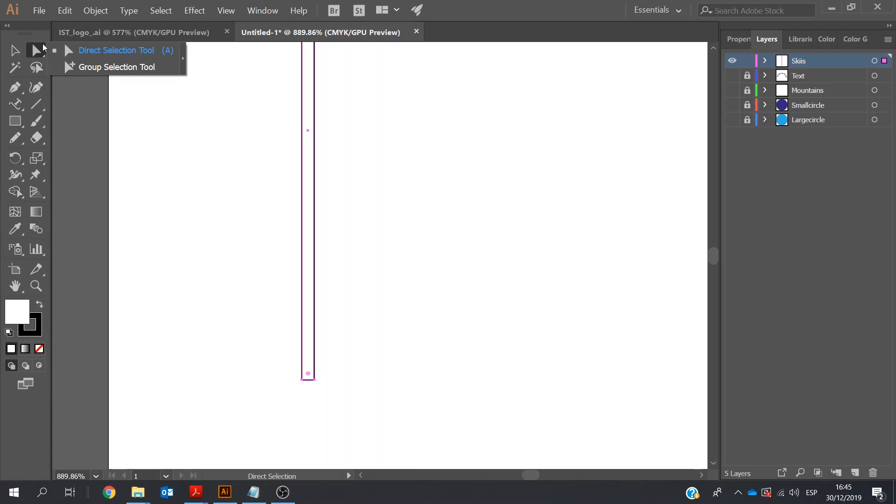
{"action": "left_click", "coordinate": [38, 90]}
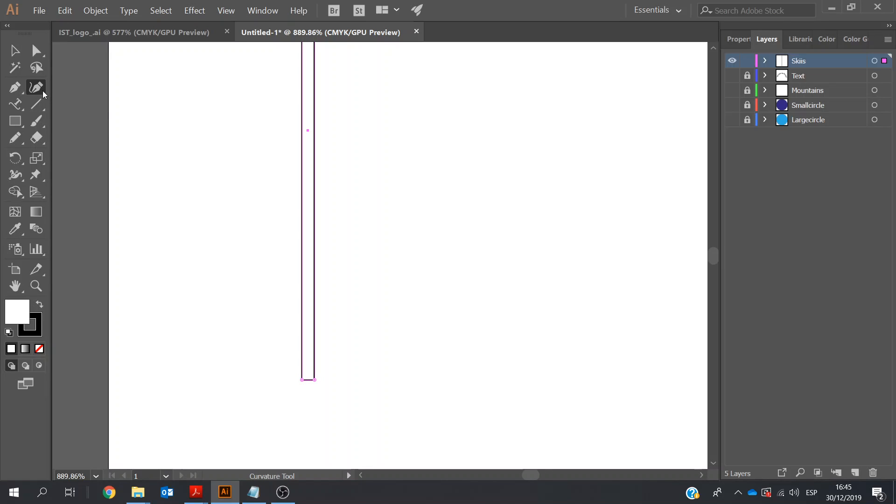
{"action": "left_click", "coordinate": [309, 380]}
{"action": "left_click_drag", "start_coordinate": [309, 380], "coordinate": [308, 385]}
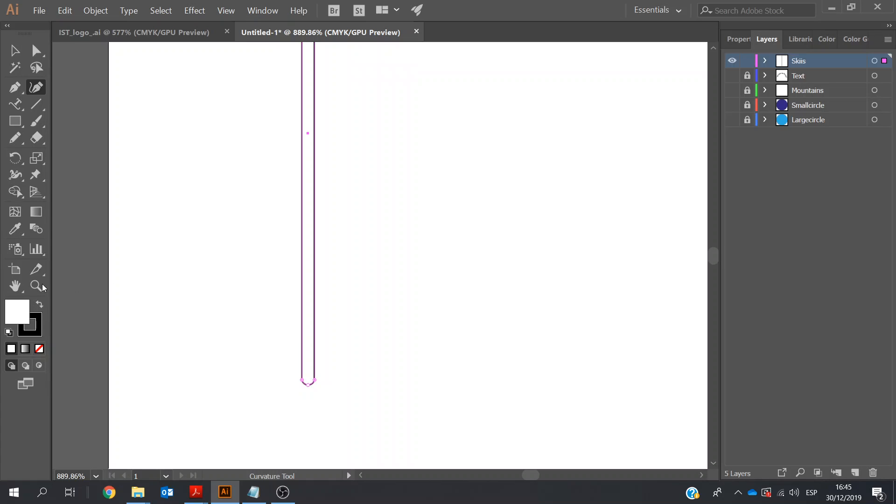
Move the ski straight down to leave room on the artboard above its upper end
{"action": "left_click", "coordinate": [14, 286]}
{"action": "left_click_drag", "start_coordinate": [422, 90], "coordinate": [432, 321]}
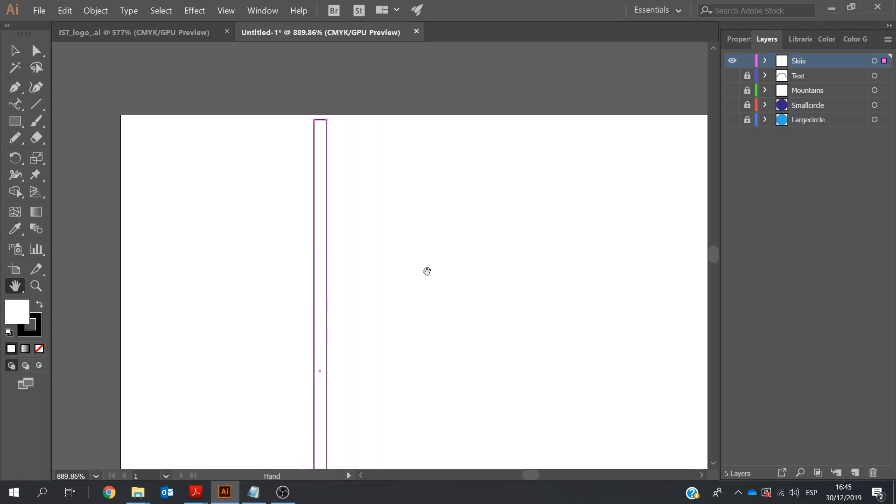
{"action": "left_click_drag", "start_coordinate": [178, 242], "coordinate": [168, 208]}
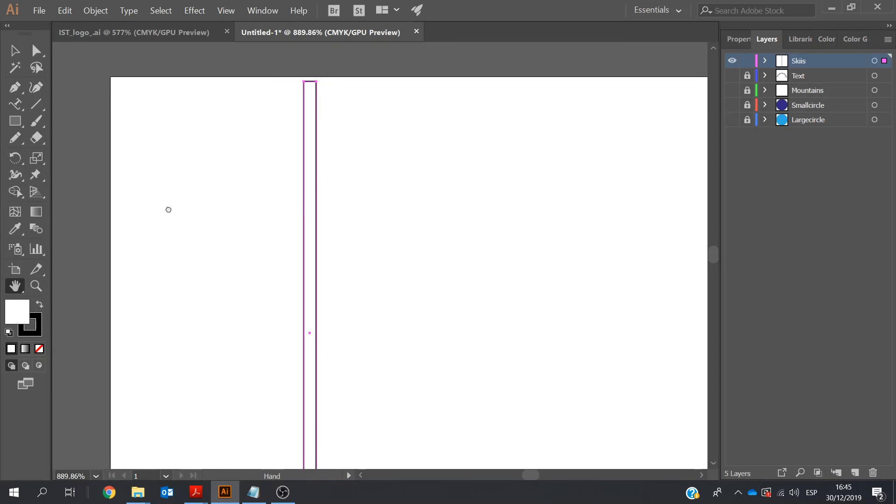
{"action": "left_click", "coordinate": [9, 46]}
{"action": "left_click_drag", "start_coordinate": [312, 134], "coordinate": [310, 230]}
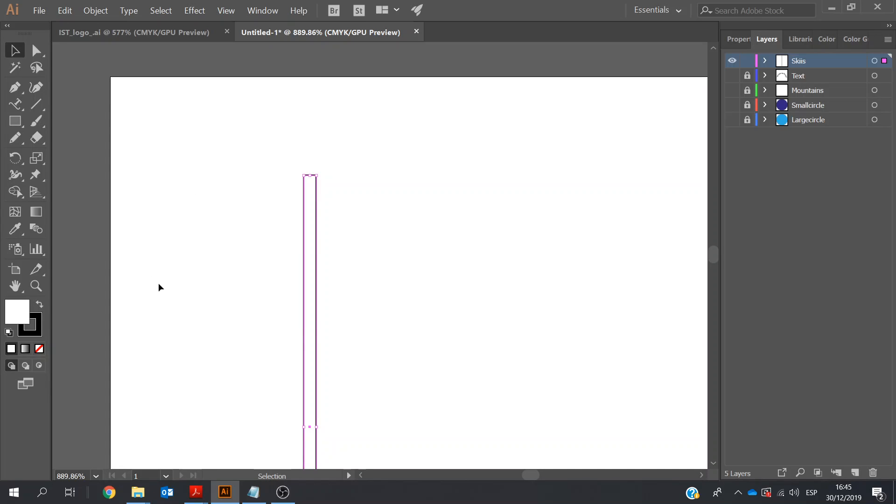
Pull the midpoint of the ski's top edge up and to the left with the Curvature tool to form a bent tip
{"action": "left_click", "coordinate": [36, 287]}
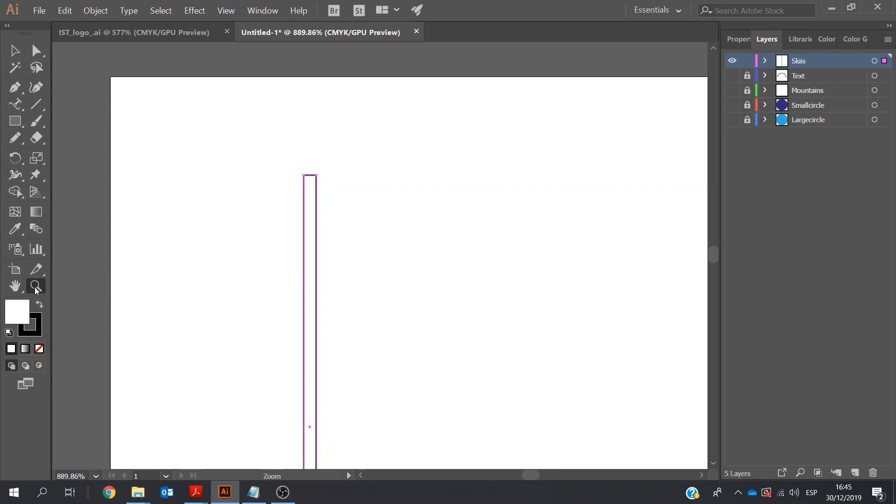
{"action": "left_click_drag", "start_coordinate": [322, 206], "coordinate": [475, 266]}
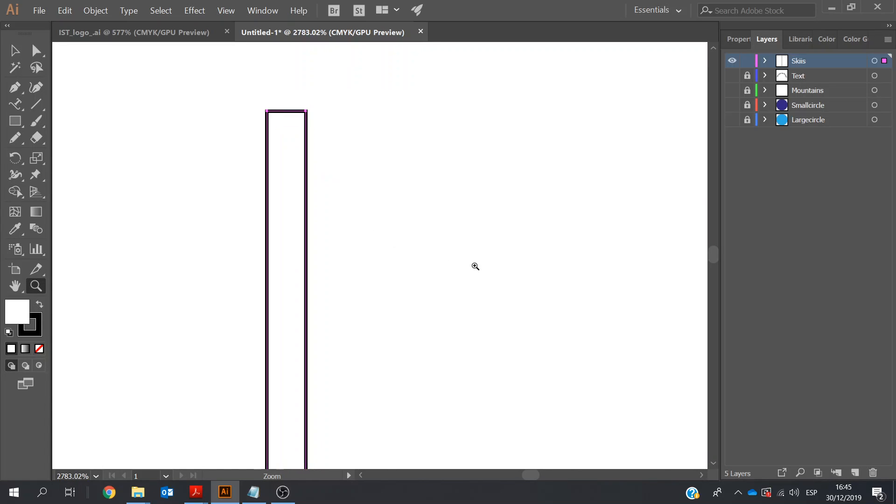
{"action": "left_click", "coordinate": [15, 287]}
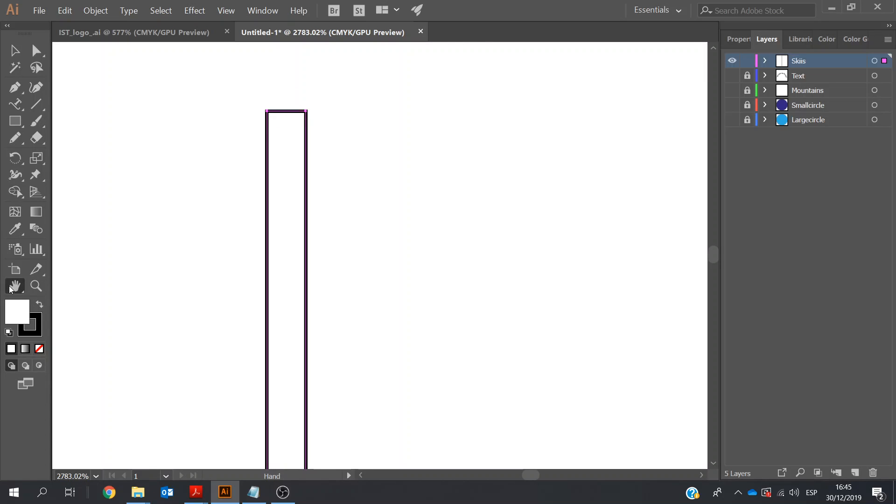
{"action": "left_click_drag", "start_coordinate": [420, 112], "coordinate": [443, 262]}
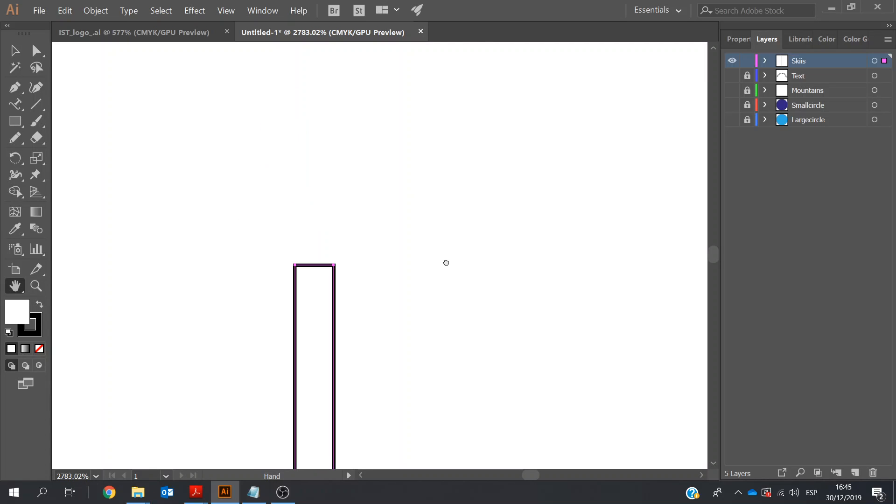
{"action": "left_click", "coordinate": [37, 87]}
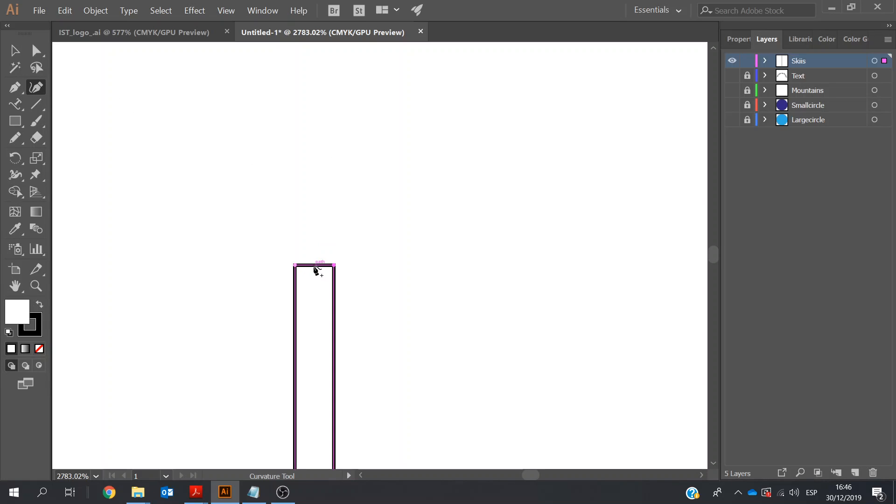
{"action": "left_click_drag", "start_coordinate": [316, 267], "coordinate": [274, 138]}
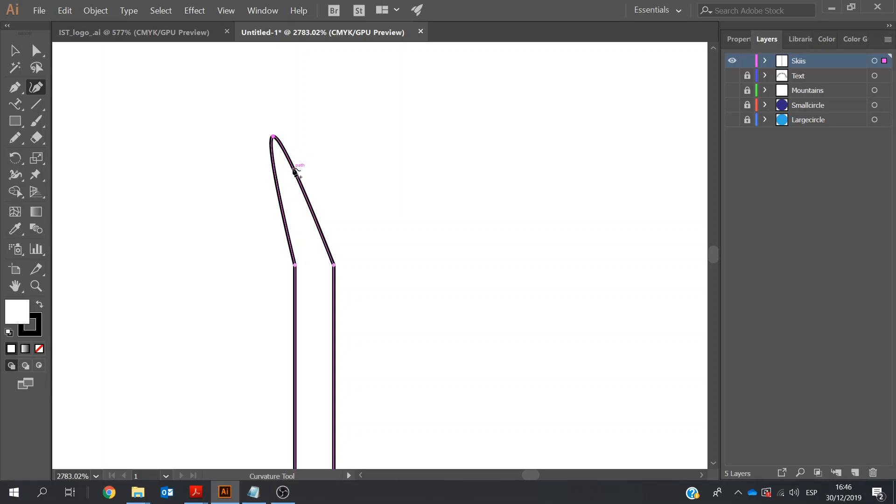
Add two curvature points along the right side of the ski tip and pull both outward into a smooth bulge
{"action": "left_click", "coordinate": [293, 167]}
{"action": "left_click", "coordinate": [318, 223]}
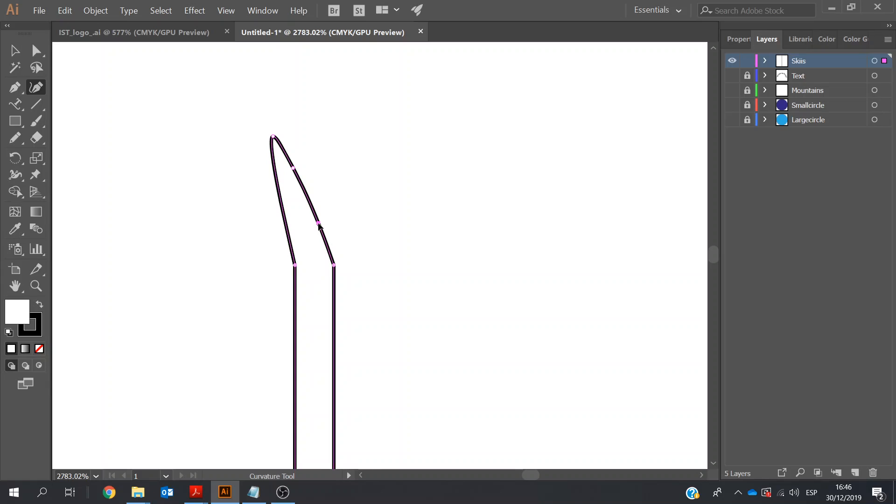
{"action": "left_click_drag", "start_coordinate": [319, 223], "coordinate": [323, 219]}
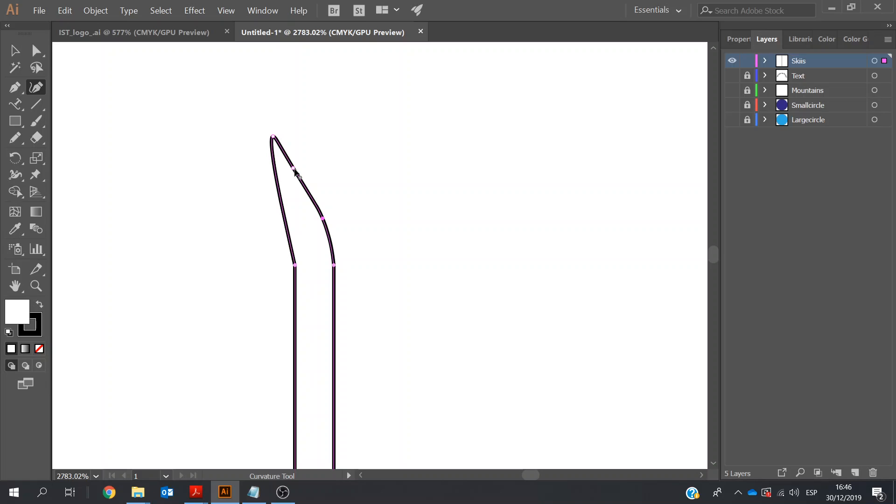
{"action": "left_click_drag", "start_coordinate": [295, 169], "coordinate": [299, 166]}
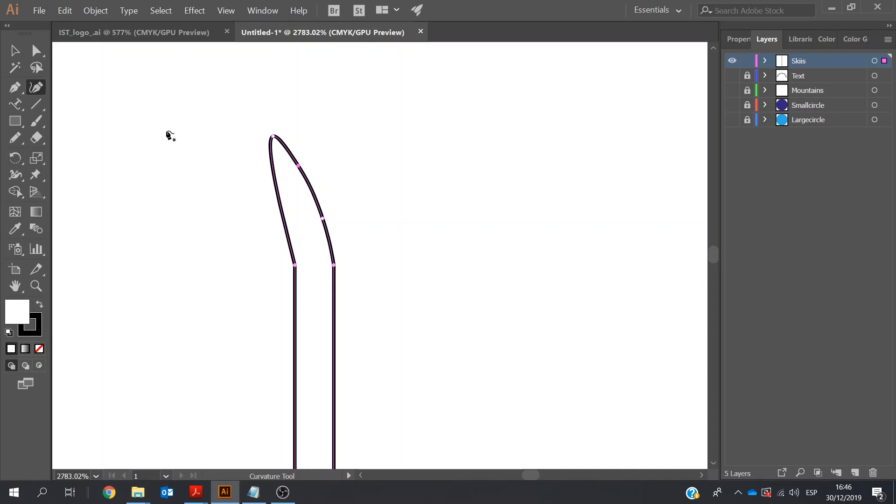
Fill the finished ski shape with the light grey swatch from the grays group
{"action": "left_click", "coordinate": [225, 10]}
{"action": "left_click", "coordinate": [241, 135]}
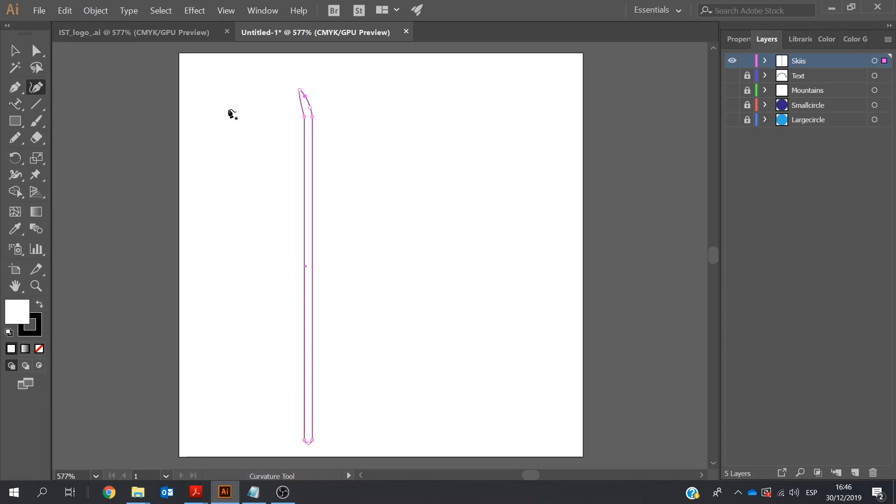
{"action": "left_click", "coordinate": [19, 60]}
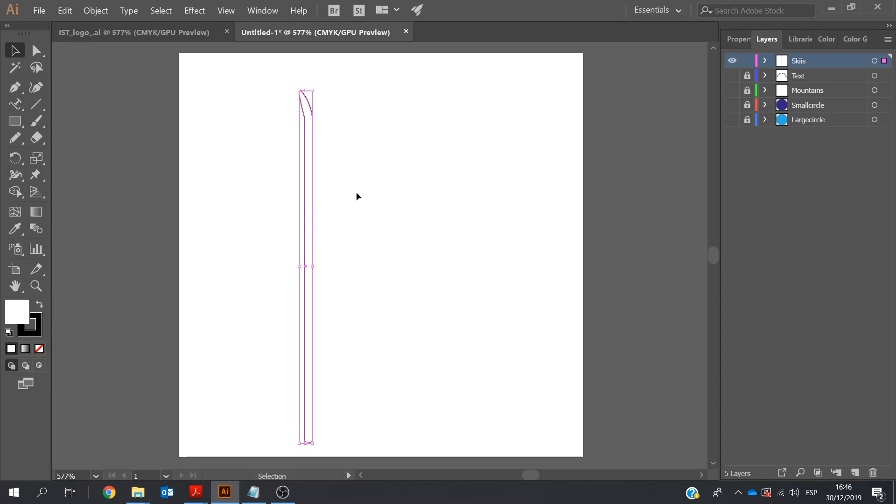
{"action": "left_click", "coordinate": [741, 40]}
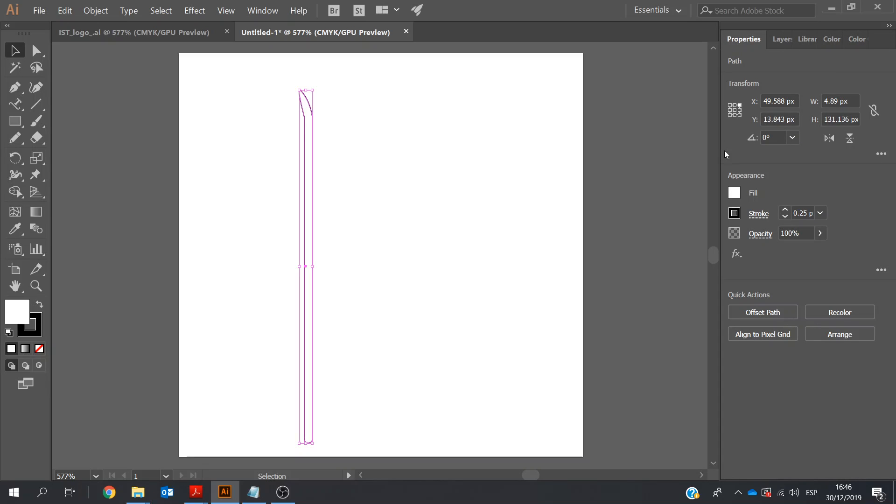
{"action": "left_click", "coordinate": [734, 193]}
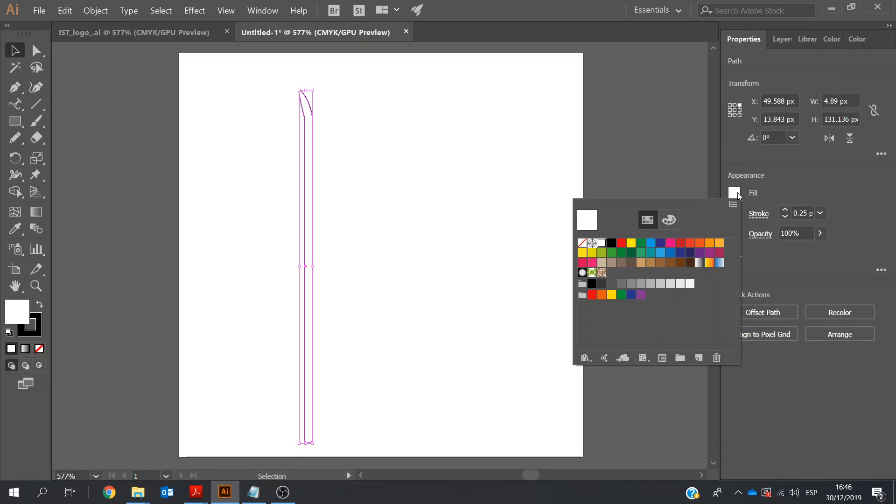
{"action": "left_click", "coordinate": [670, 283]}
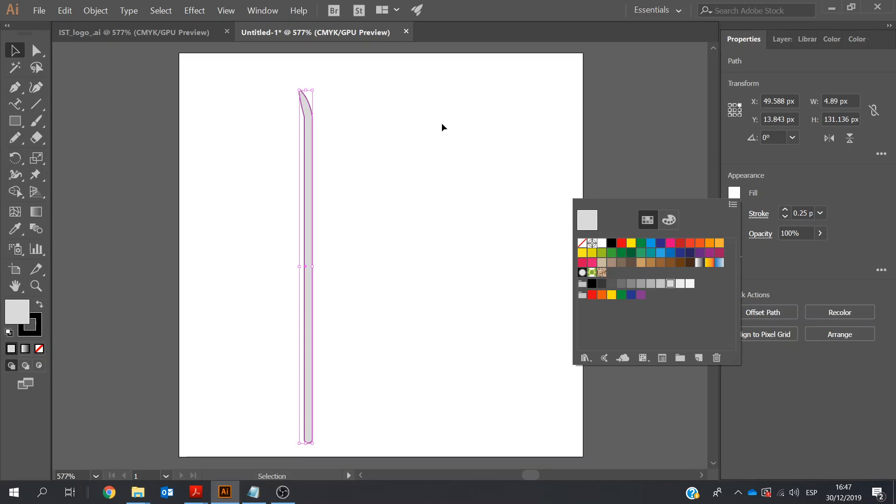
{"action": "left_click", "coordinate": [623, 98]}
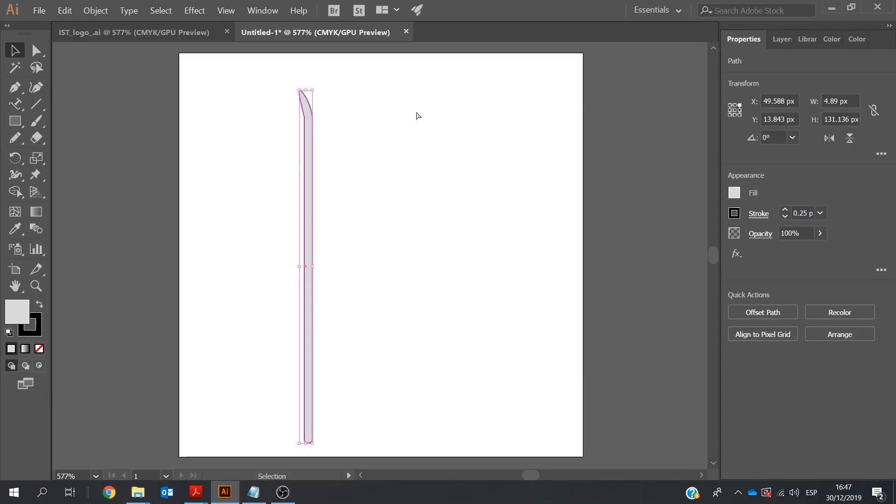
Duplicate the finished grey ski and flip the copy horizontally
{"action": "key", "text": "a"}
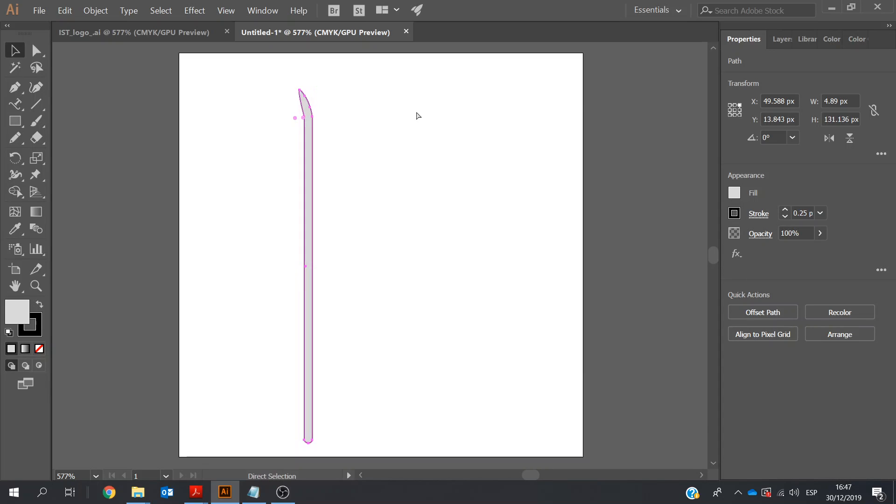
{"action": "key", "text": "ctrl+c"}
{"action": "key", "text": "ctrl+v"}
{"action": "key", "text": "v"}
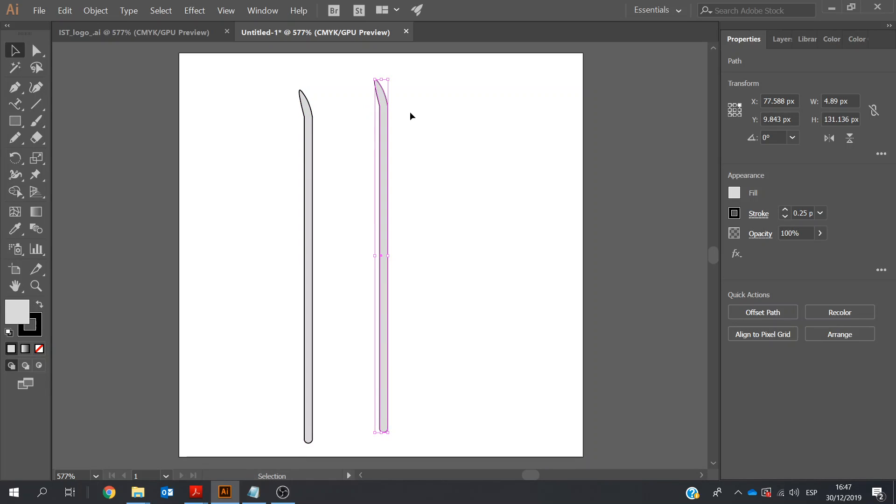
{"action": "left_click", "coordinate": [830, 139]}
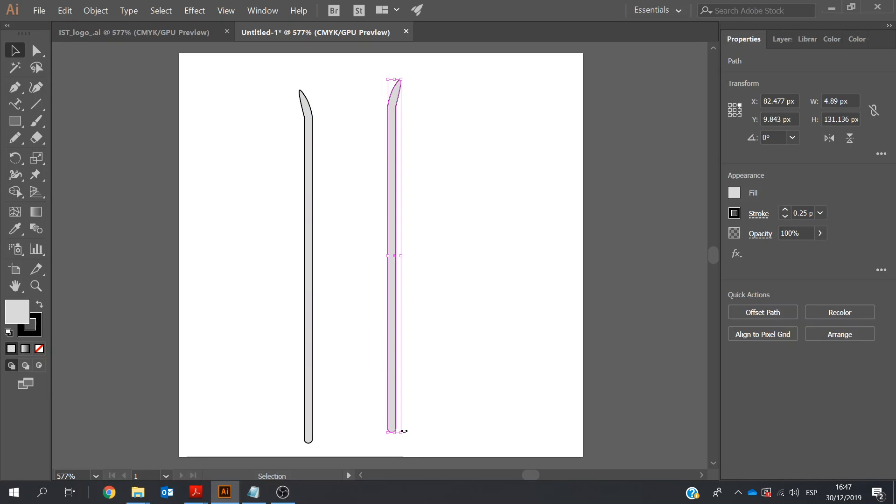
Tilt the mirrored ski about 25° clockwise and the original about 23° counterclockwise, placing them so they cross near their lower ends
{"action": "left_click_drag", "start_coordinate": [404, 434], "coordinate": [324, 426]}
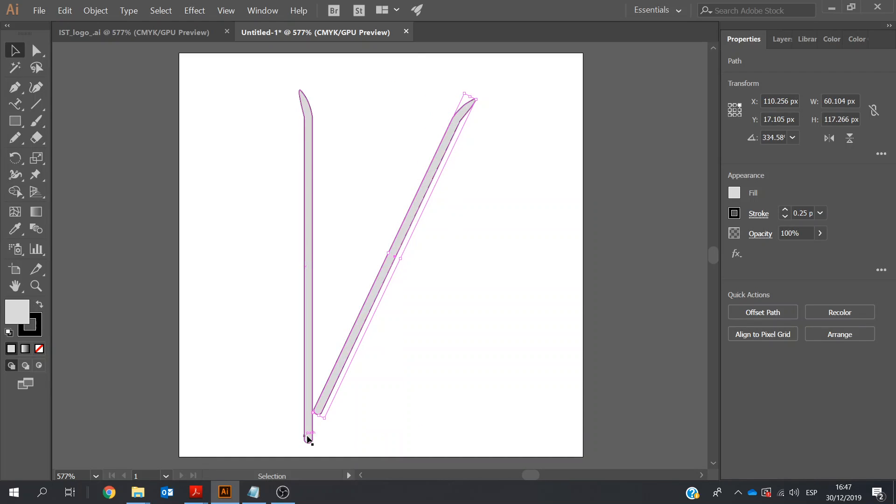
{"action": "left_click", "coordinate": [306, 183]}
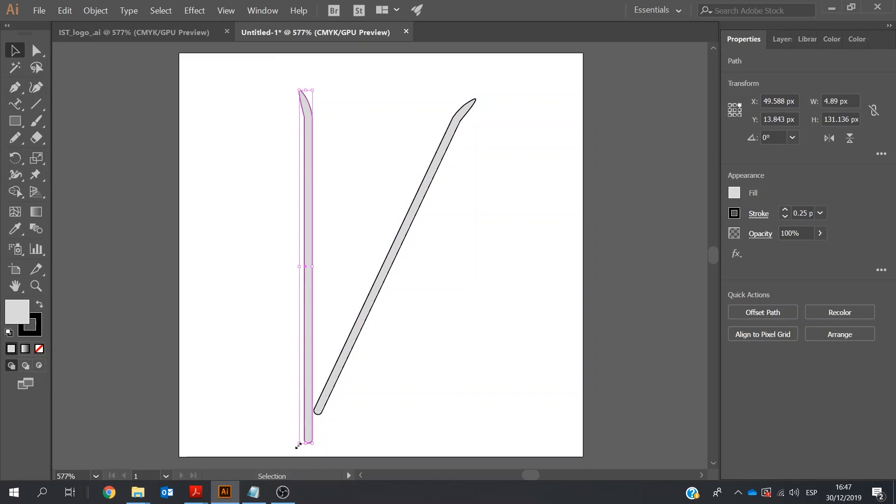
{"action": "left_click_drag", "start_coordinate": [293, 446], "coordinate": [388, 419]}
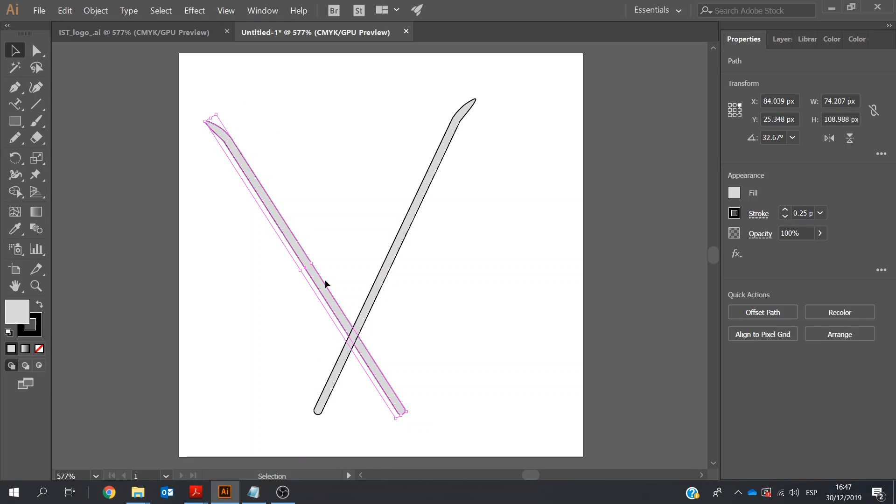
{"action": "left_click_drag", "start_coordinate": [322, 284], "coordinate": [354, 279]}
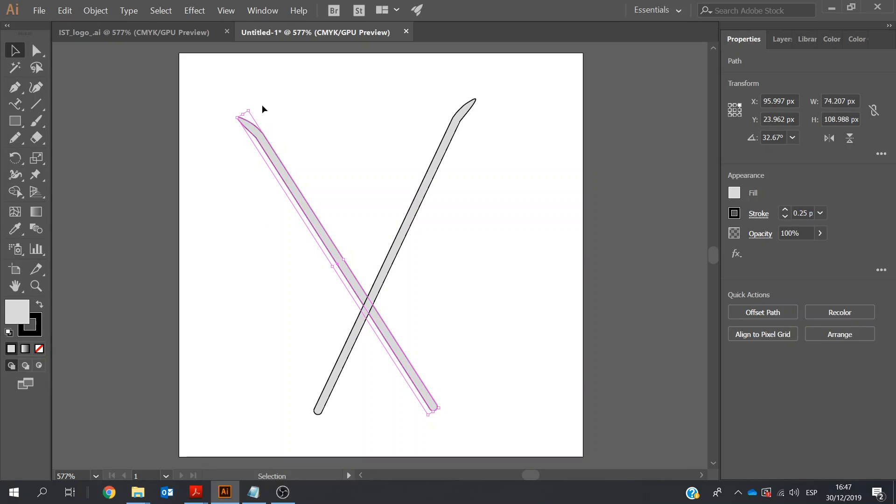
{"action": "left_click_drag", "start_coordinate": [252, 105], "coordinate": [281, 103]}
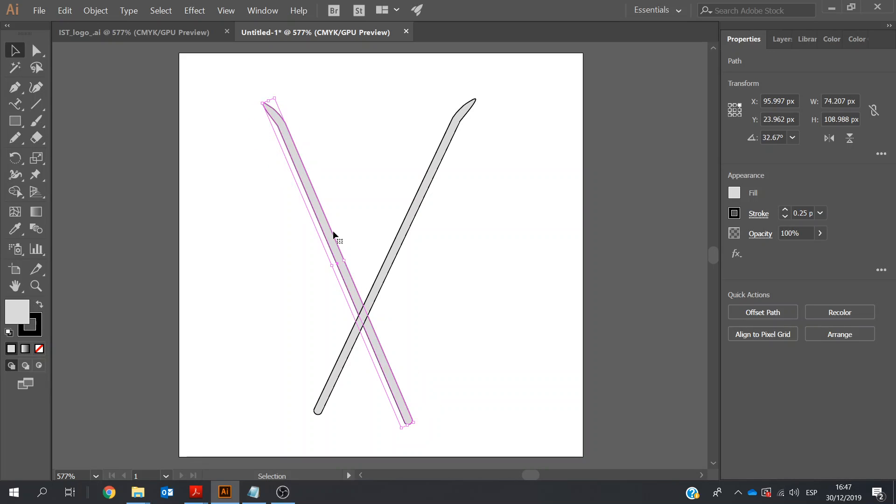
{"action": "left_click_drag", "start_coordinate": [330, 236], "coordinate": [330, 231]}
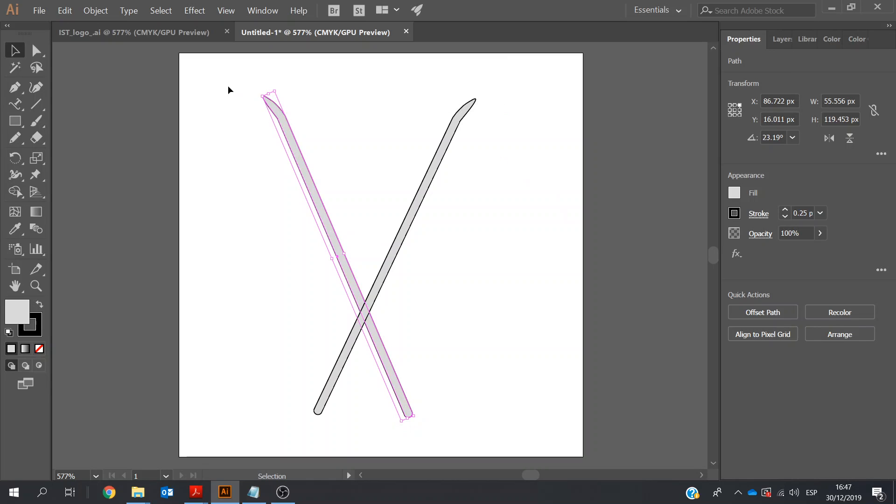
{"action": "left_click", "coordinate": [212, 85]}
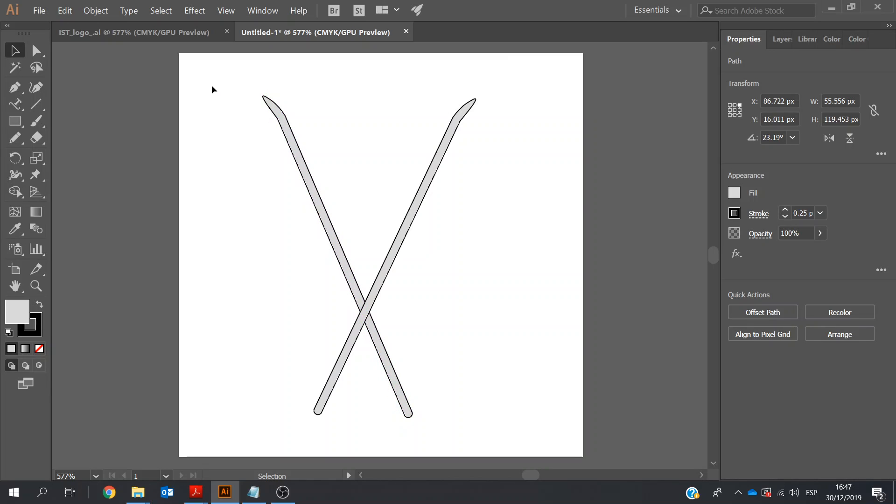
Group the two crossed skis and show the Text, Mountains, Smallcircle and Largecircle layers
{"action": "left_click_drag", "start_coordinate": [215, 80], "coordinate": [524, 427]}
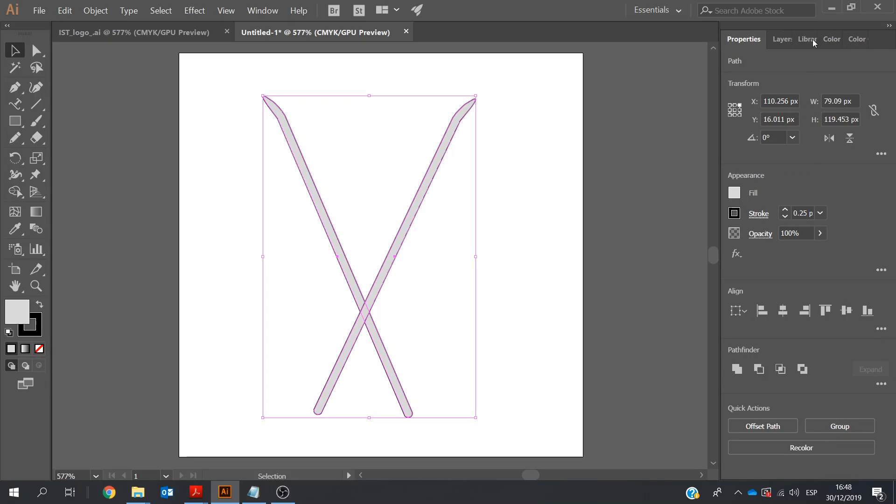
{"action": "left_click", "coordinate": [840, 427]}
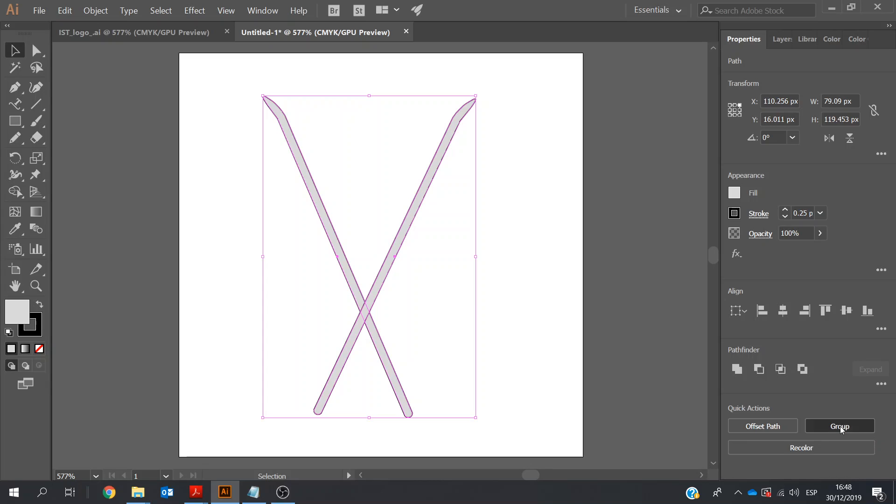
{"action": "left_click", "coordinate": [780, 38]}
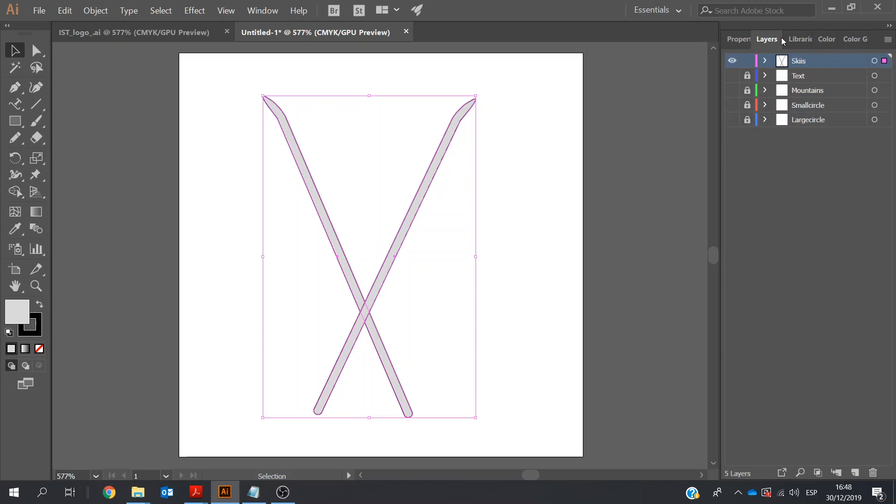
{"action": "left_click", "coordinate": [731, 75]}
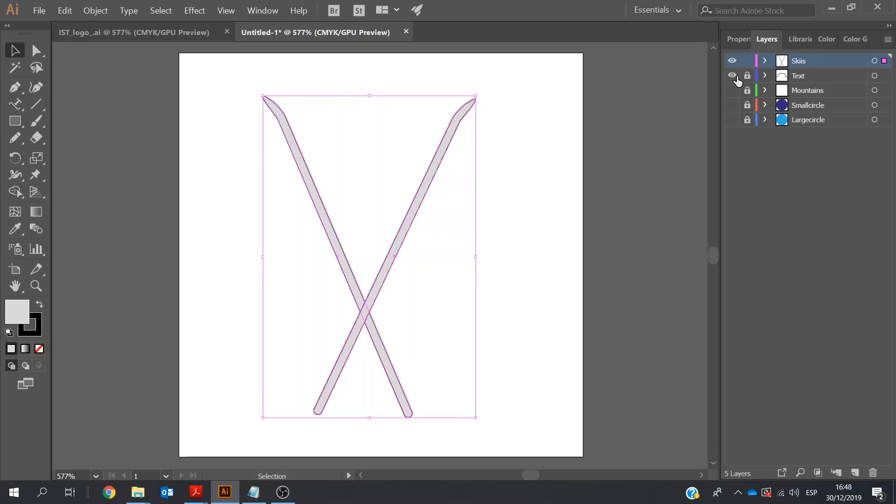
{"action": "left_click", "coordinate": [731, 90]}
{"action": "left_click", "coordinate": [731, 104]}
{"action": "left_click", "coordinate": [731, 119]}
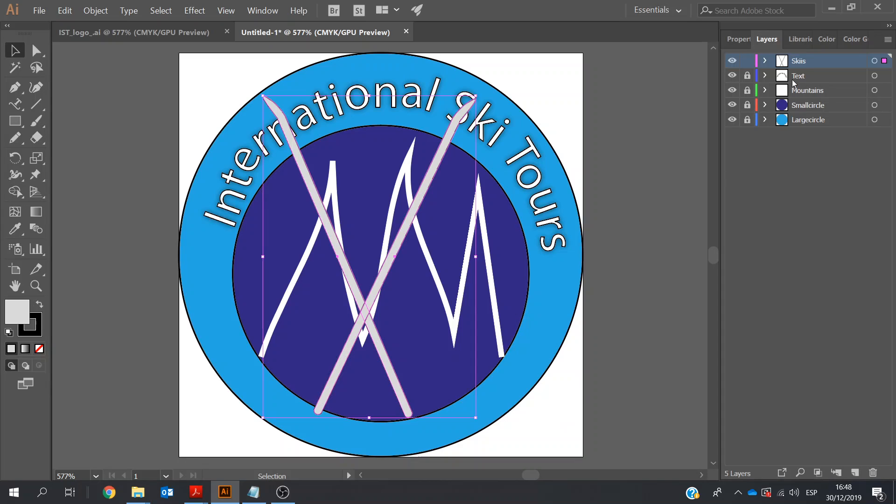
Nudge the crossed skis about 7 px right and 7 px down to centre them within the large circle
{"action": "key", "text": "Right"}
{"action": "key", "text": "Right"}
{"action": "key", "text": "Right"}
{"action": "key", "text": "Right"}
{"action": "key", "text": "Right"}
{"action": "key", "text": "Right"}
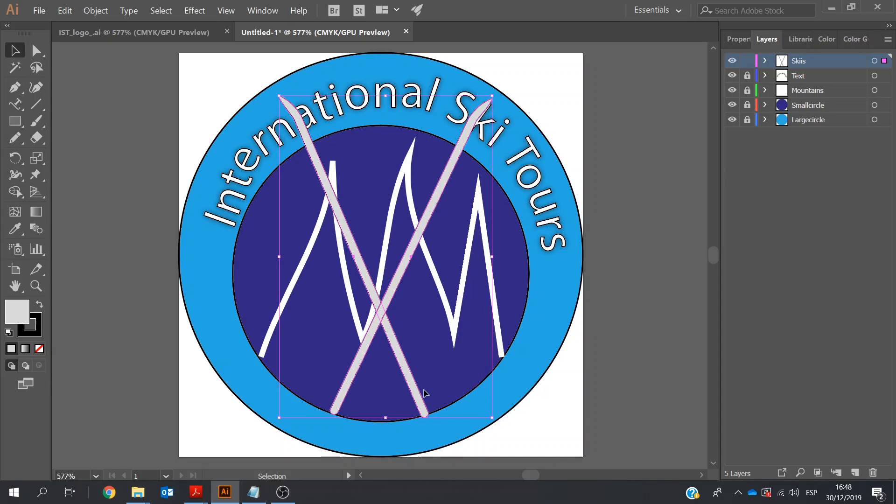
{"action": "key", "text": "Right"}
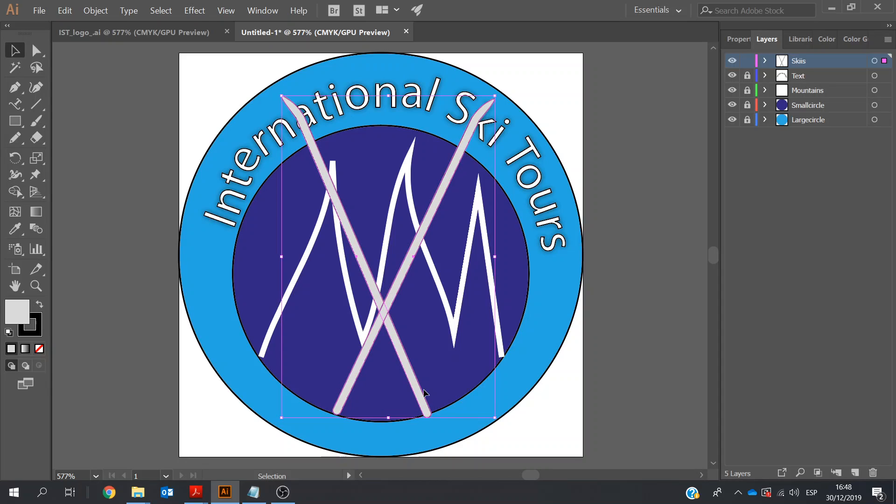
{"action": "key", "text": "Down"}
{"action": "key", "text": "Down"}
{"action": "key", "text": "Down"}
{"action": "key", "text": "Down"}
{"action": "key", "text": "Down"}
{"action": "key", "text": "Down"}
{"action": "key", "text": "Down"}
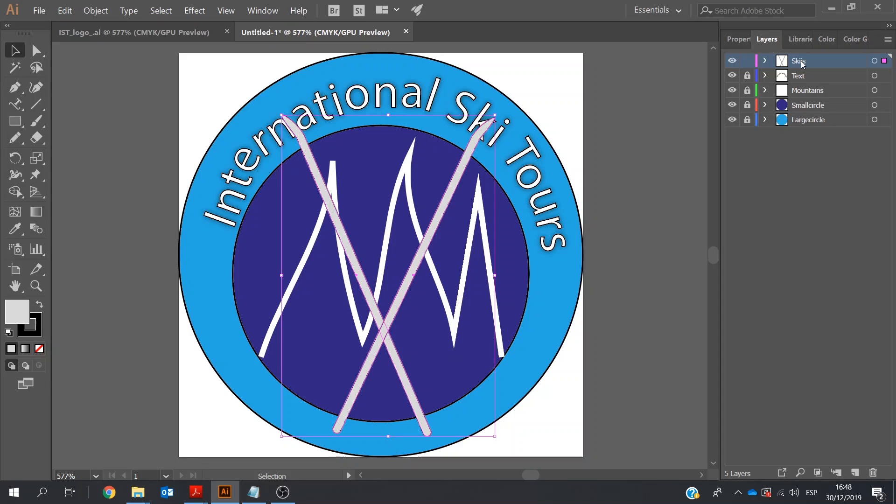
Reorder the Skiis layer to sit below Mountains and above Smallcircle, and deselect the skis
{"action": "left_click_drag", "start_coordinate": [802, 65], "coordinate": [803, 104]}
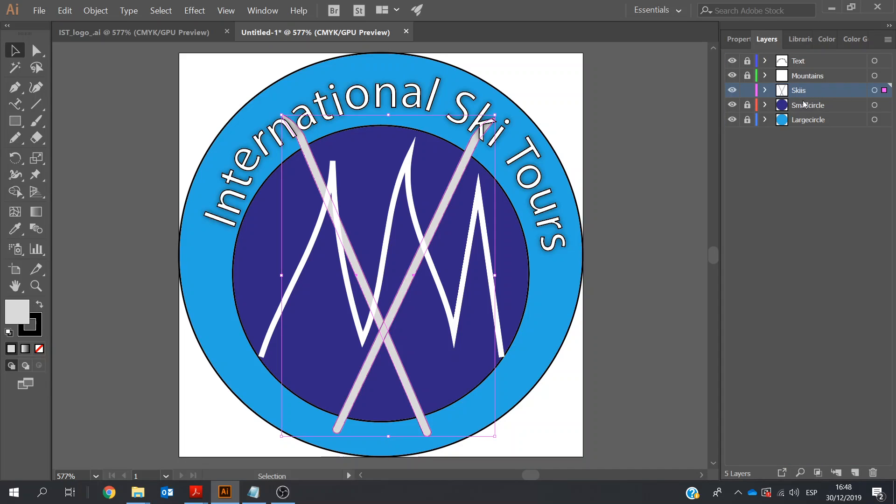
{"action": "left_click", "coordinate": [653, 120]}
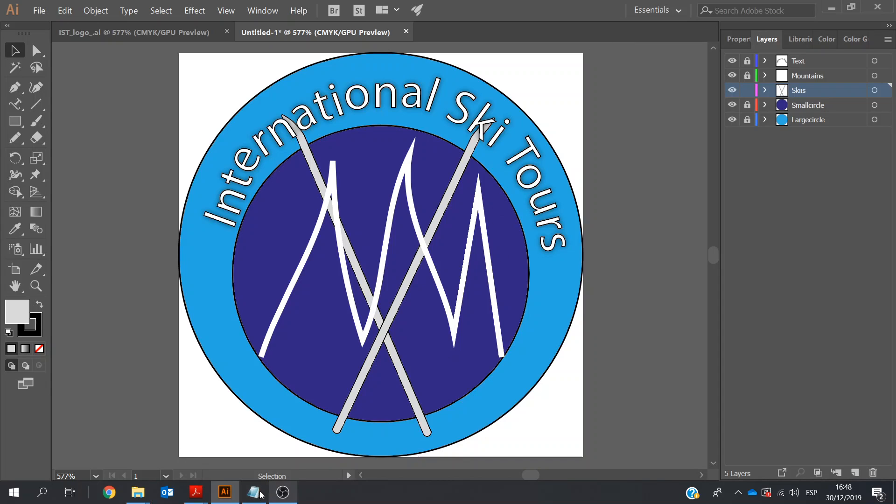
Check the saving instructions in 9626_y17_sp_4.pdf and copy the file name IST_logo_00000_77777 from the Notepad notes
{"action": "mouse_move", "coordinate": [200, 500]}
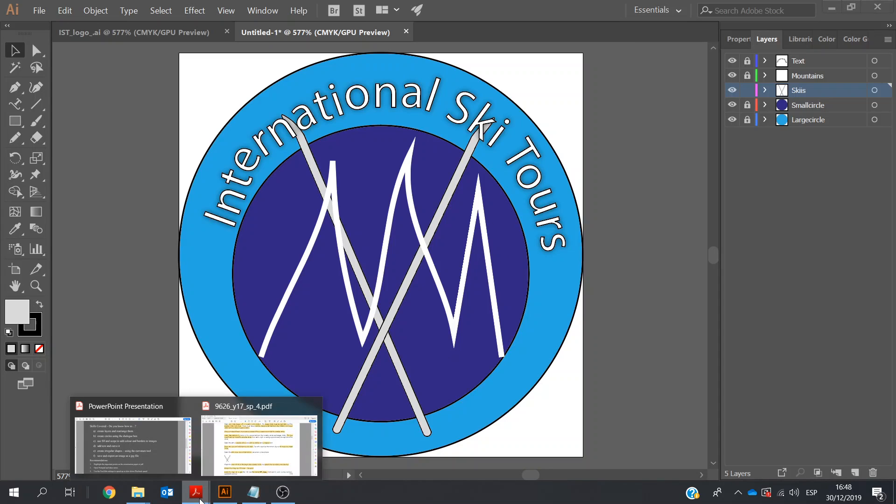
{"action": "left_click", "coordinate": [259, 444]}
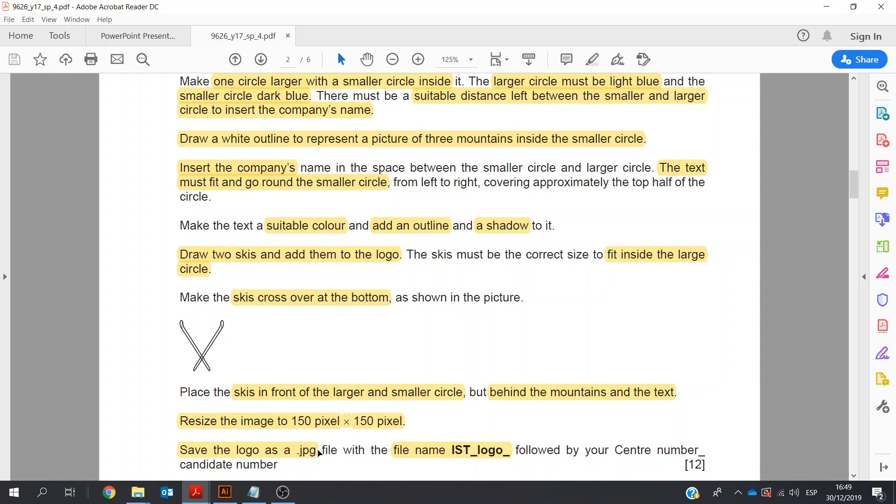
{"action": "left_click", "coordinate": [224, 492]}
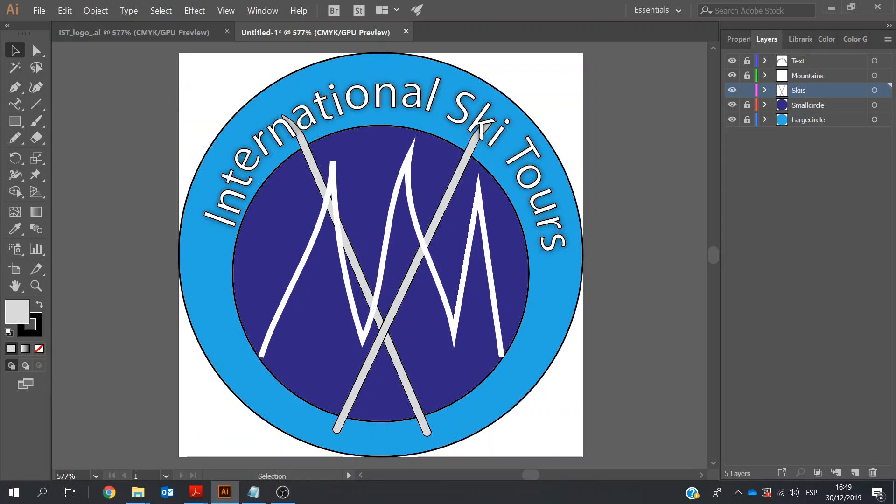
{"action": "left_click", "coordinate": [254, 491]}
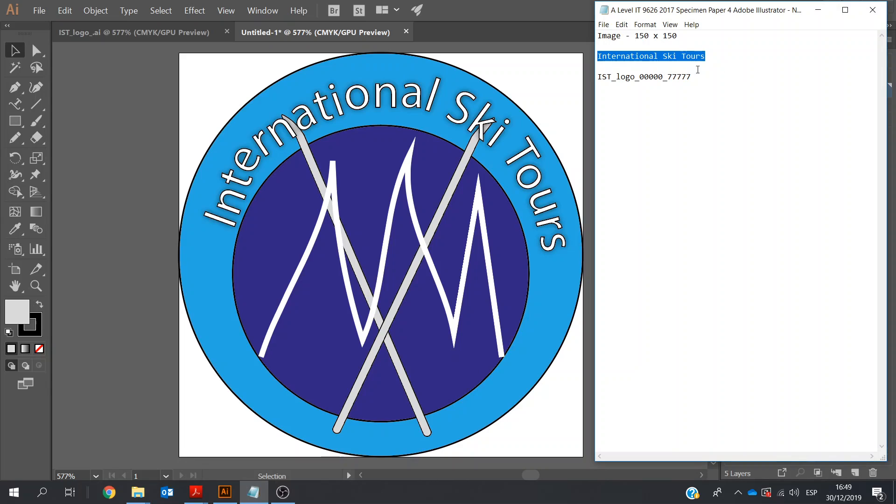
{"action": "left_click_drag", "start_coordinate": [692, 77], "coordinate": [599, 70]}
{"action": "key", "text": "ctrl+c"}
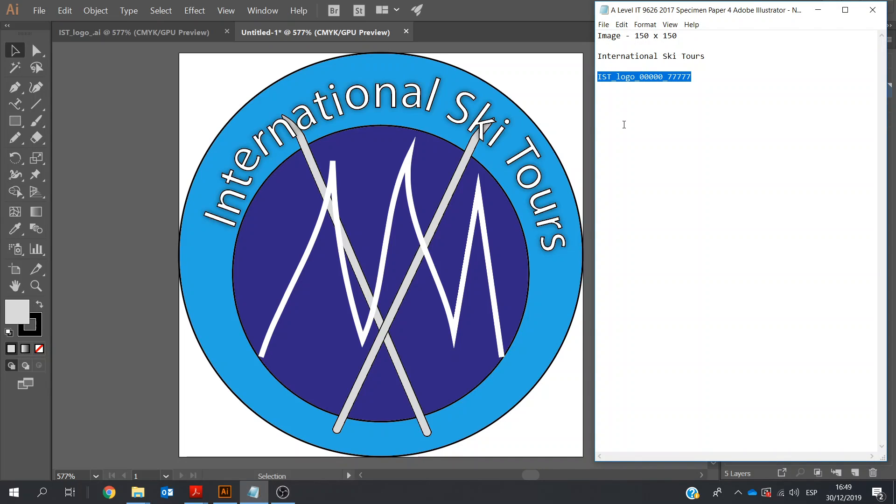
Save the logo as Adobe Illustrator file IST_logo_00000_77777 in the Exam_CentreNo_Candidate_No folder under 2017 Specimen Paper 4 - Source Files, with default Illustrator options
{"action": "left_click", "coordinate": [40, 13]}
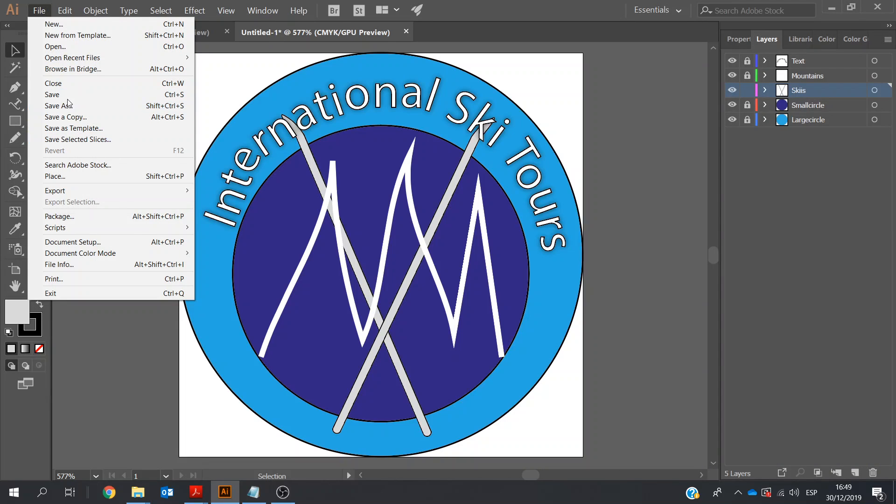
{"action": "left_click", "coordinate": [68, 107]}
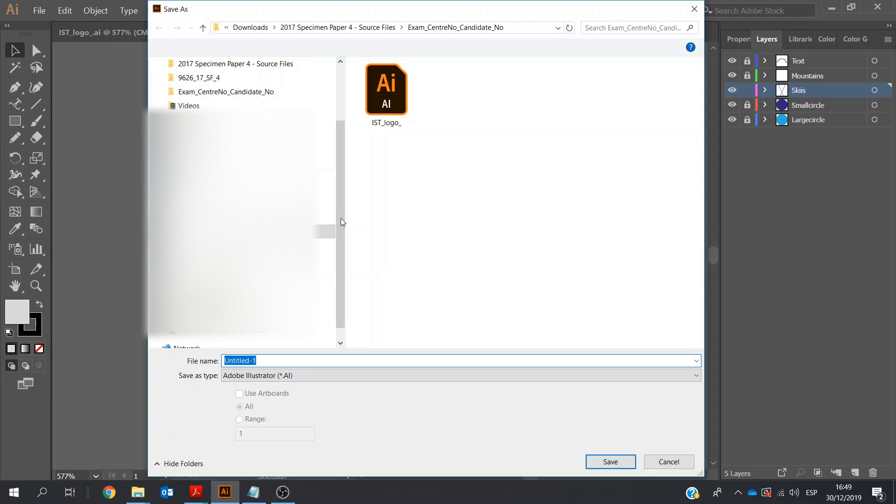
{"action": "left_click_drag", "start_coordinate": [340, 214], "coordinate": [327, 122]}
{"action": "left_click", "coordinate": [247, 105]}
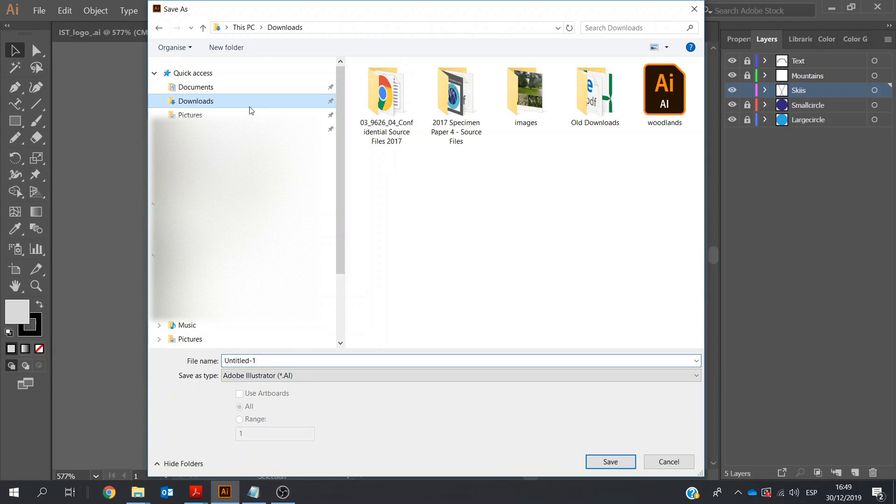
{"action": "double_click", "coordinate": [463, 99]}
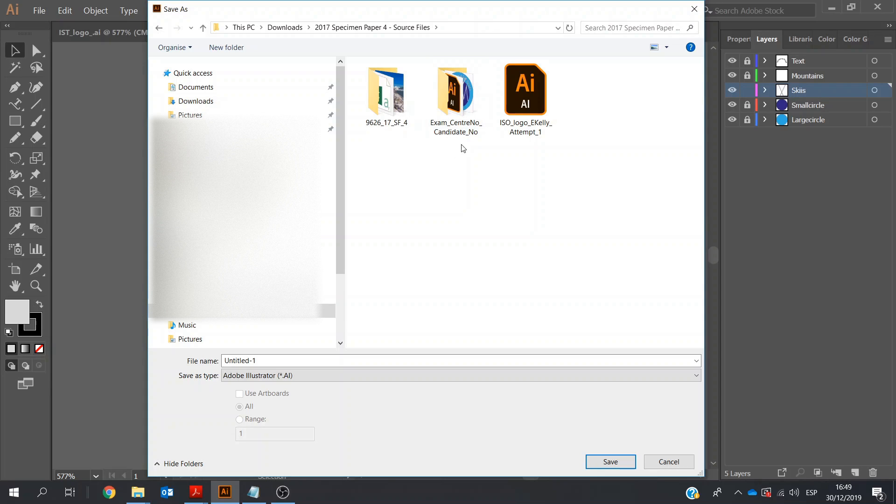
{"action": "left_click", "coordinate": [452, 97]}
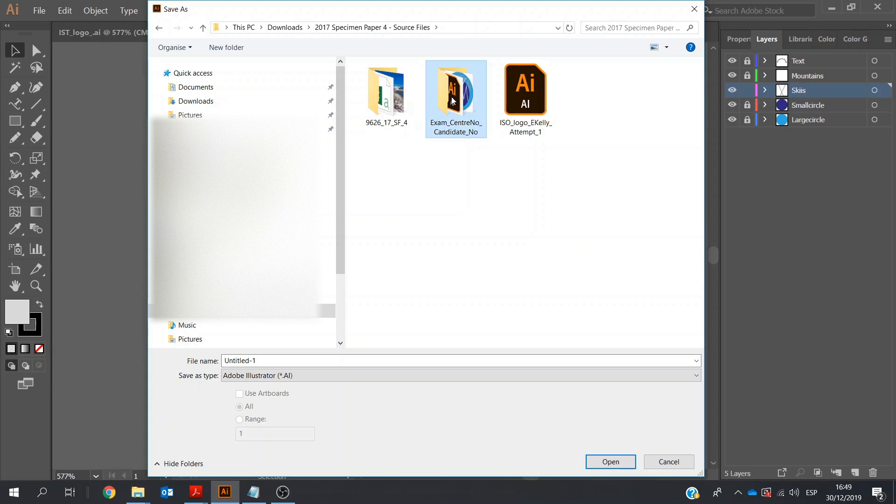
{"action": "double_click", "coordinate": [452, 97]}
{"action": "left_click", "coordinate": [356, 362]}
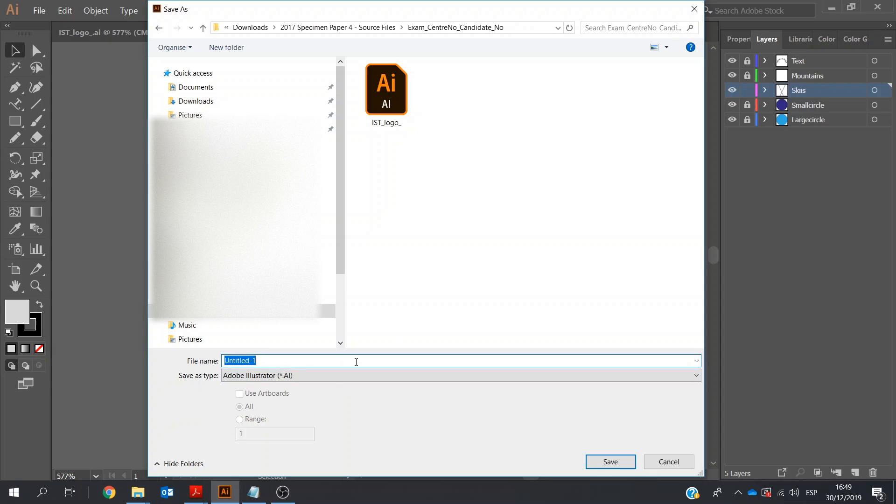
{"action": "key", "text": "ctrl+v"}
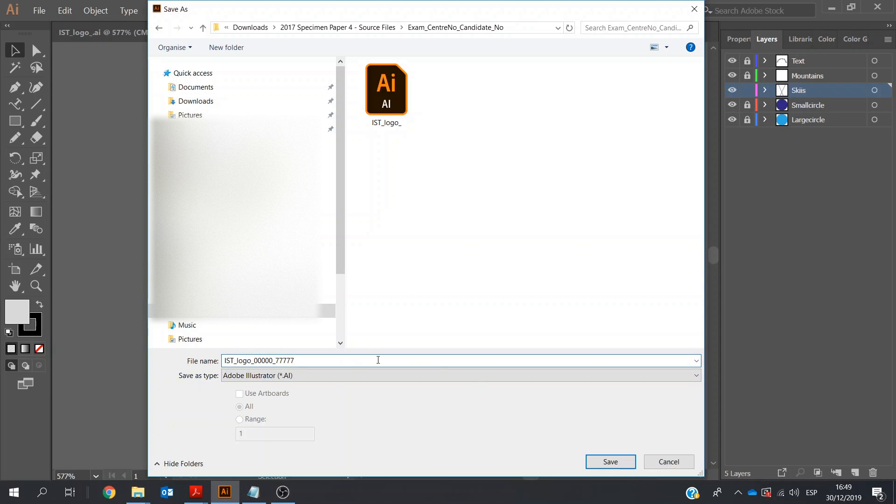
{"action": "left_click", "coordinate": [609, 459]}
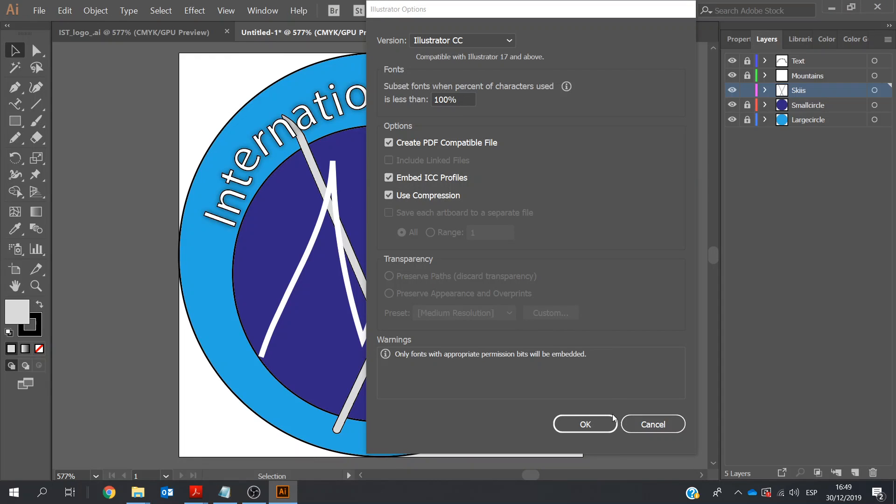
{"action": "left_click", "coordinate": [598, 424]}
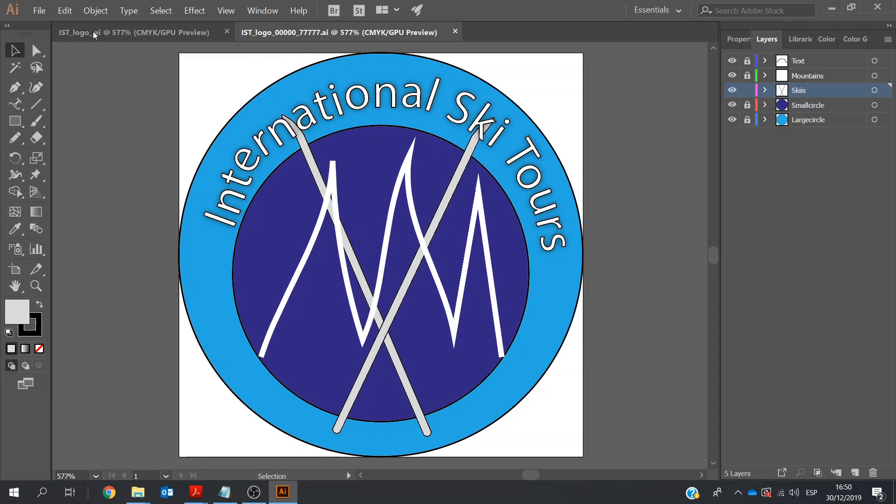
Export the logo as JPEG file IST_logo_00000_77777 in the Exam_CentreNo_Candidate_No folder, with CMYK colour, quality 5 and 150 ppi resolution
{"action": "left_click", "coordinate": [39, 11]}
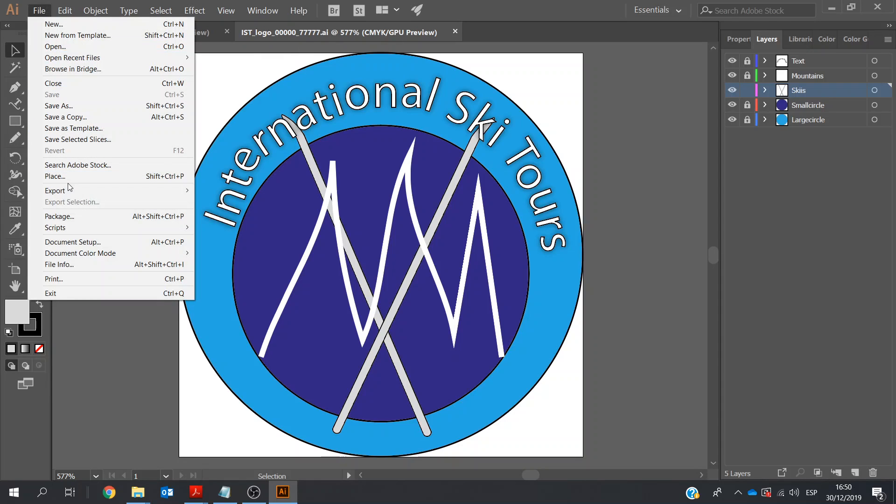
{"action": "mouse_move", "coordinate": [69, 188]}
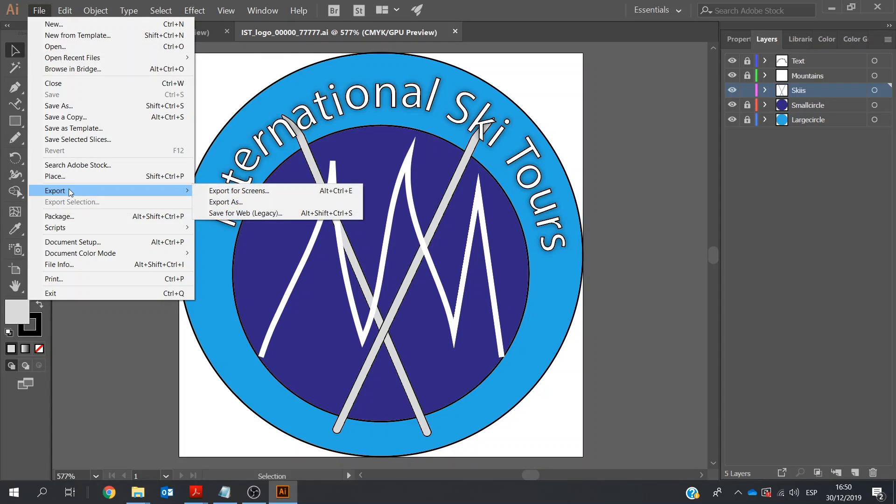
{"action": "left_click", "coordinate": [245, 202]}
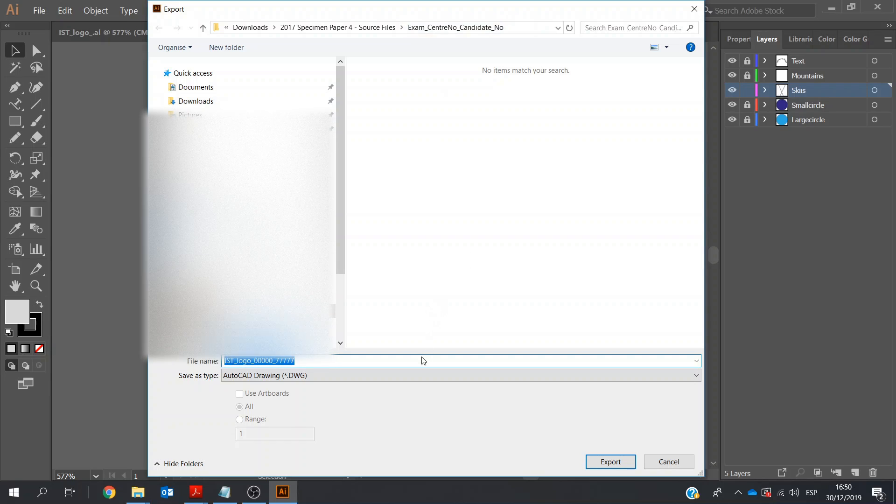
{"action": "left_click", "coordinate": [418, 373]}
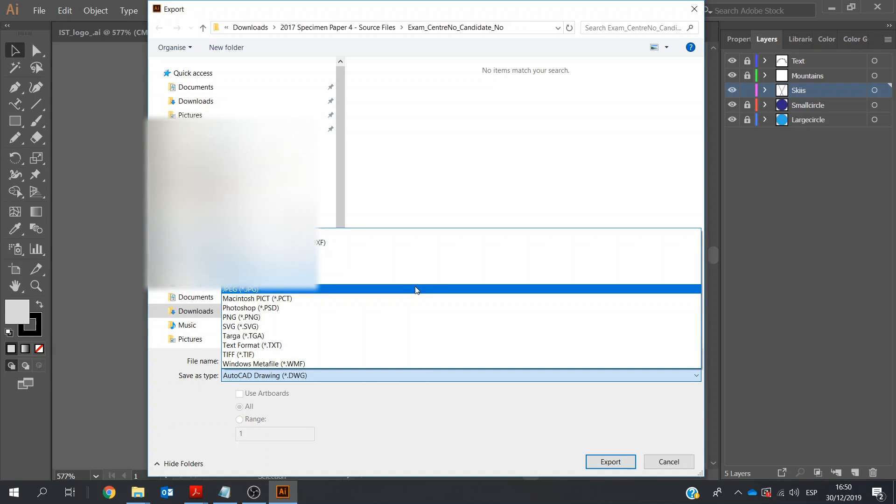
{"action": "left_click", "coordinate": [416, 289]}
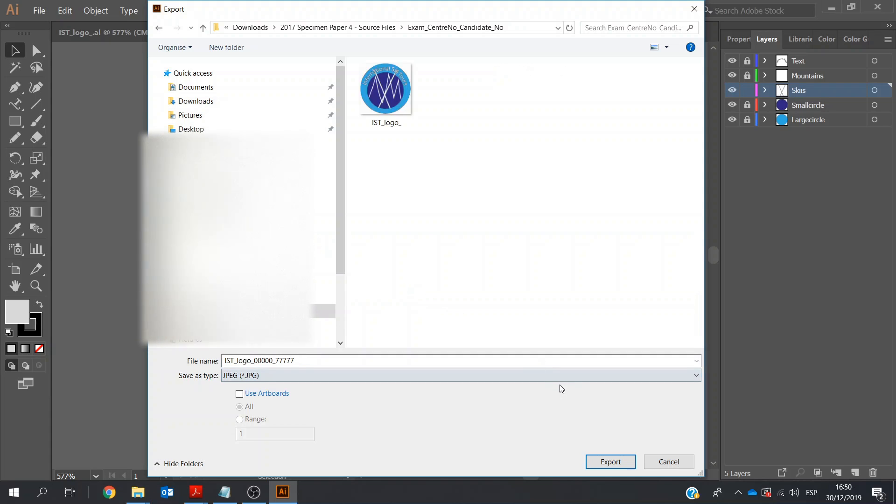
{"action": "left_click", "coordinate": [607, 464]}
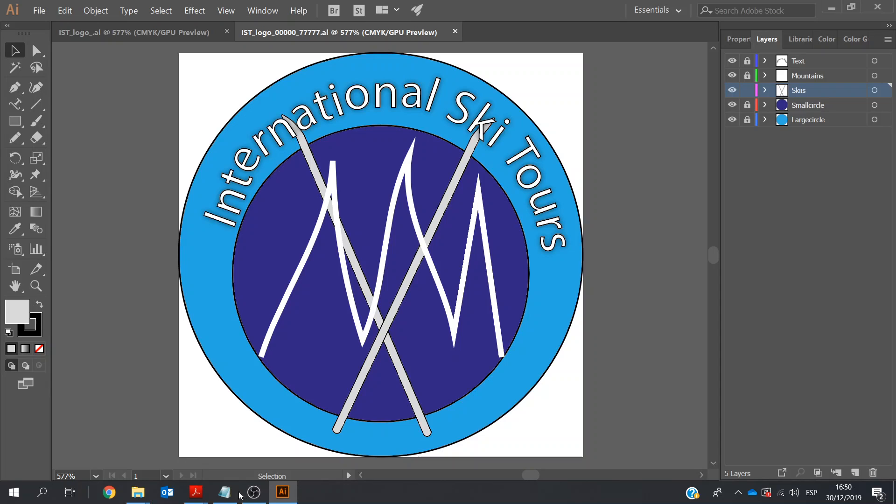
{"action": "mouse_move", "coordinate": [201, 500]}
{"action": "mouse_move", "coordinate": [137, 494]}
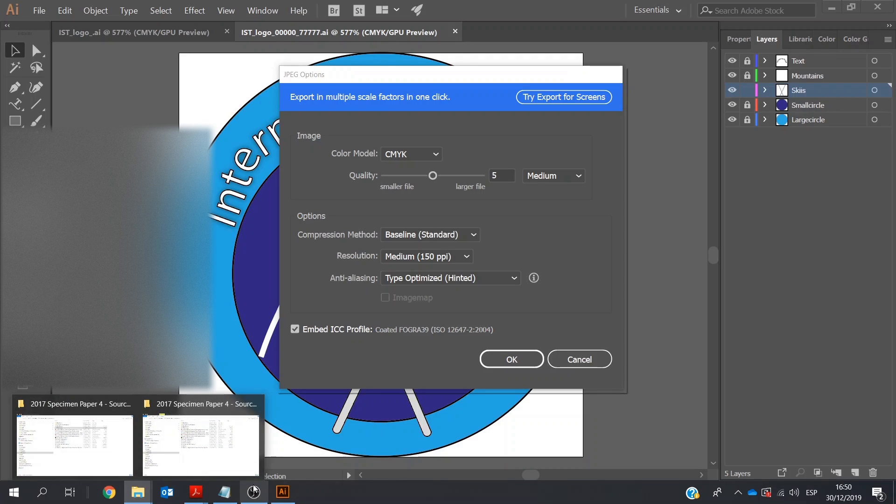
{"action": "left_click", "coordinate": [512, 359]}
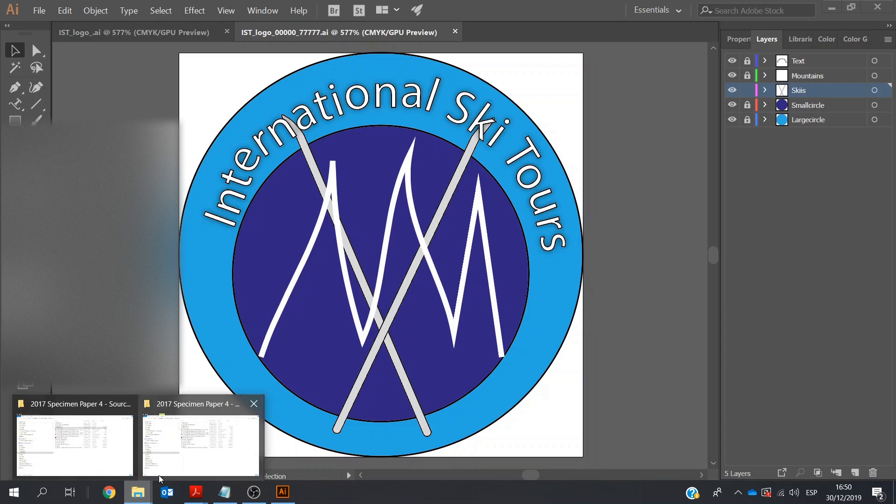
Switch to File Explorer and open the exported IST_logo_00000_77777.jpg from the Exam_CentreNo_Candidate_No folder to check it
{"action": "left_click", "coordinate": [146, 476]}
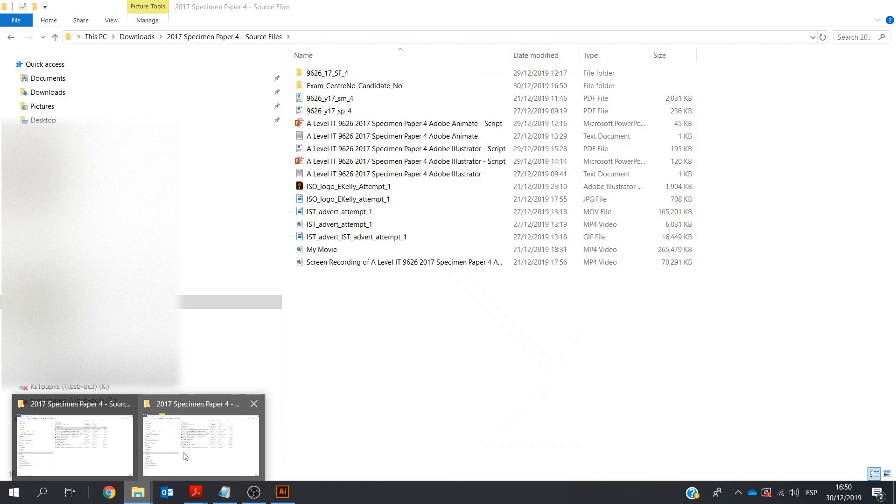
{"action": "left_click", "coordinate": [388, 87]}
{"action": "double_click", "coordinate": [388, 88]}
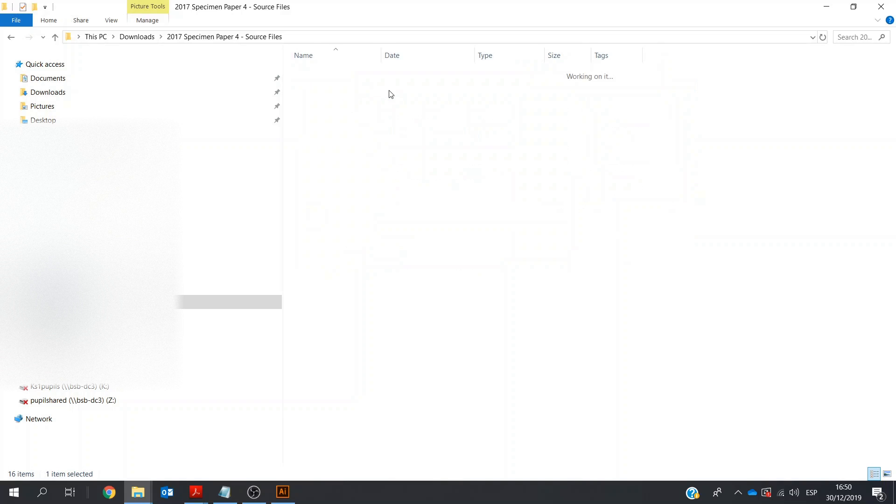
{"action": "left_click", "coordinate": [351, 117]}
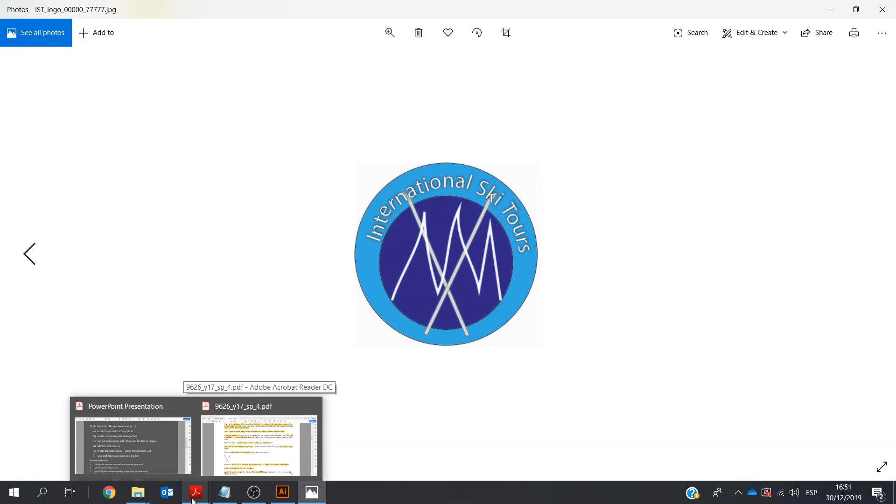
Switch to the PowerPoint Presentation PDF in Acrobat Reader and review it from the skills covered on page 3 to page 5
{"action": "left_click", "coordinate": [100, 422]}
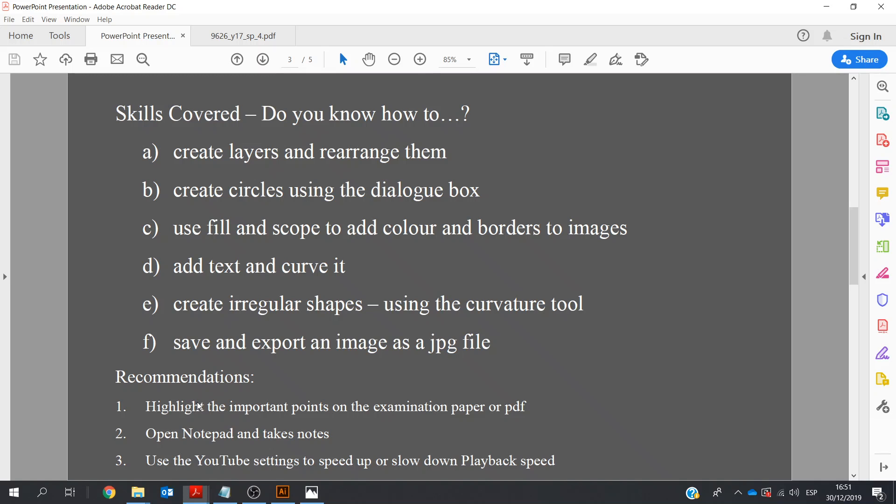
{"action": "left_click", "coordinate": [855, 478]}
{"action": "left_click", "coordinate": [854, 477]}
{"action": "left_click", "coordinate": [852, 283]}
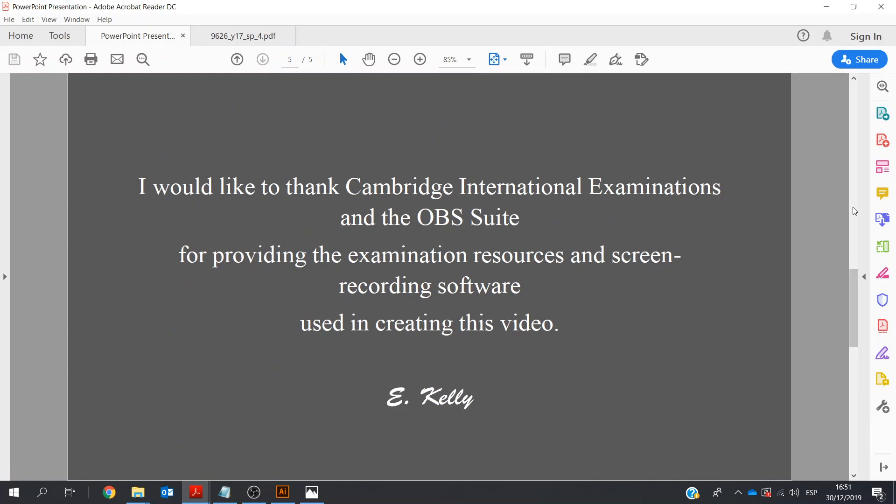